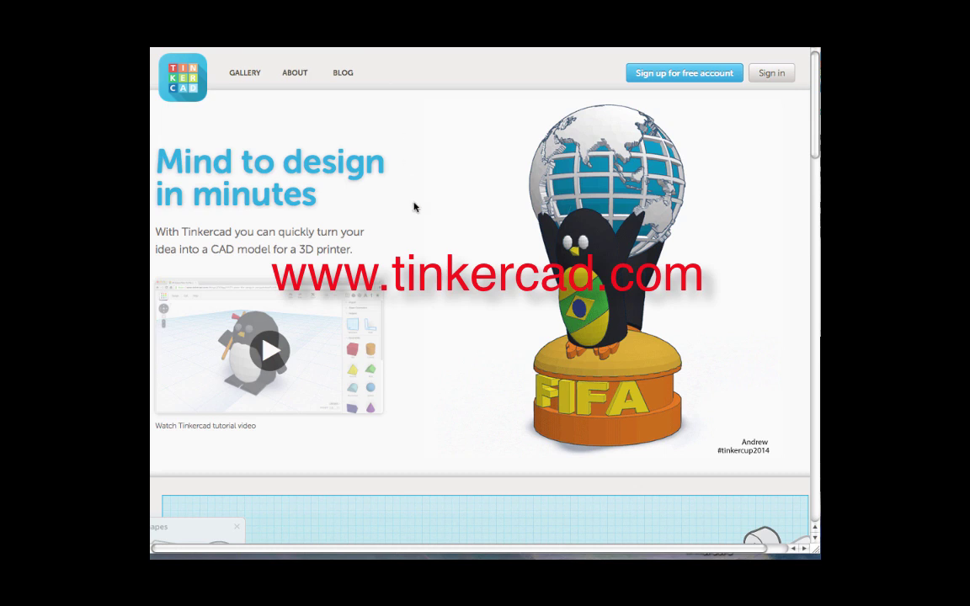
Sign in to the Tinkercad account and create a new design
{"action": "left_click", "coordinate": [778, 76]}
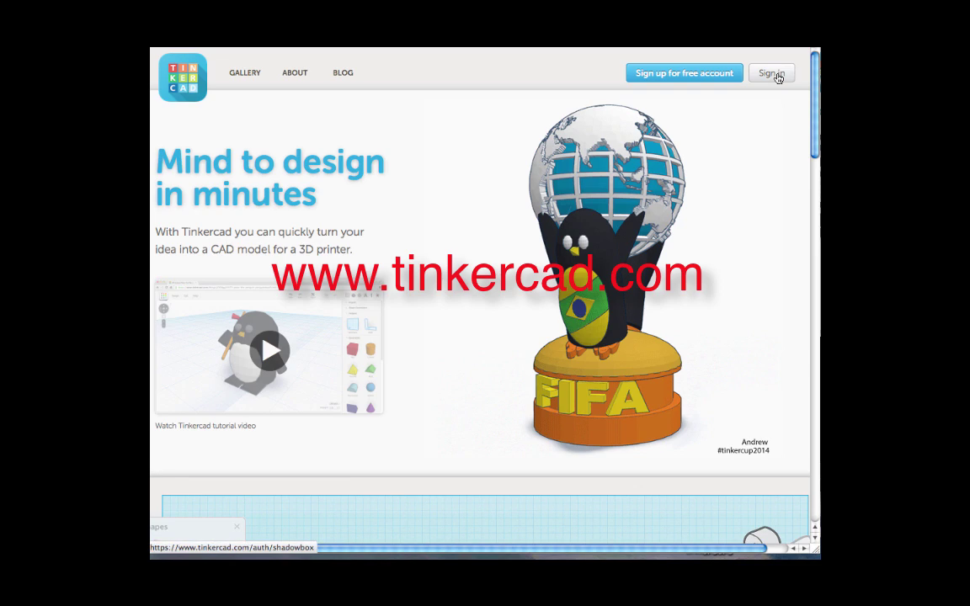
{"action": "left_click", "coordinate": [778, 76]}
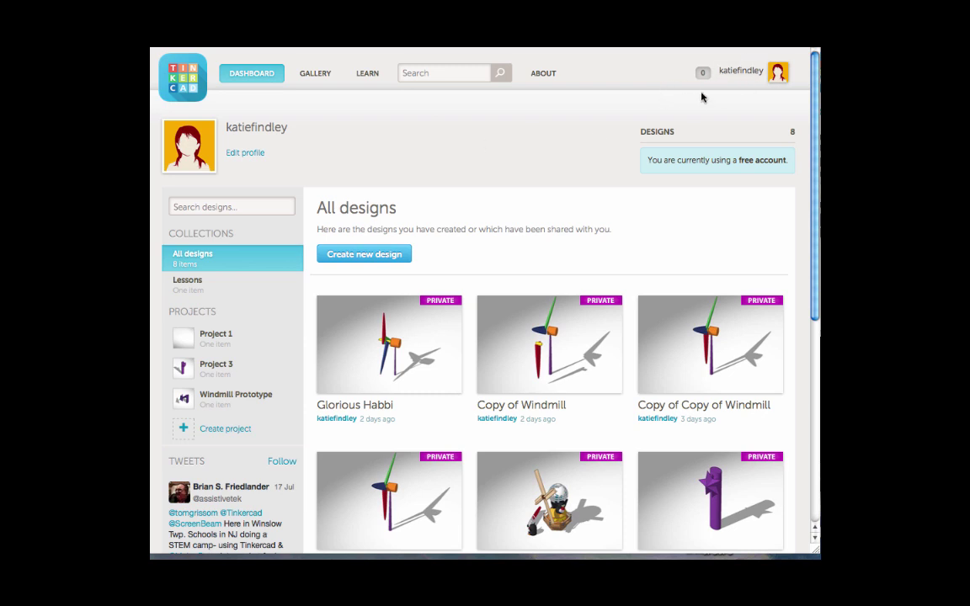
{"action": "mouse_move", "coordinate": [339, 426]}
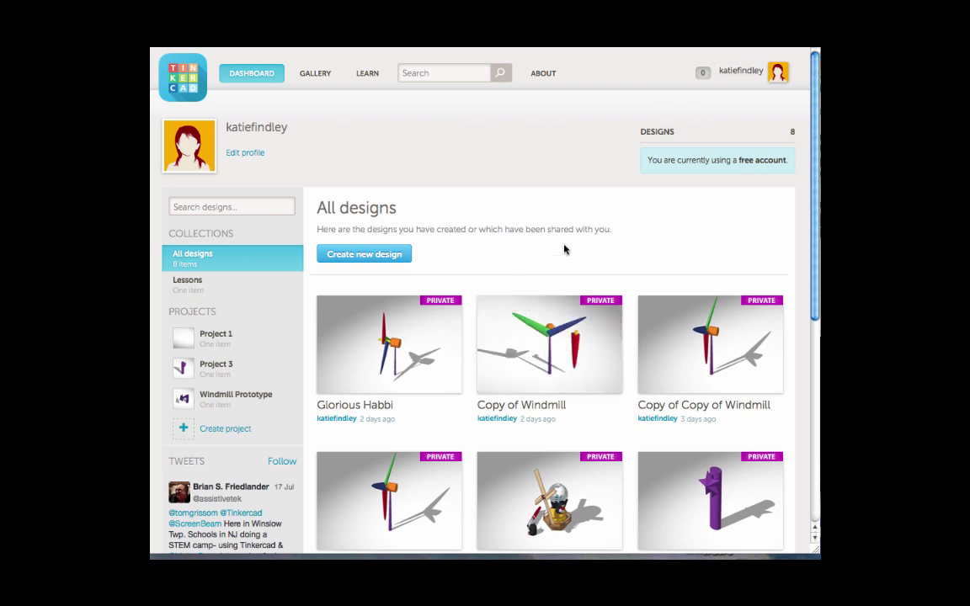
{"action": "left_click", "coordinate": [355, 261]}
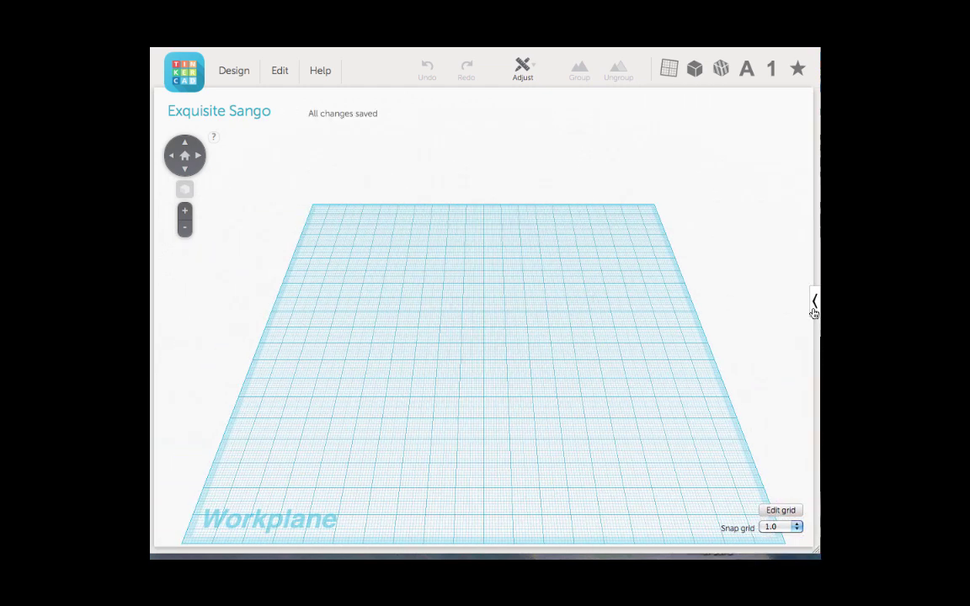
Place a paraboloid from the geometric shapes near the centre of the workplane as the windmill's base
{"action": "left_click", "coordinate": [185, 232]}
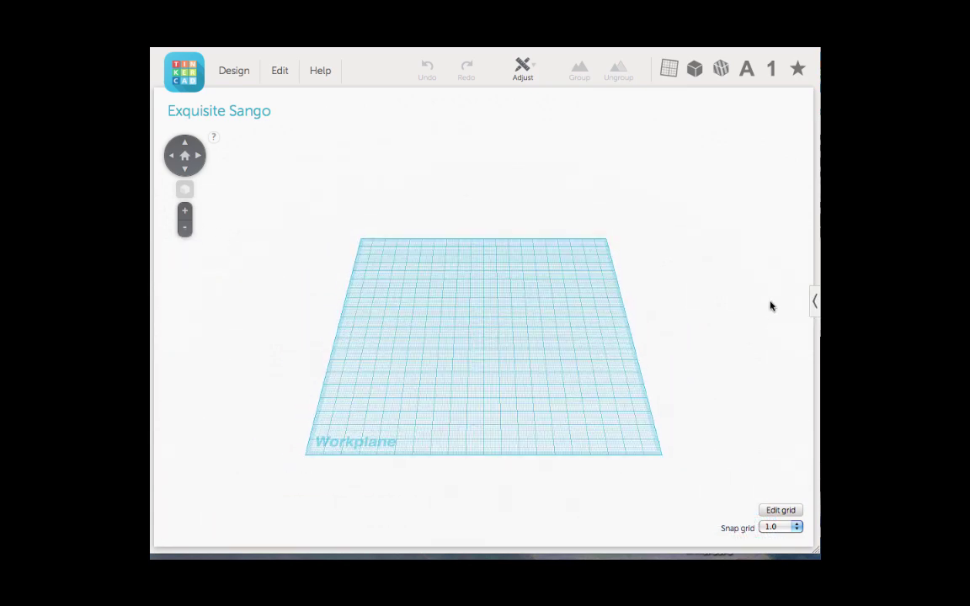
{"action": "left_click", "coordinate": [812, 305]}
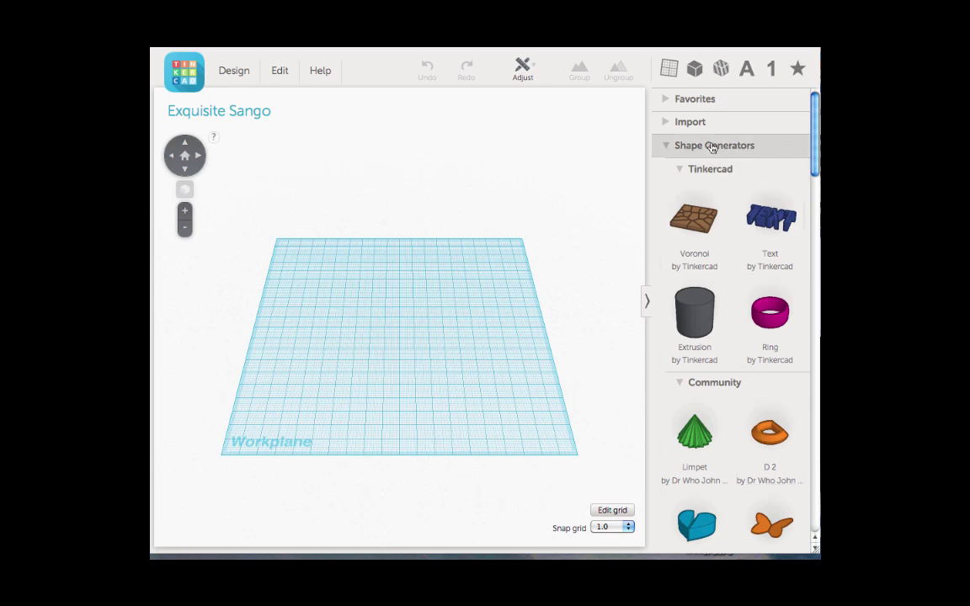
{"action": "left_click_drag", "start_coordinate": [813, 145], "coordinate": [814, 339]}
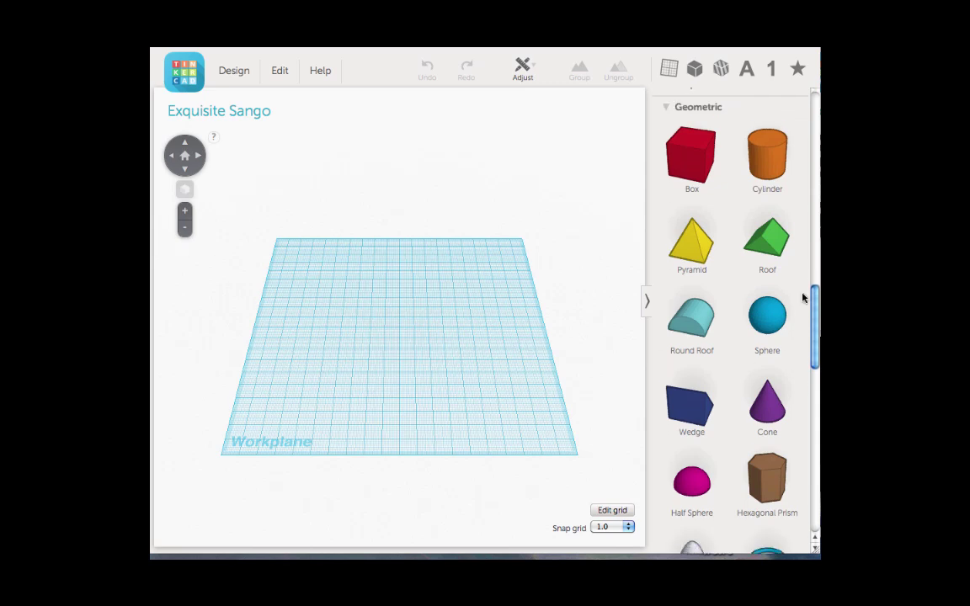
{"action": "left_click_drag", "start_coordinate": [815, 297], "coordinate": [817, 337]}
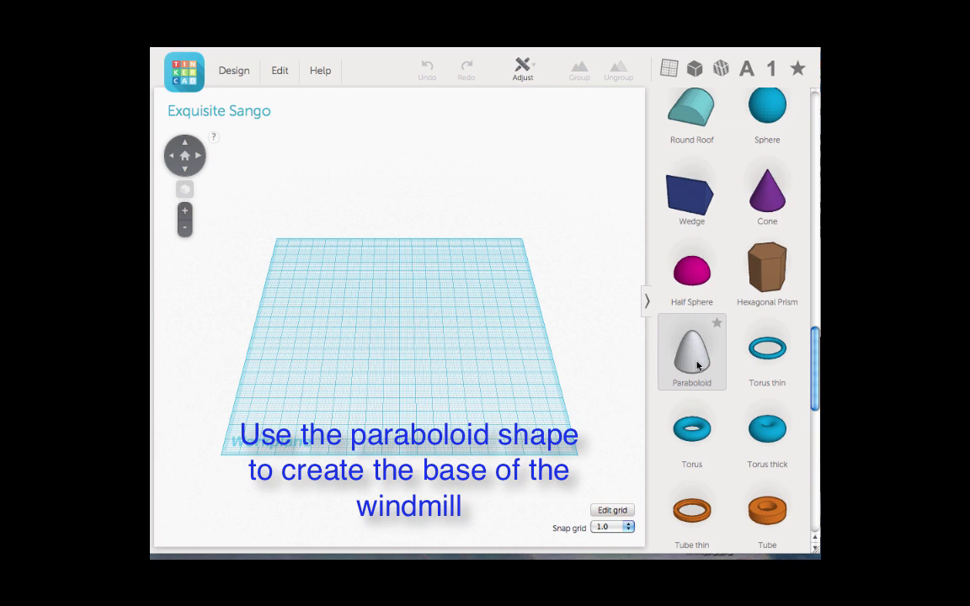
{"action": "left_click_drag", "start_coordinate": [625, 365], "coordinate": [402, 327]}
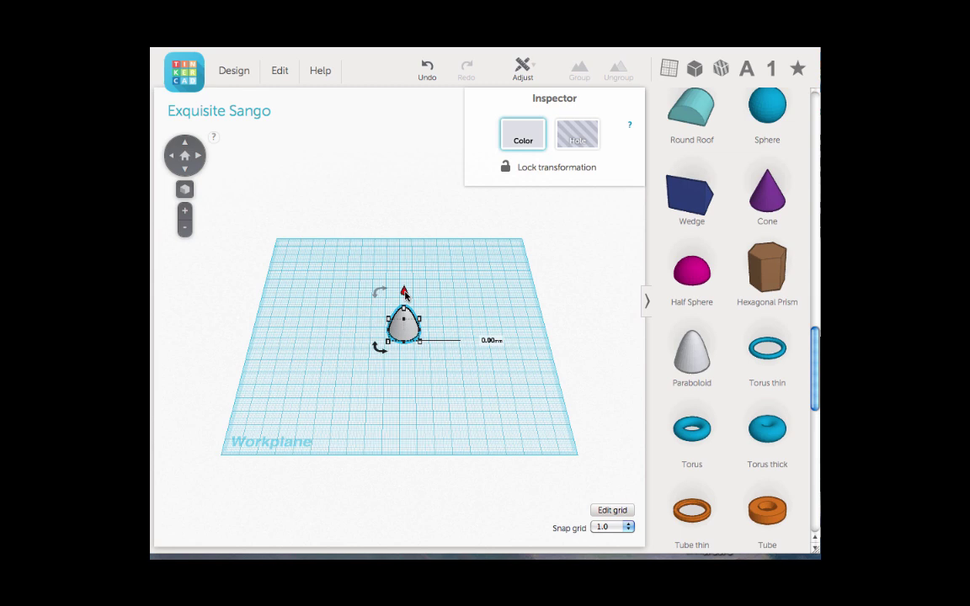
Stretch the paraboloid upward into a tall tower several times its original height
{"action": "mouse_move", "coordinate": [405, 294]}
{"action": "left_mouse_down"}
{"action": "mouse_move", "coordinate": [404, 228]}
{"action": "mouse_move", "coordinate": [403, 301]}
{"action": "left_mouse_up"}
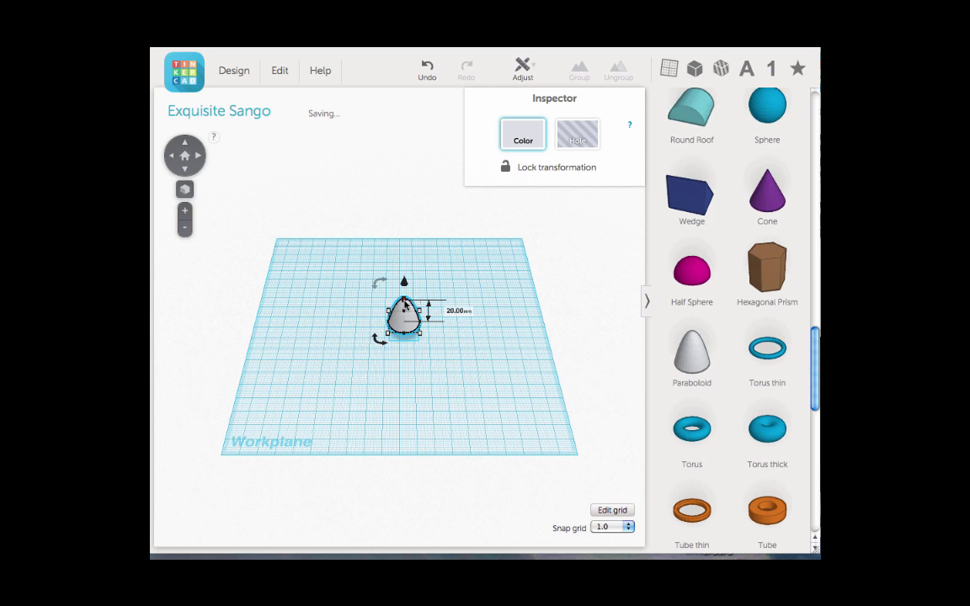
{"action": "left_click_drag", "start_coordinate": [404, 303], "coordinate": [406, 172]}
{"action": "left_click_drag", "start_coordinate": [405, 255], "coordinate": [409, 274]}
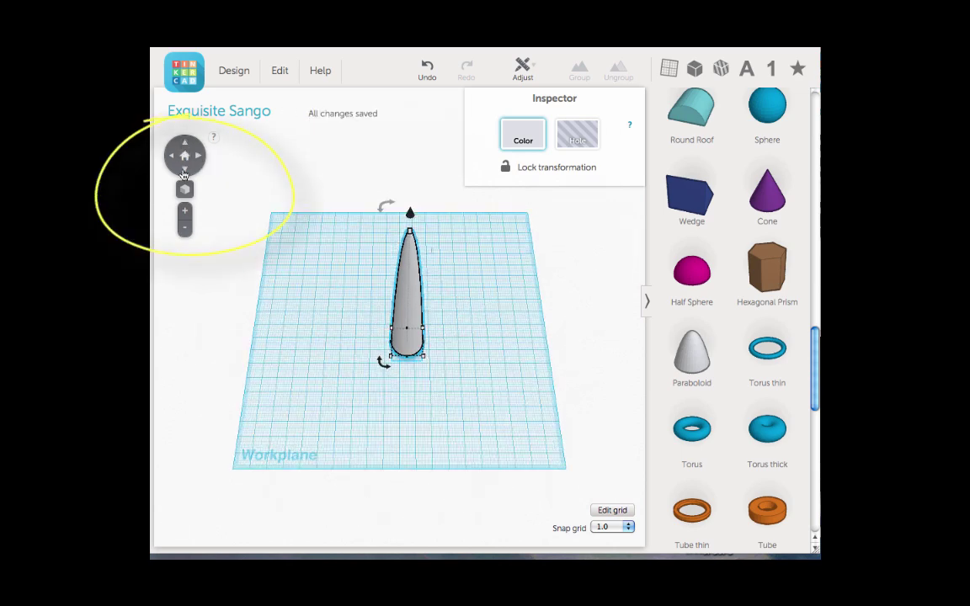
Lower the stretched paraboloid 8 mm so its base rests on the workplane
{"action": "left_click", "coordinate": [186, 171]}
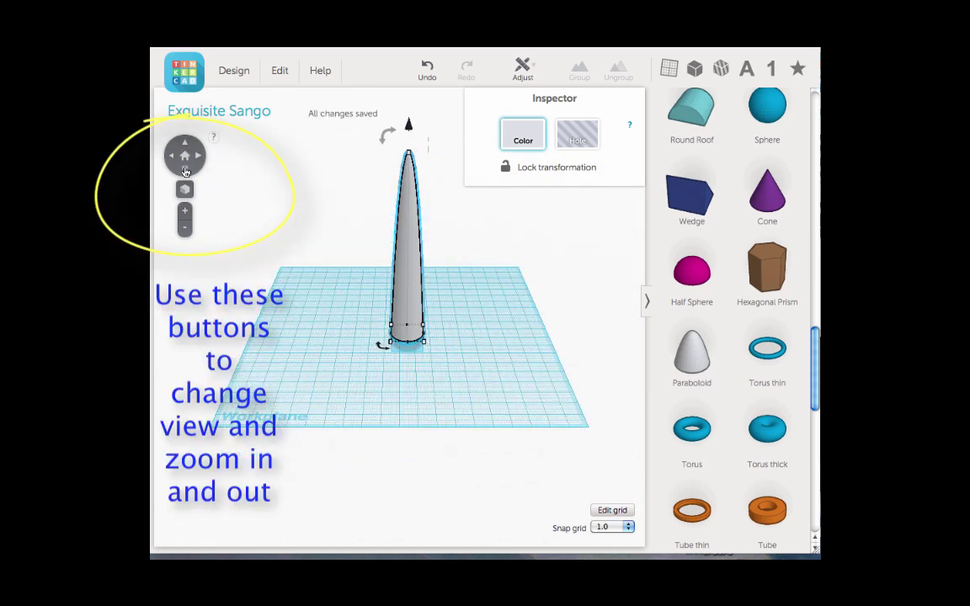
{"action": "left_click", "coordinate": [186, 171]}
{"action": "left_click", "coordinate": [186, 170]}
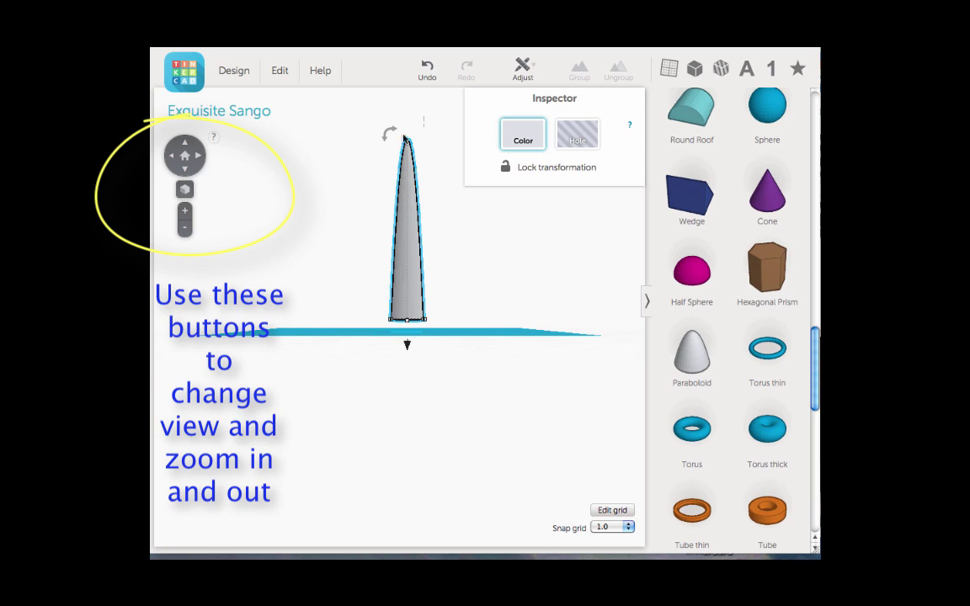
{"action": "mouse_move", "coordinate": [408, 345]}
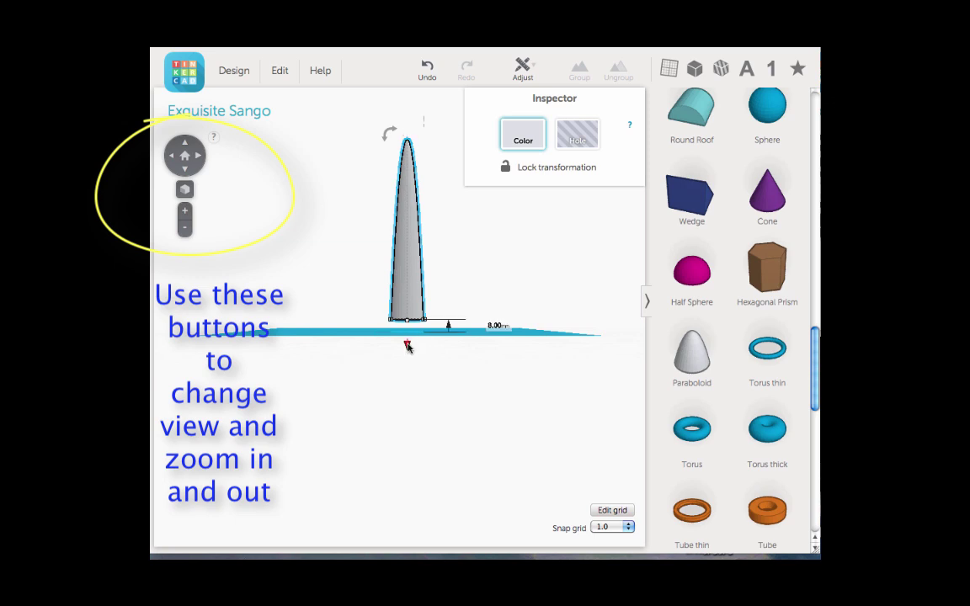
{"action": "left_click_drag", "start_coordinate": [407, 345], "coordinate": [406, 353]}
Narrow the paraboloid's base in both horizontal directions to turn it into a slender pole
{"action": "left_click", "coordinate": [199, 157]}
{"action": "left_click", "coordinate": [199, 158]}
{"action": "left_click", "coordinate": [184, 145]}
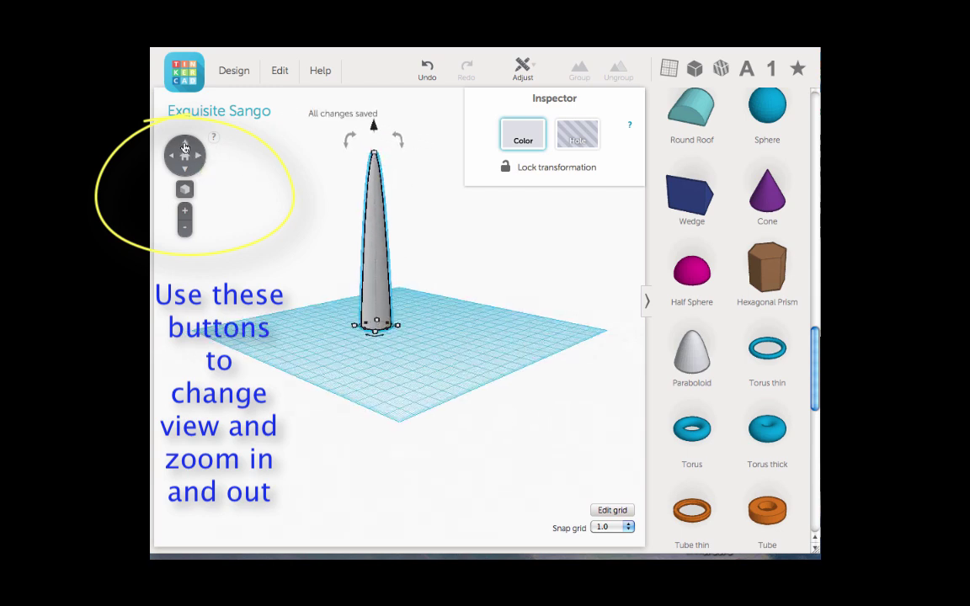
{"action": "left_click", "coordinate": [175, 158]}
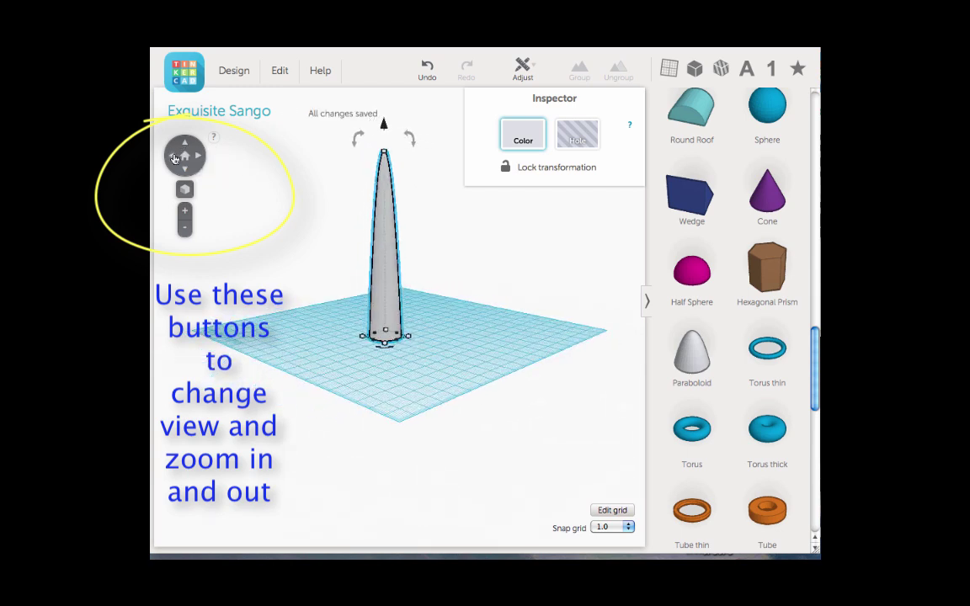
{"action": "left_click", "coordinate": [197, 158]}
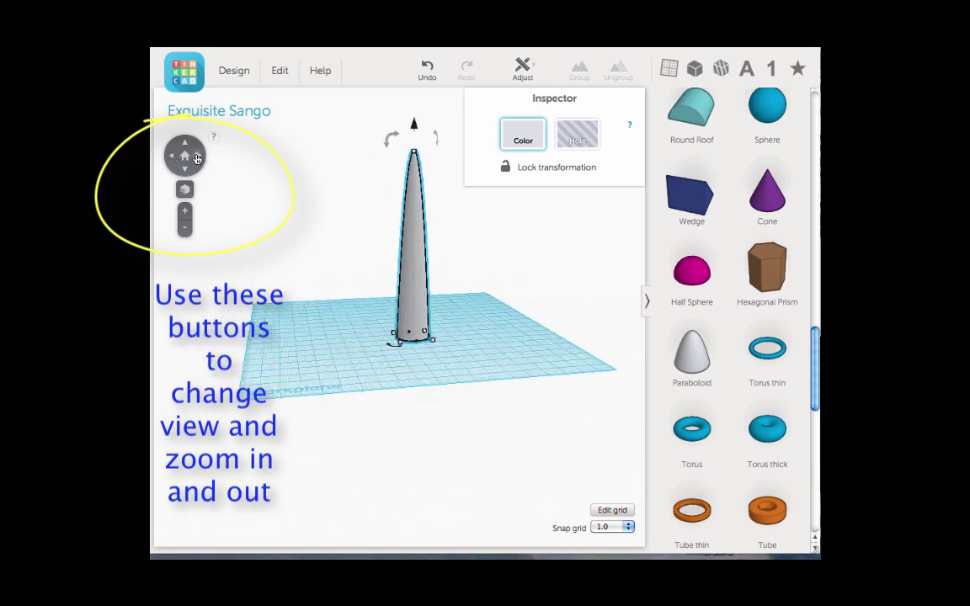
{"action": "left_click", "coordinate": [197, 157]}
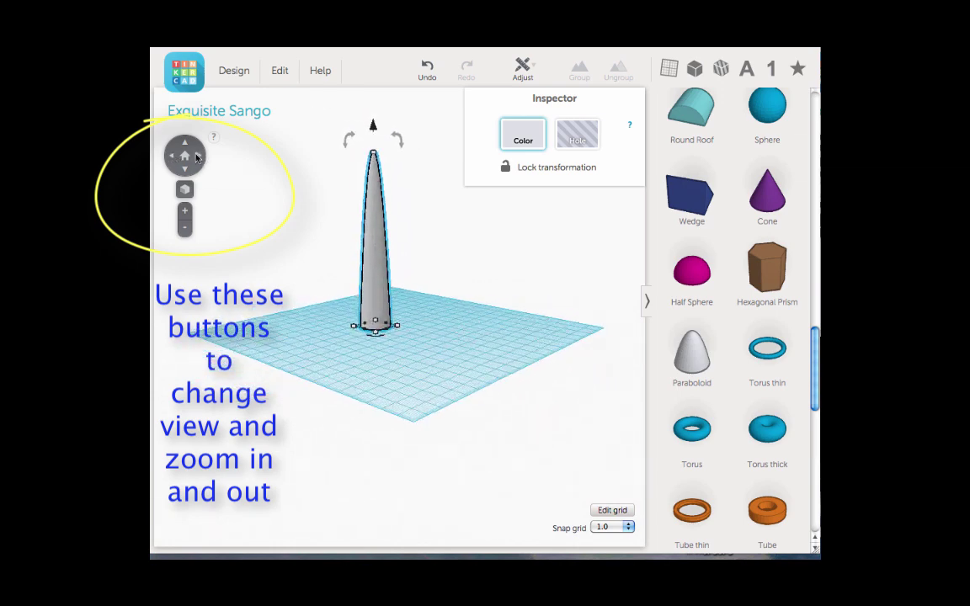
{"action": "left_click", "coordinate": [355, 330]}
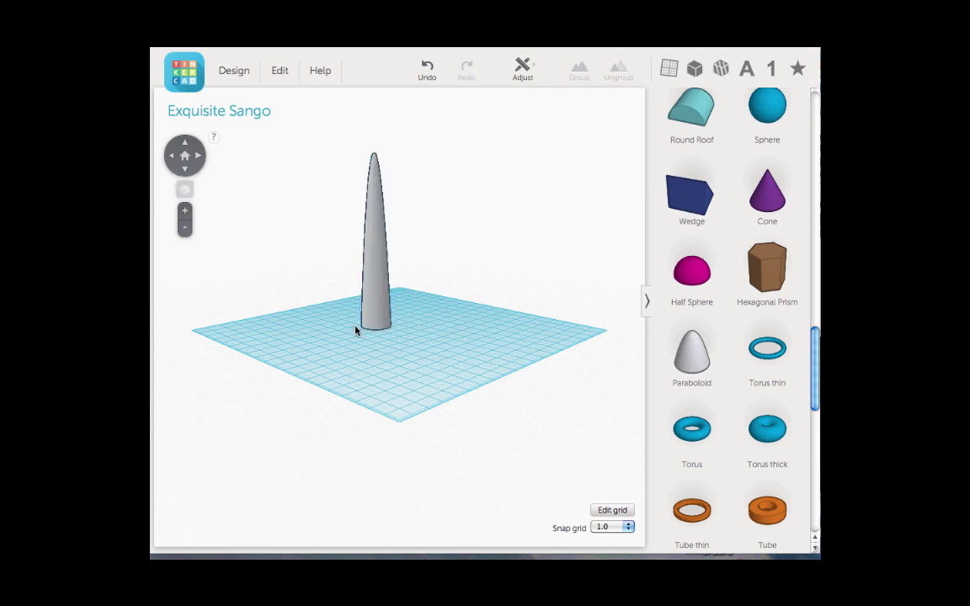
{"action": "left_click", "coordinate": [365, 329]}
{"action": "left_click_drag", "start_coordinate": [355, 328], "coordinate": [378, 327]}
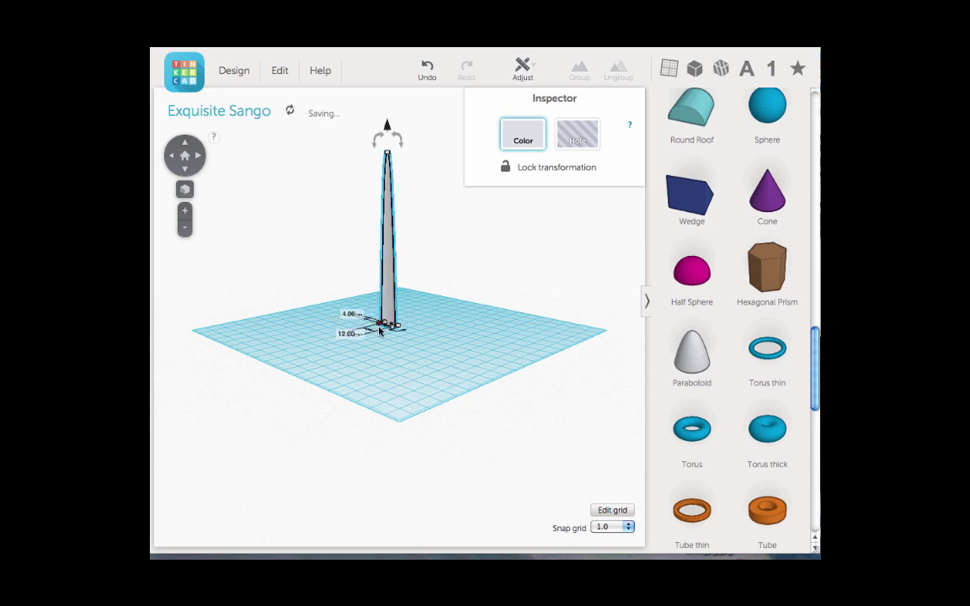
{"action": "left_click", "coordinate": [200, 159]}
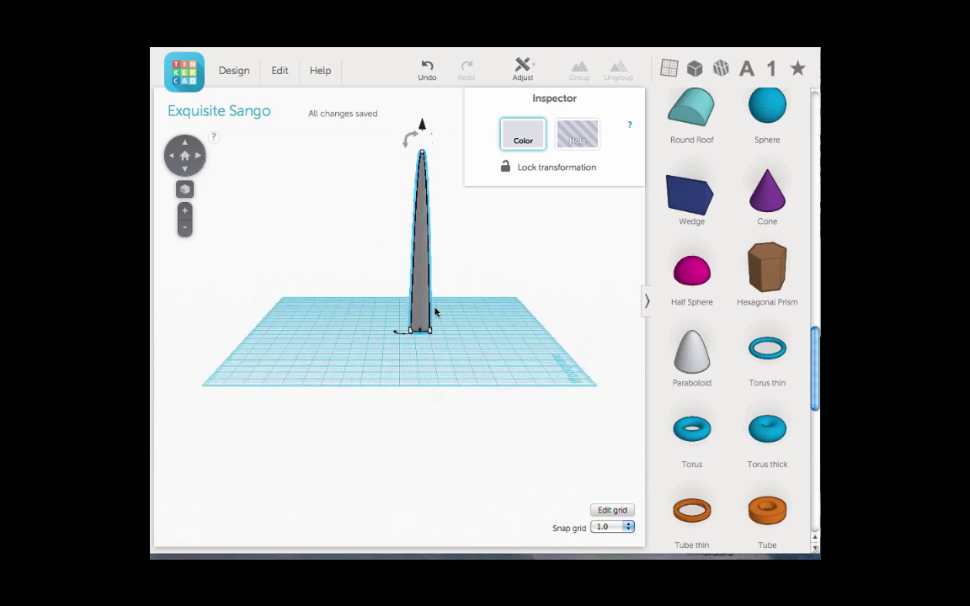
{"action": "left_click_drag", "start_coordinate": [414, 329], "coordinate": [423, 335]}
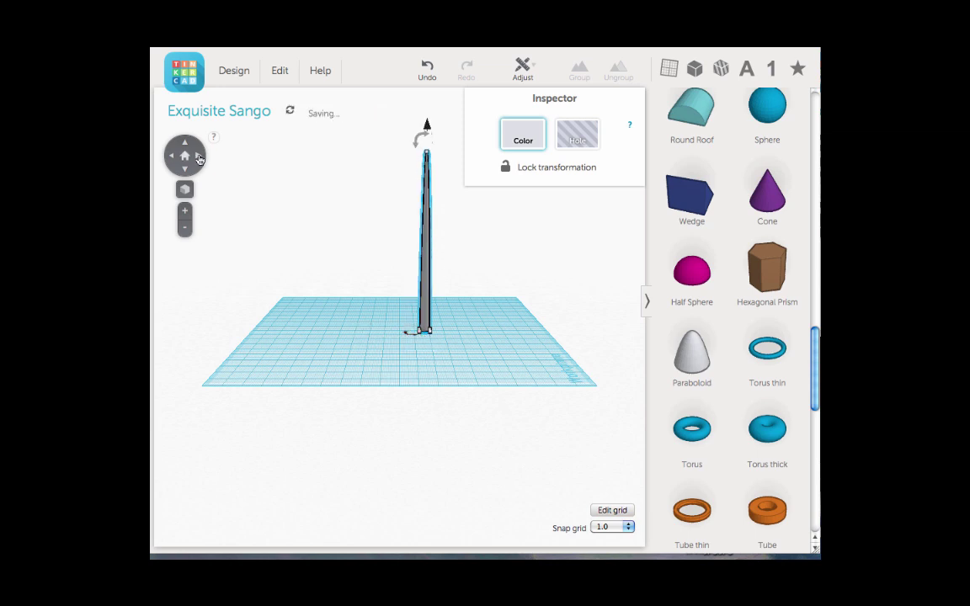
Examine the slimmed tower from the front, from above and at workplane level, and deselect it
{"action": "left_click", "coordinate": [200, 157]}
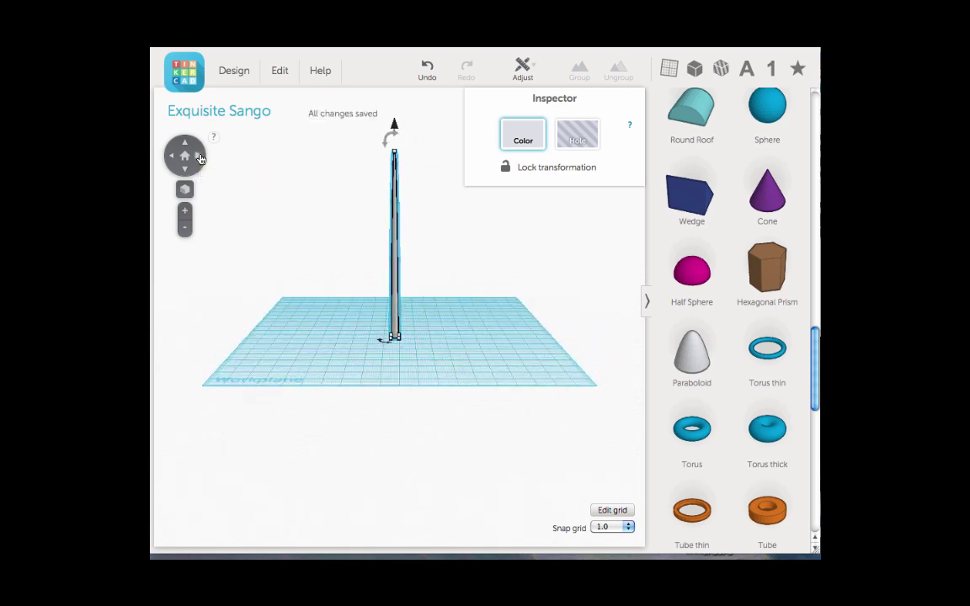
{"action": "left_click", "coordinate": [185, 144]}
{"action": "left_click", "coordinate": [185, 145]}
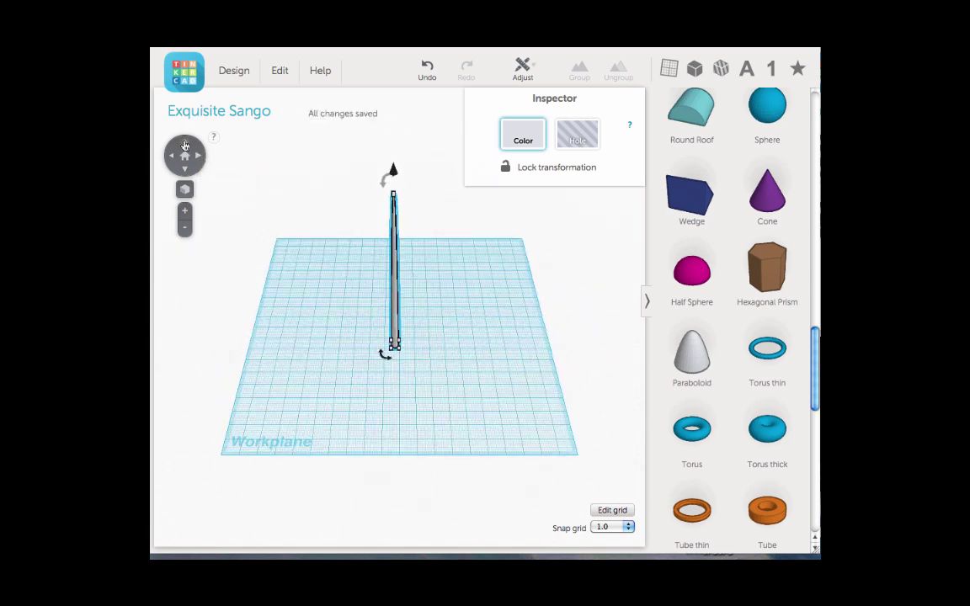
{"action": "left_click", "coordinate": [186, 145]}
{"action": "left_click", "coordinate": [186, 145]}
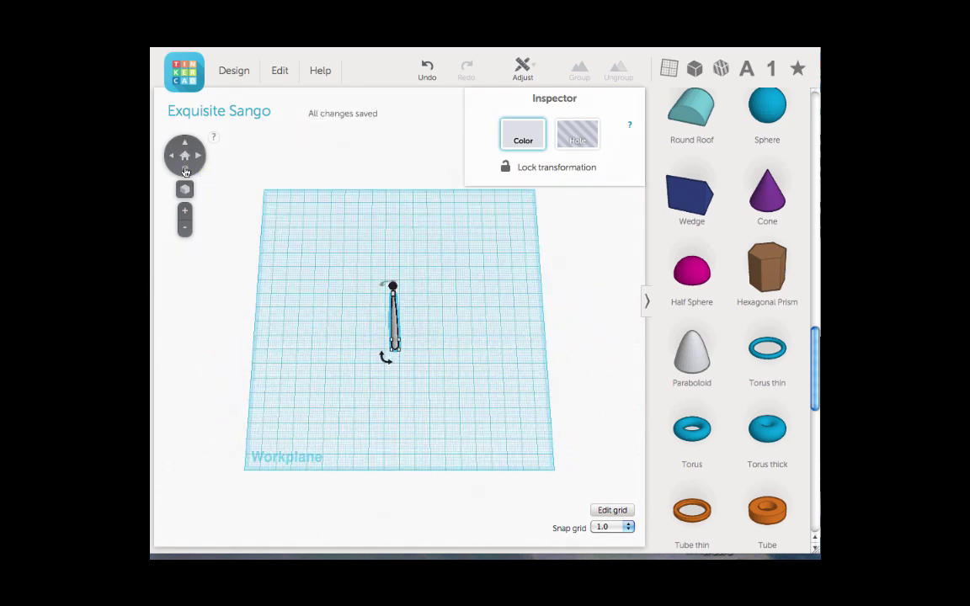
{"action": "left_click", "coordinate": [185, 167]}
{"action": "left_click", "coordinate": [185, 167]}
{"action": "left_click", "coordinate": [185, 167]}
{"action": "left_click", "coordinate": [185, 168]}
{"action": "left_click", "coordinate": [185, 168]}
{"action": "left_click", "coordinate": [185, 144]}
{"action": "left_click", "coordinate": [185, 145]}
{"action": "left_click", "coordinate": [185, 167]}
{"action": "key", "text": "Escape"}
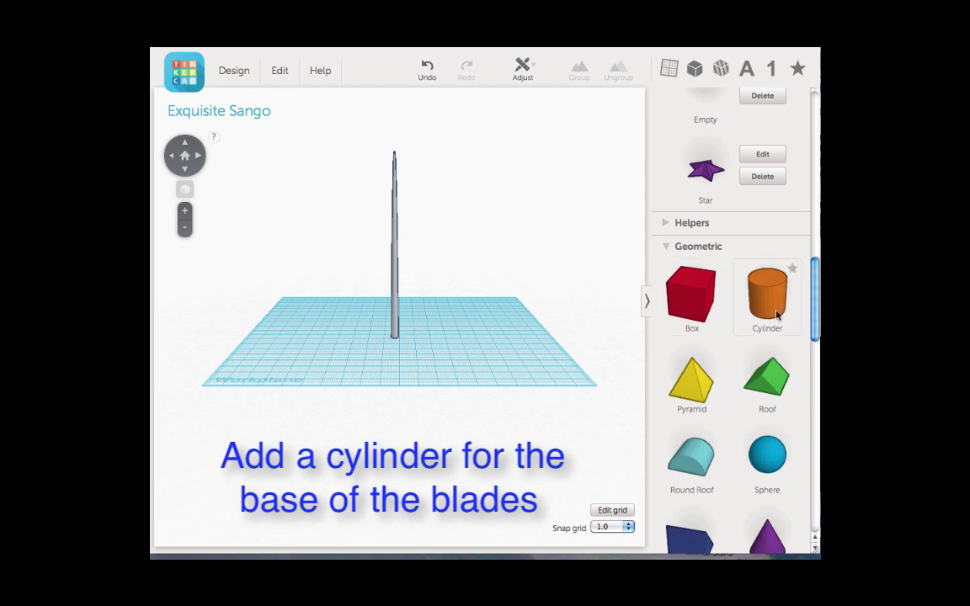
Place a cylinder on the workplane beside the tower and rotate it 90° so it lies on its side
{"action": "left_click_drag", "start_coordinate": [765, 305], "coordinate": [460, 337]}
{"action": "left_click", "coordinate": [197, 156]}
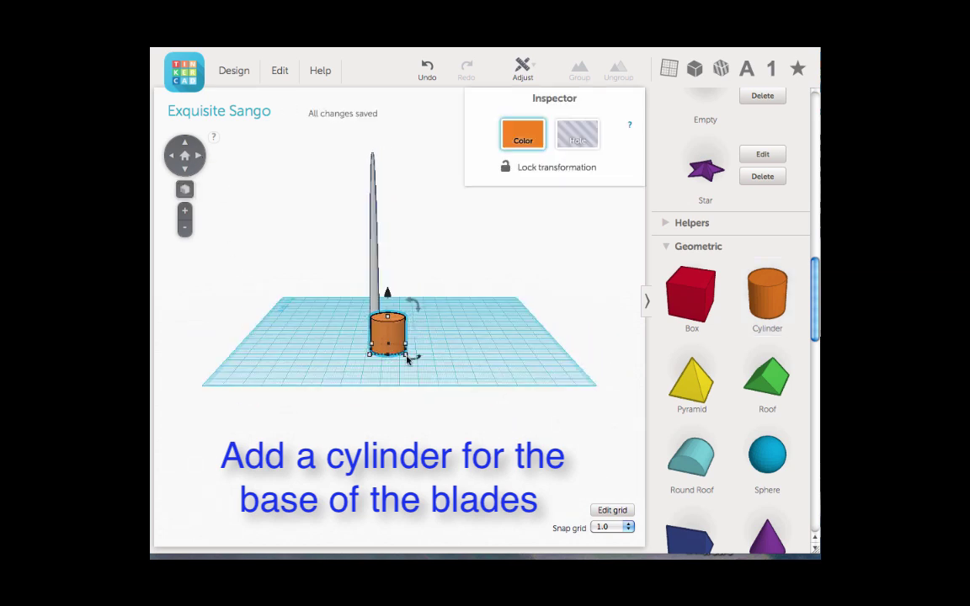
{"action": "left_click", "coordinate": [168, 152]}
{"action": "left_click_drag", "start_coordinate": [407, 308], "coordinate": [404, 363]}
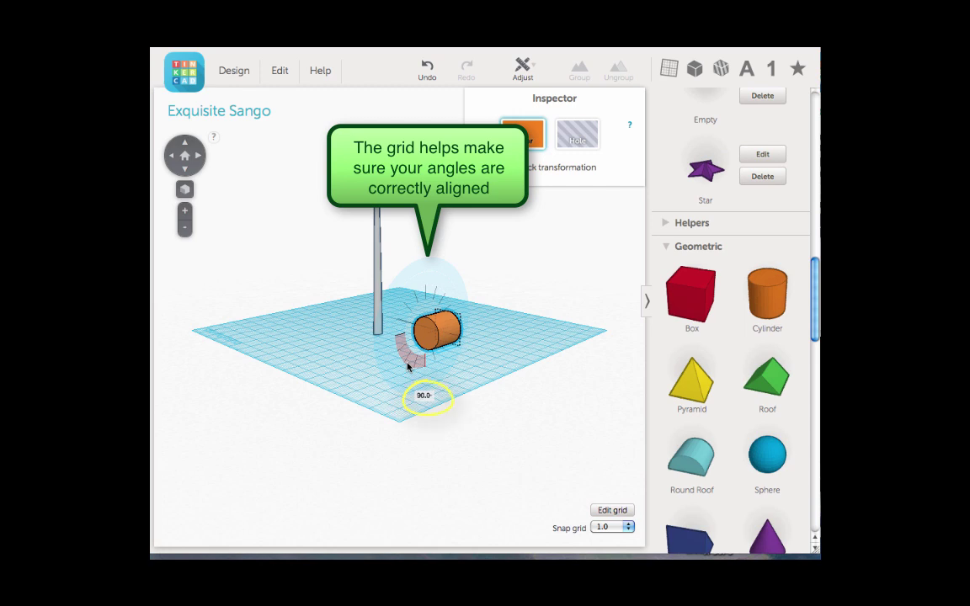
{"action": "left_click_drag", "start_coordinate": [408, 365], "coordinate": [409, 366]}
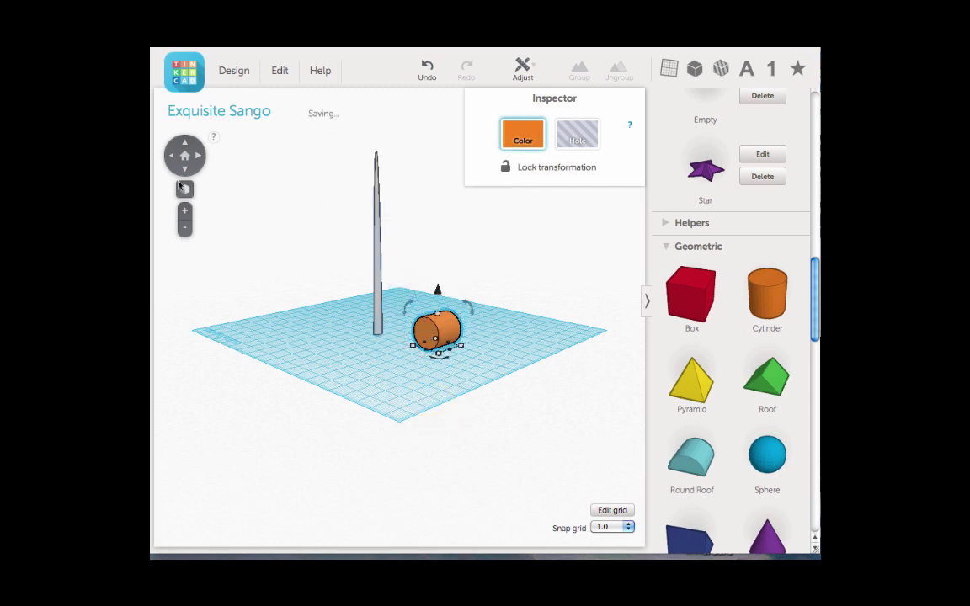
Move the lying cylinder sideways across the workplane to line it up with the tower
{"action": "left_click", "coordinate": [197, 155]}
{"action": "left_click", "coordinate": [197, 157]}
{"action": "left_click", "coordinate": [197, 155]}
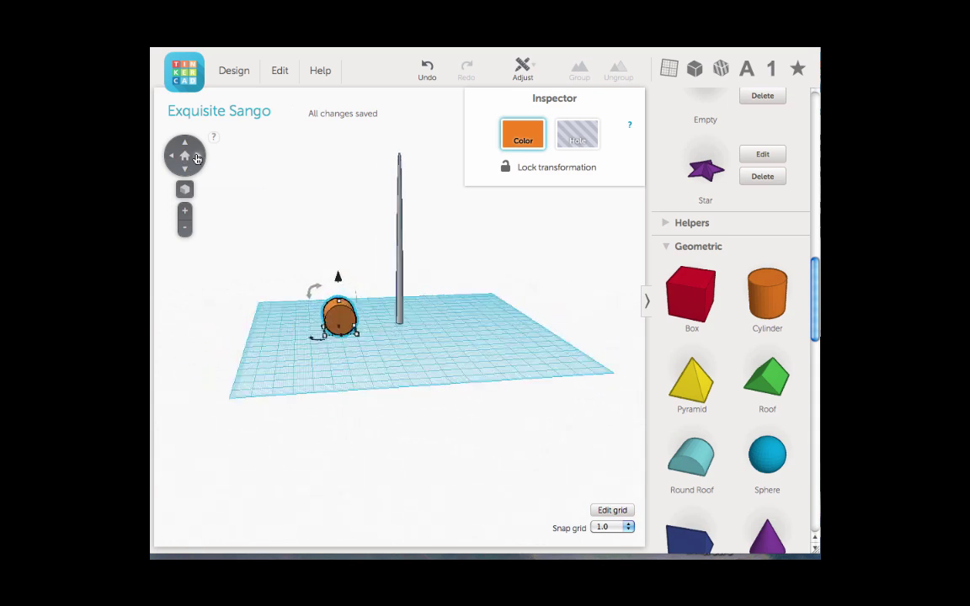
{"action": "left_click", "coordinate": [197, 156]}
{"action": "left_click_drag", "start_coordinate": [340, 316], "coordinate": [402, 322]}
Move the cylinder lengthwise toward the tower until its end overlaps the tower's base
{"action": "left_click", "coordinate": [197, 156]}
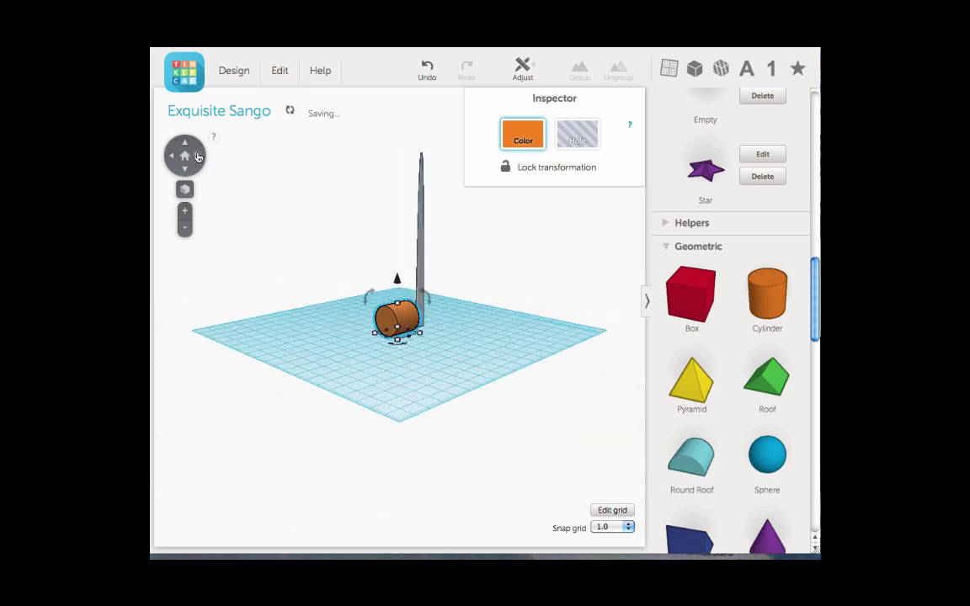
{"action": "left_click", "coordinate": [197, 156]}
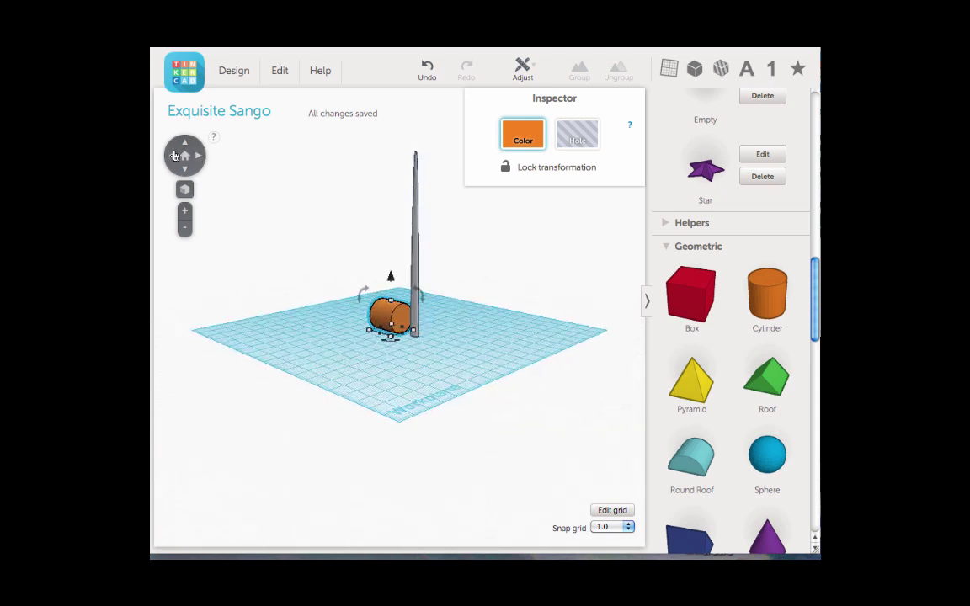
{"action": "left_click", "coordinate": [175, 156]}
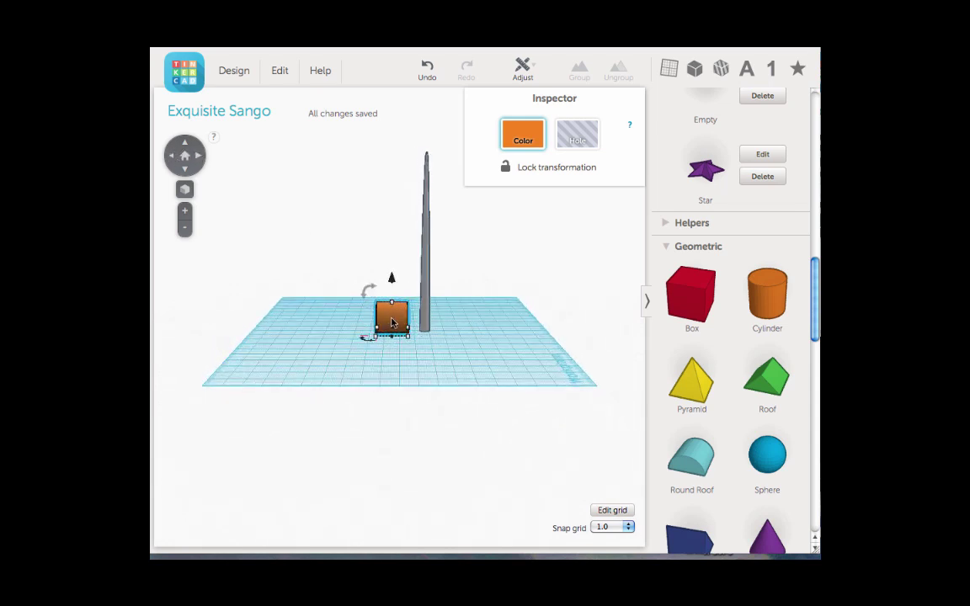
{"action": "left_click_drag", "start_coordinate": [392, 322], "coordinate": [407, 323]}
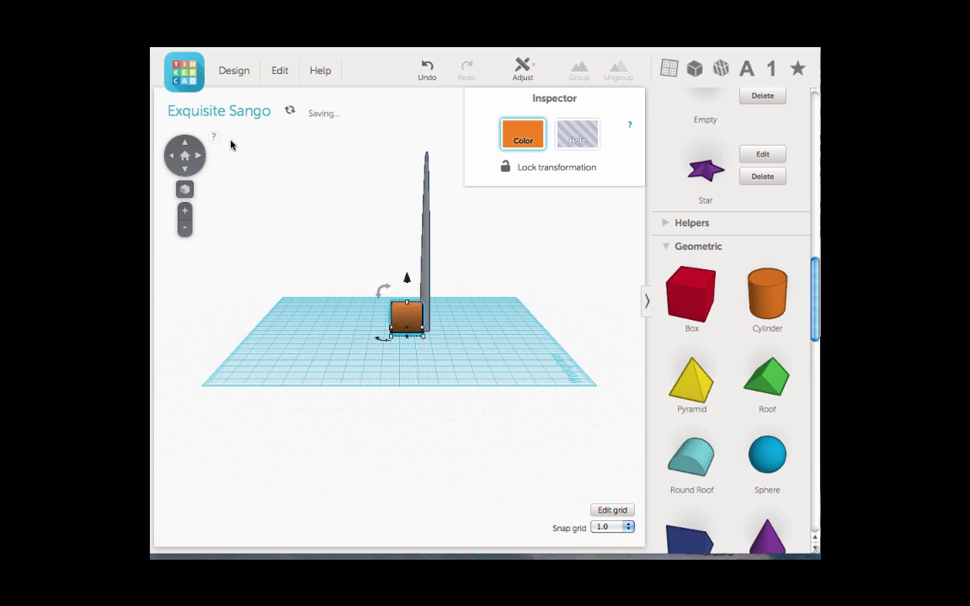
{"action": "left_click", "coordinate": [199, 158]}
{"action": "left_click", "coordinate": [199, 160]}
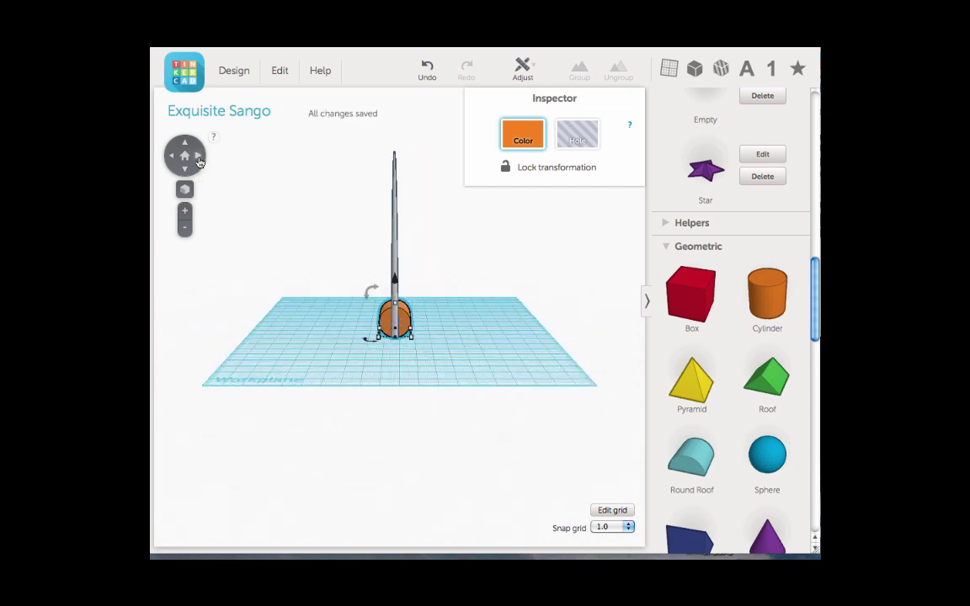
Move the lying cylinder lengthwise until it is centered over the tower's base
{"action": "right_click_drag", "start_coordinate": [181, 143], "coordinate": [351, 293]}
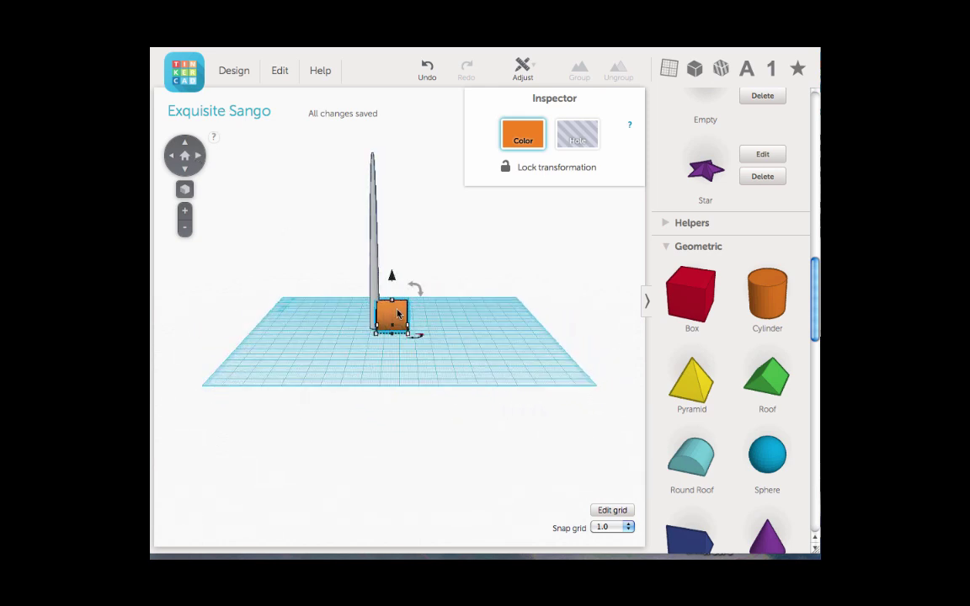
{"action": "left_click_drag", "start_coordinate": [392, 317], "coordinate": [383, 317]}
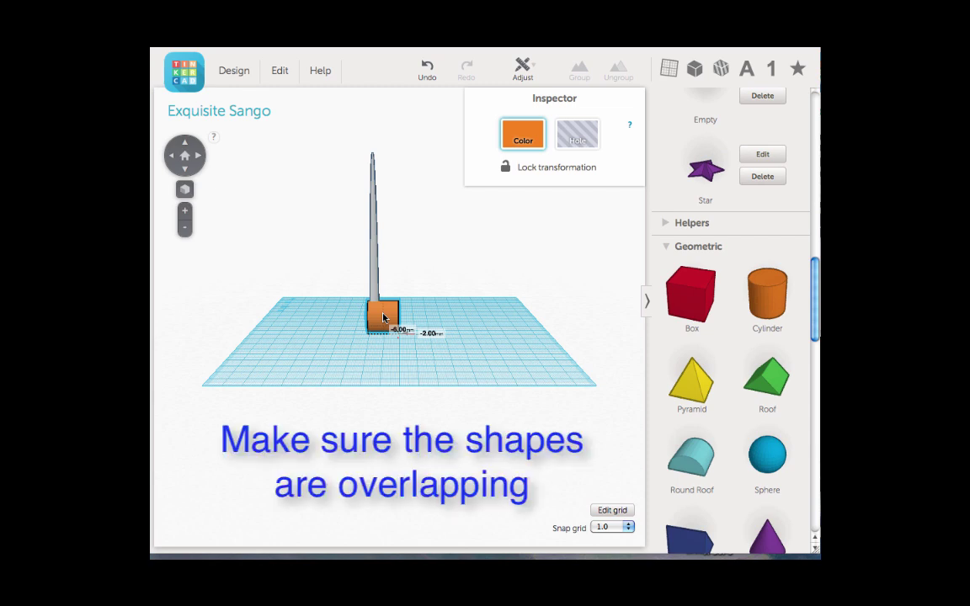
{"action": "left_click_drag", "start_coordinate": [380, 317], "coordinate": [374, 318]}
Raise the lying cylinder up to the top of the tower and check its position from several sides
{"action": "left_click", "coordinate": [201, 157]}
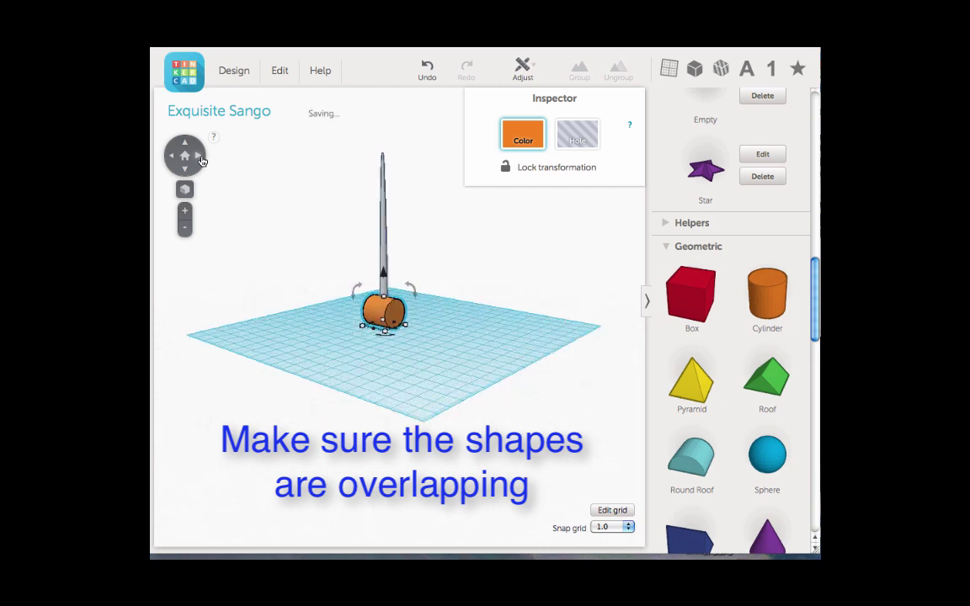
{"action": "left_click", "coordinate": [201, 157]}
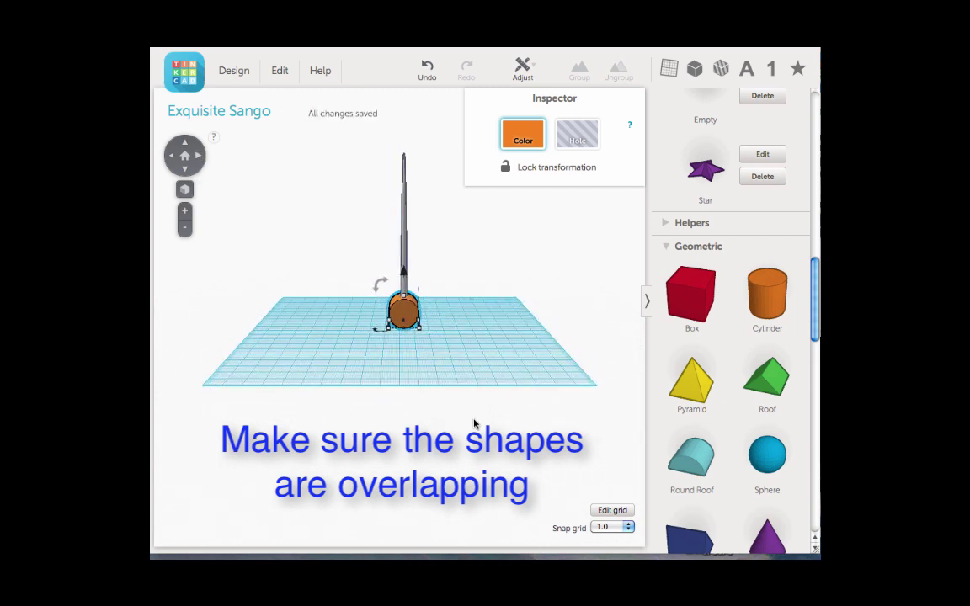
{"action": "left_click_drag", "start_coordinate": [403, 276], "coordinate": [406, 124]}
{"action": "left_click", "coordinate": [199, 156]}
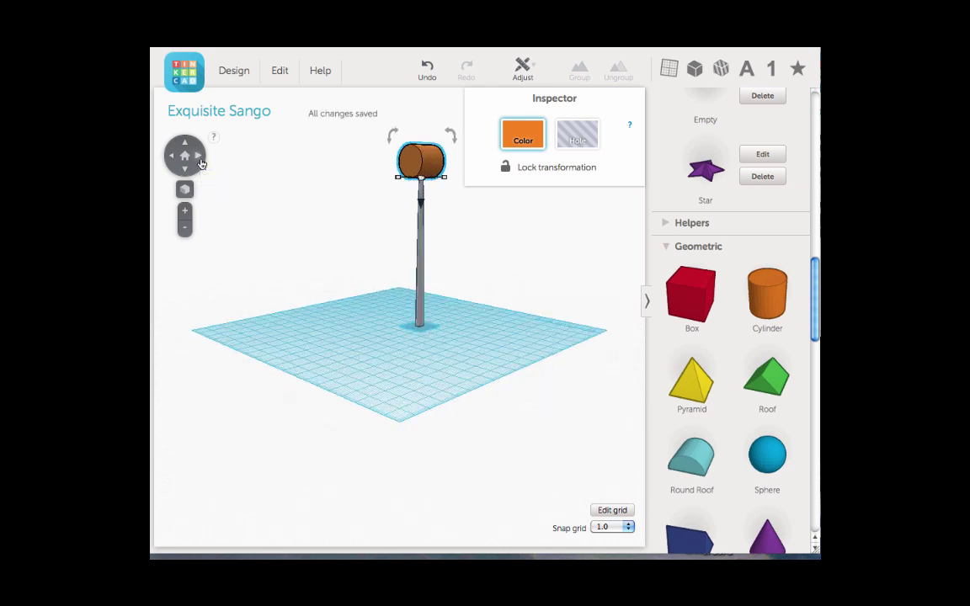
{"action": "left_click", "coordinate": [200, 162]}
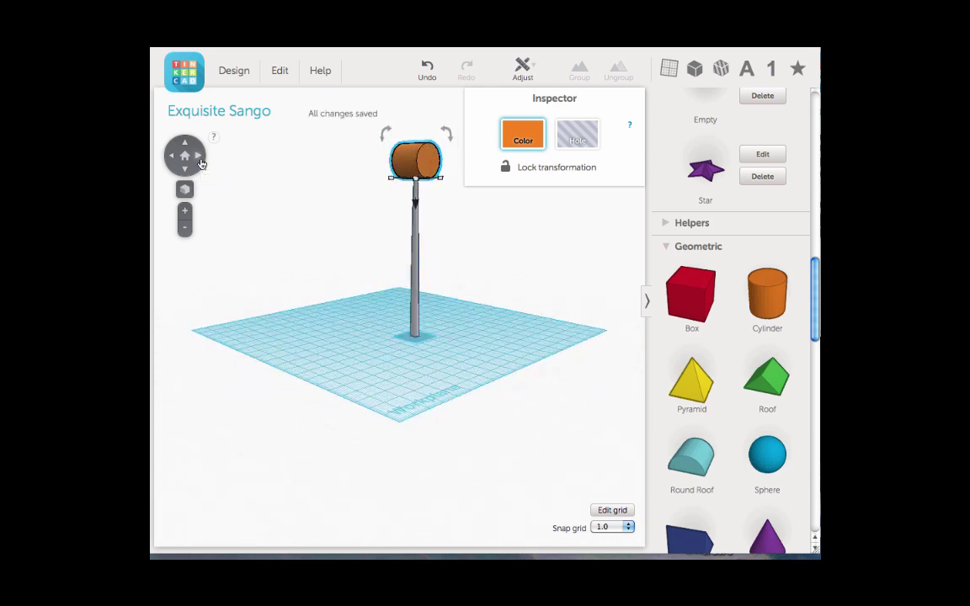
{"action": "left_click", "coordinate": [200, 162]}
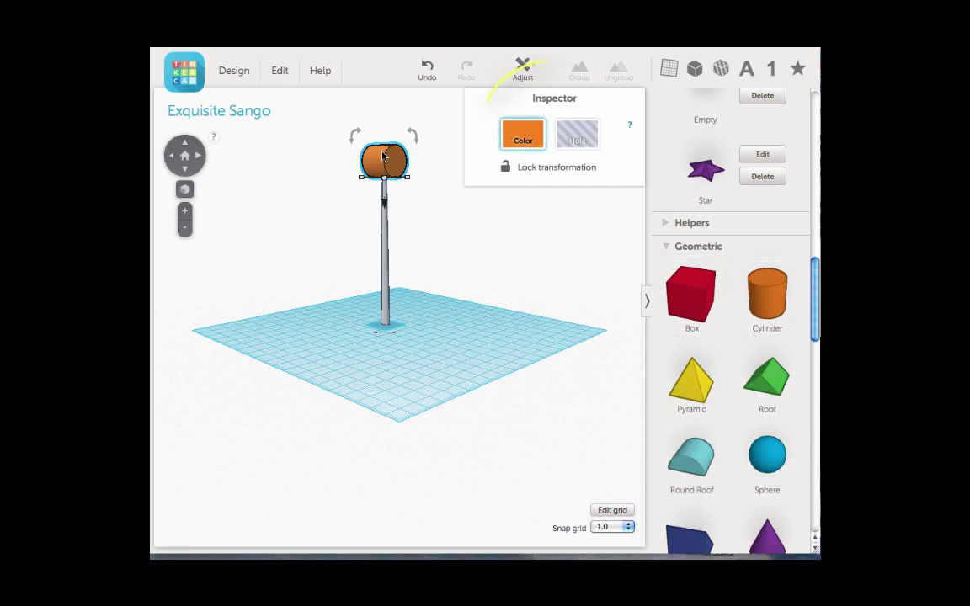
Color the cylinder blue, change it to dark purple, and deselect it
{"action": "left_click", "coordinate": [522, 133]}
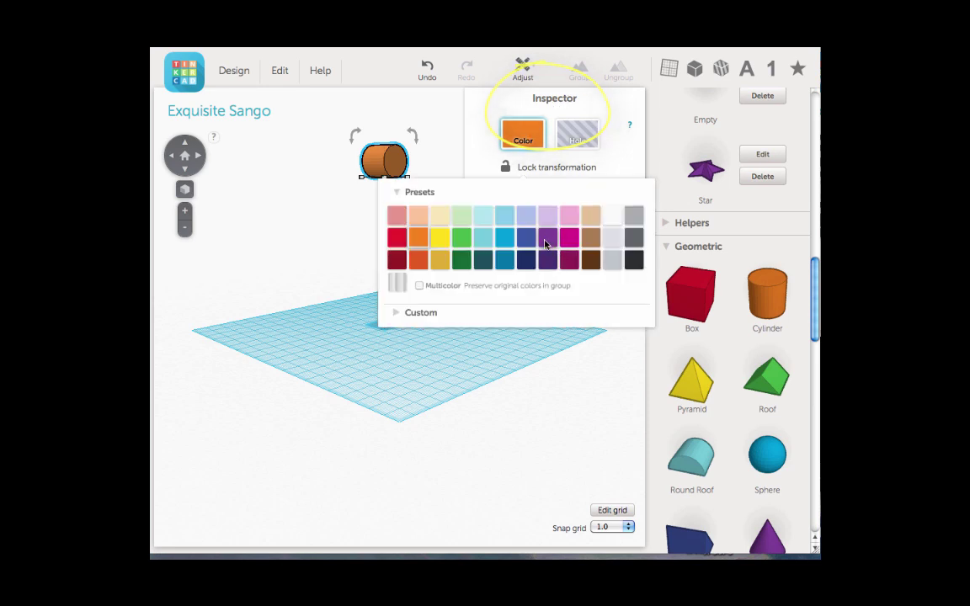
{"action": "left_click", "coordinate": [503, 241]}
{"action": "left_click", "coordinate": [522, 133]}
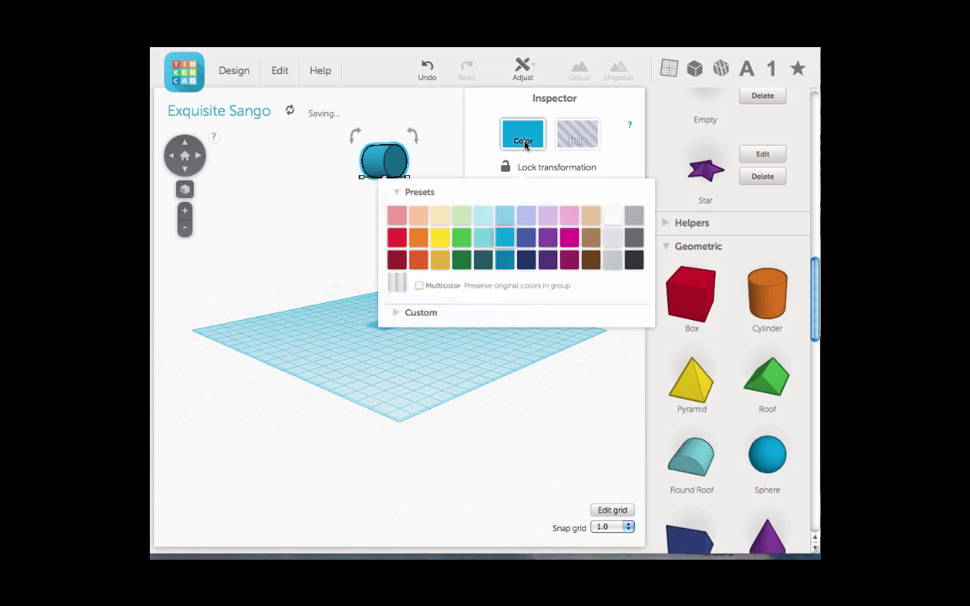
{"action": "left_click", "coordinate": [548, 260]}
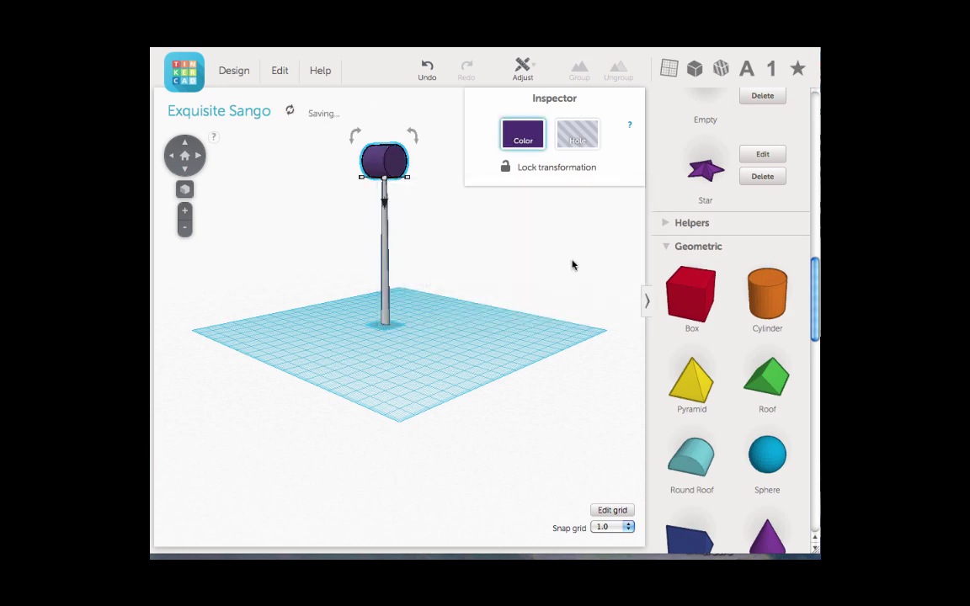
{"action": "left_click", "coordinate": [532, 131]}
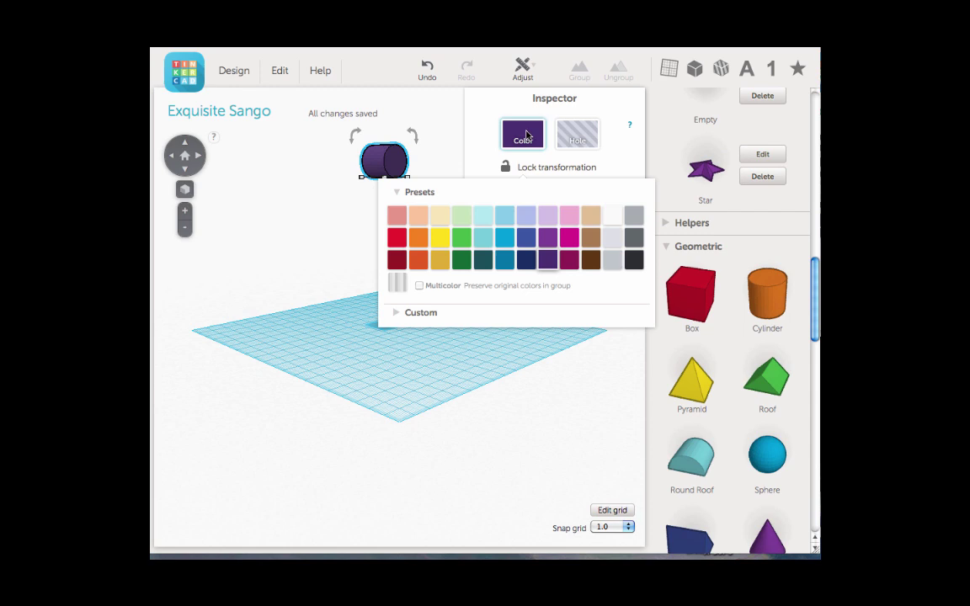
{"action": "left_click", "coordinate": [329, 235]}
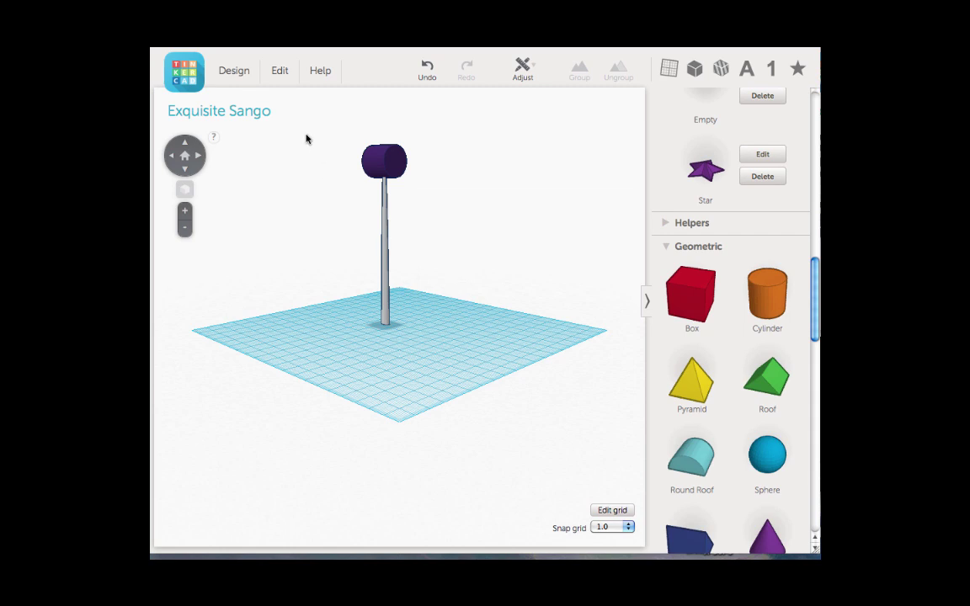
Select the tower and cylinder together, color both magenta, and deselect them
{"action": "left_click_drag", "start_coordinate": [306, 138], "coordinate": [437, 307]}
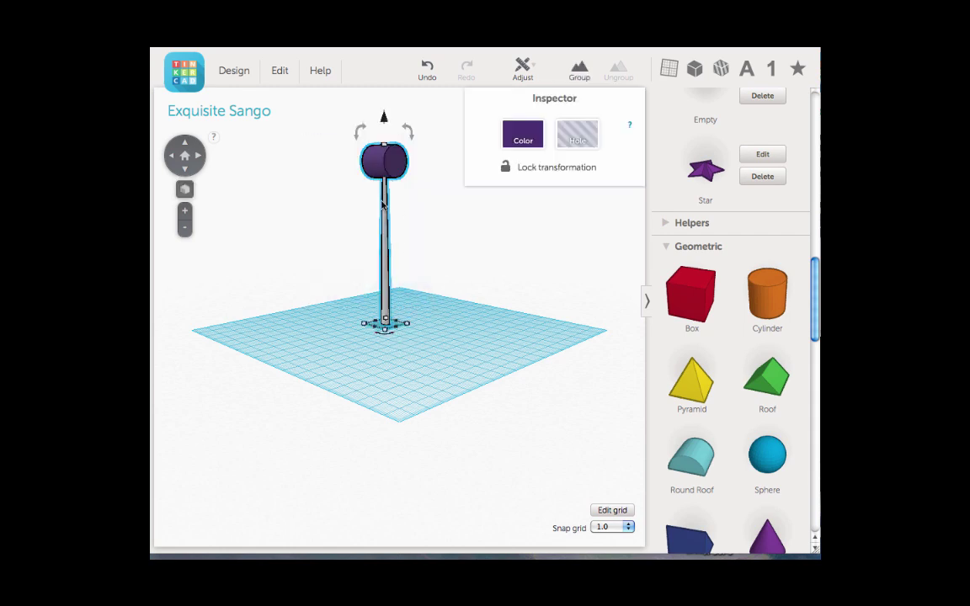
{"action": "left_click", "coordinate": [524, 137]}
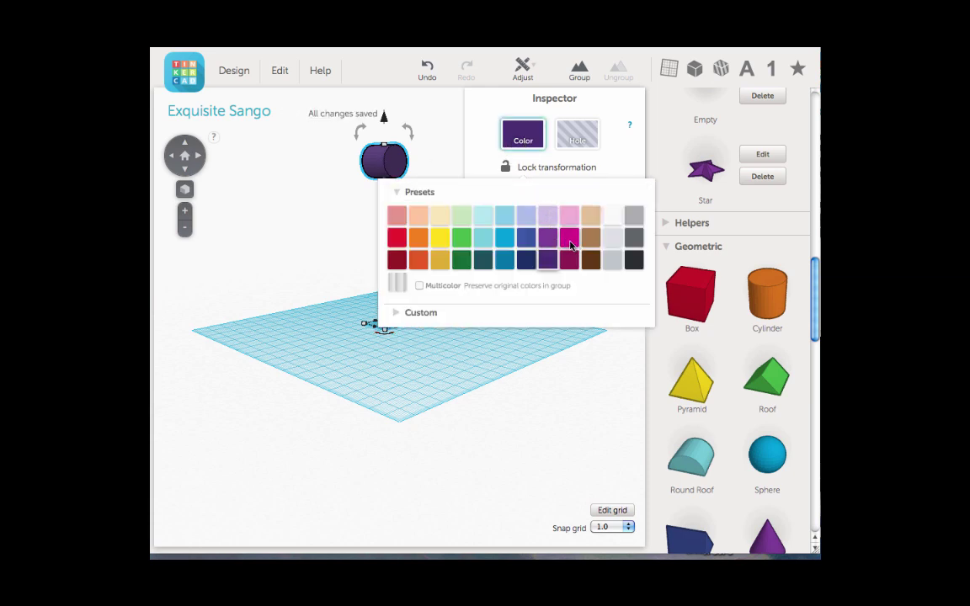
{"action": "left_click", "coordinate": [570, 241]}
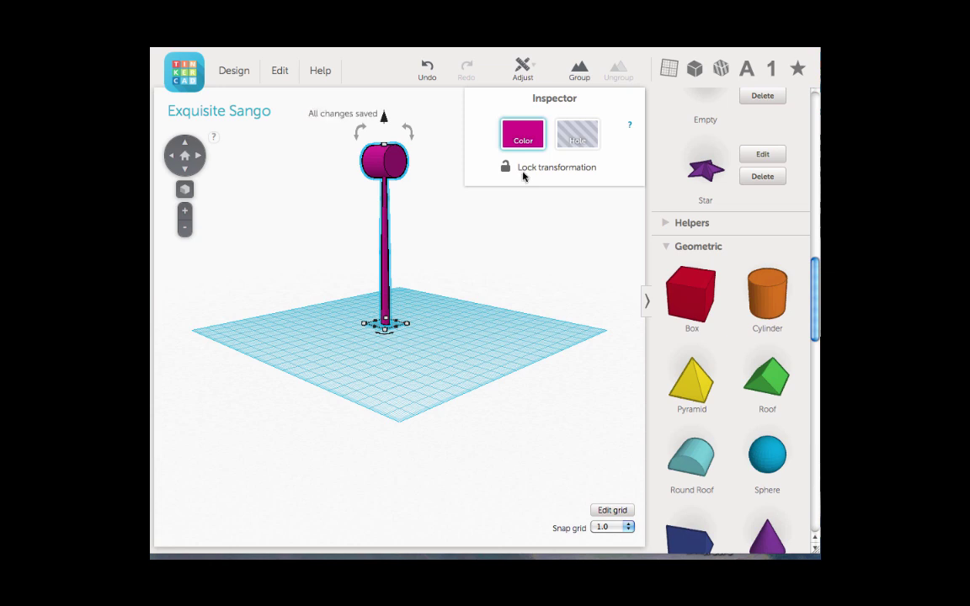
{"action": "left_click", "coordinate": [458, 241]}
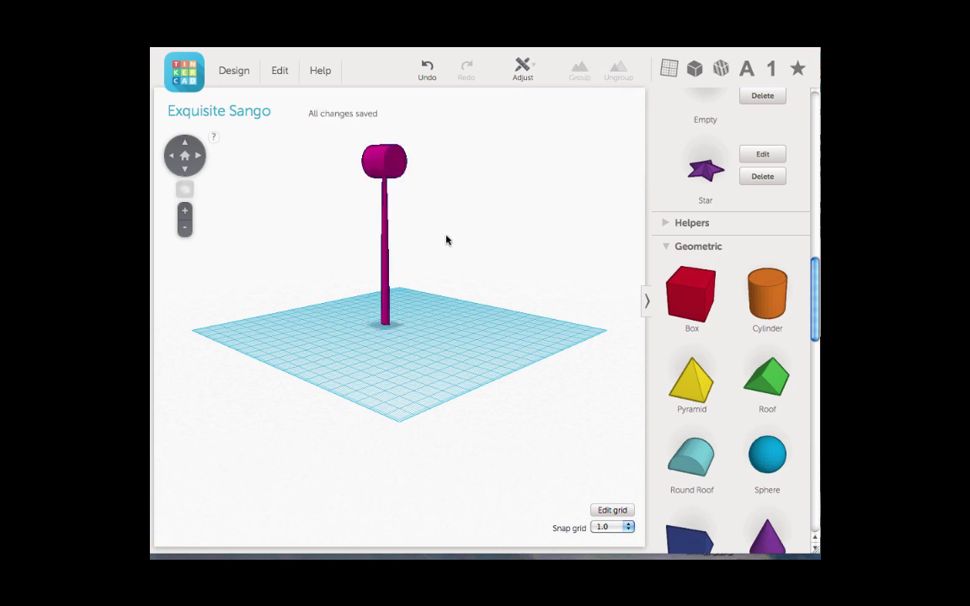
Color only the tower purple
{"action": "left_click", "coordinate": [383, 234]}
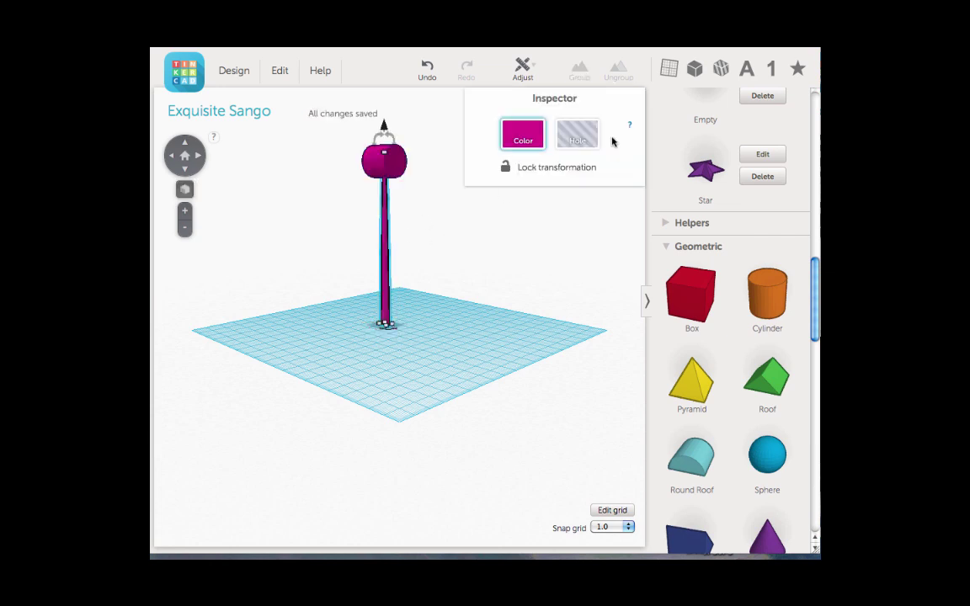
{"action": "left_click", "coordinate": [521, 137]}
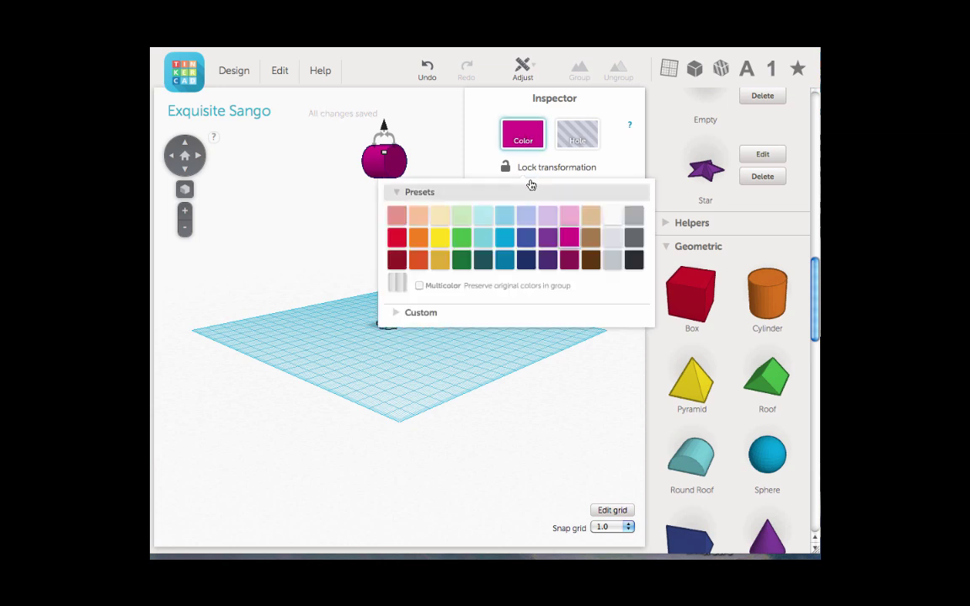
{"action": "left_click", "coordinate": [493, 221]}
Color the cylinder on top of the tower orange and deselect it
{"action": "left_click", "coordinate": [376, 166]}
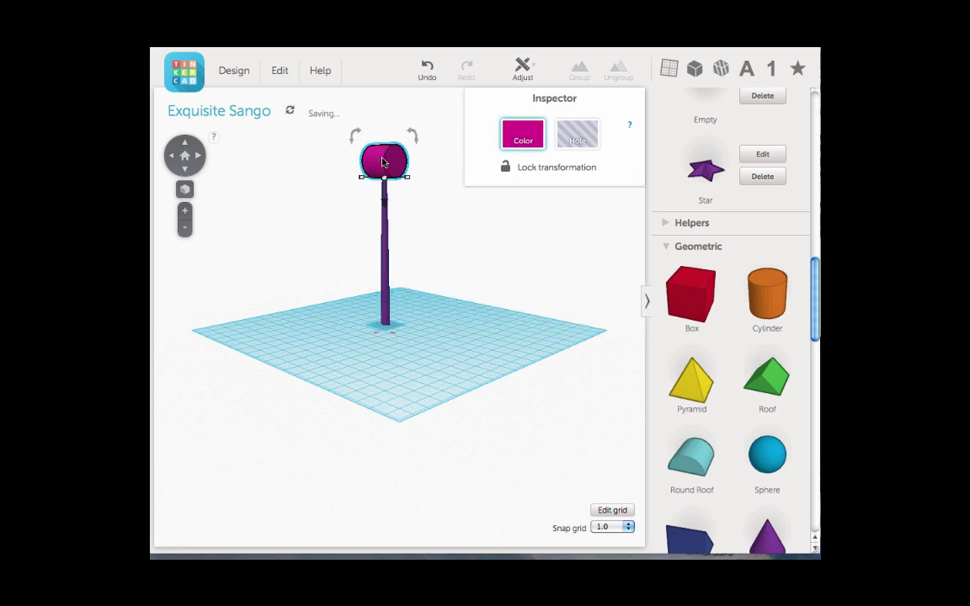
{"action": "left_click", "coordinate": [522, 139]}
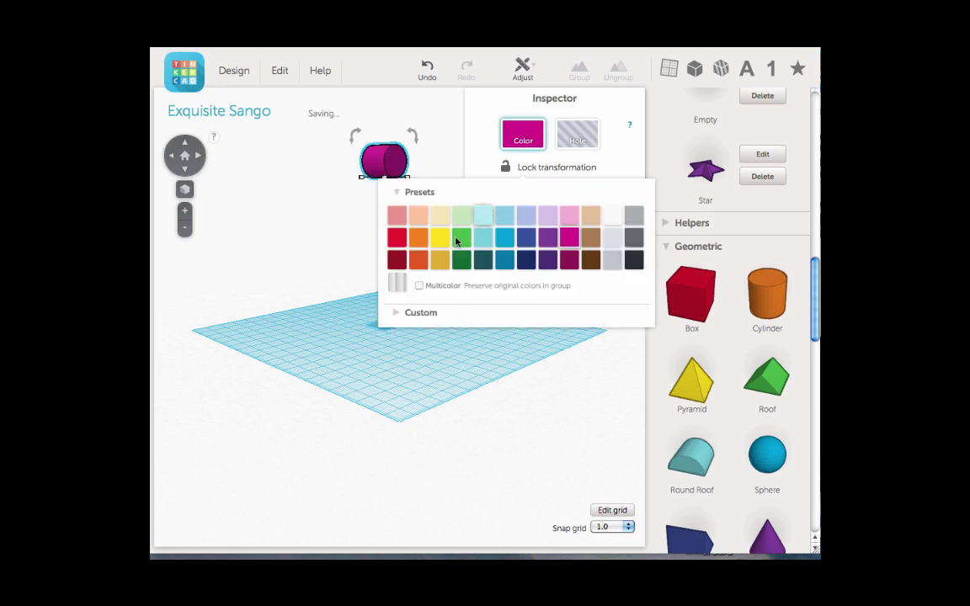
{"action": "left_click", "coordinate": [419, 237]}
{"action": "left_click", "coordinate": [341, 200]}
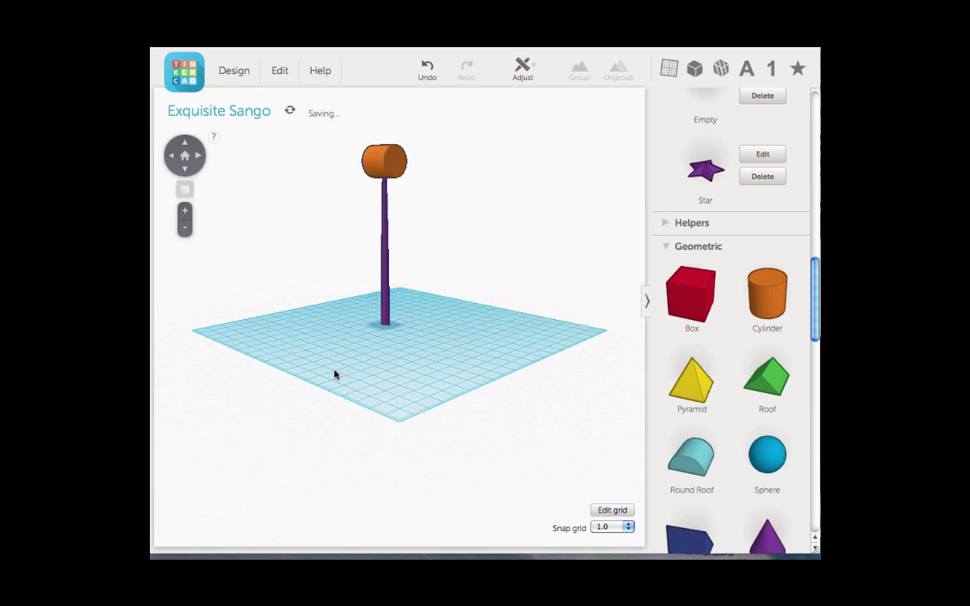
Place a second cylinder on the workplane near the tower and rotate it so it lies on its side
{"action": "left_click", "coordinate": [198, 156]}
{"action": "left_click", "coordinate": [198, 156]}
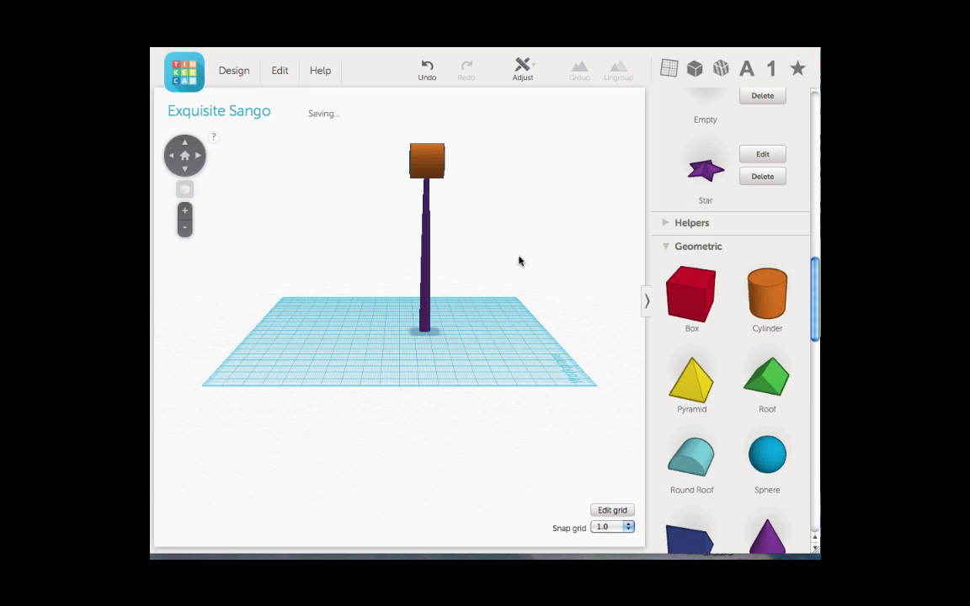
{"action": "left_click", "coordinate": [172, 161]}
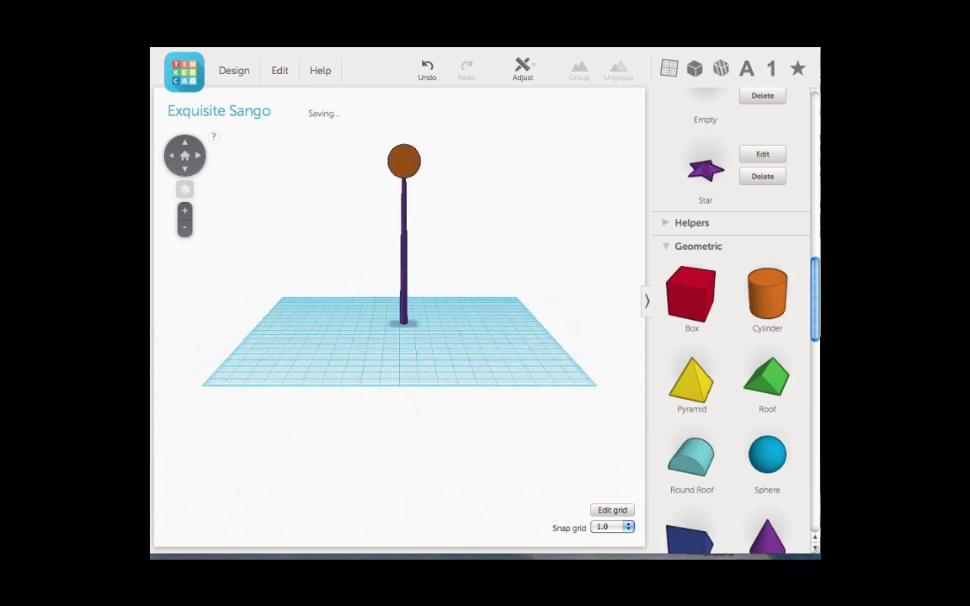
{"action": "mouse_move", "coordinate": [815, 272]}
{"action": "left_mouse_down"}
{"action": "mouse_move", "coordinate": [812, 362]}
{"action": "mouse_move", "coordinate": [807, 271]}
{"action": "left_mouse_up"}
{"action": "left_click_drag", "start_coordinate": [770, 240], "coordinate": [481, 334]}
{"action": "left_click_drag", "start_coordinate": [452, 284], "coordinate": [438, 355]}
Reduce the second cylinder's height and width to turn it into a thin rod
{"action": "left_click", "coordinate": [199, 157]}
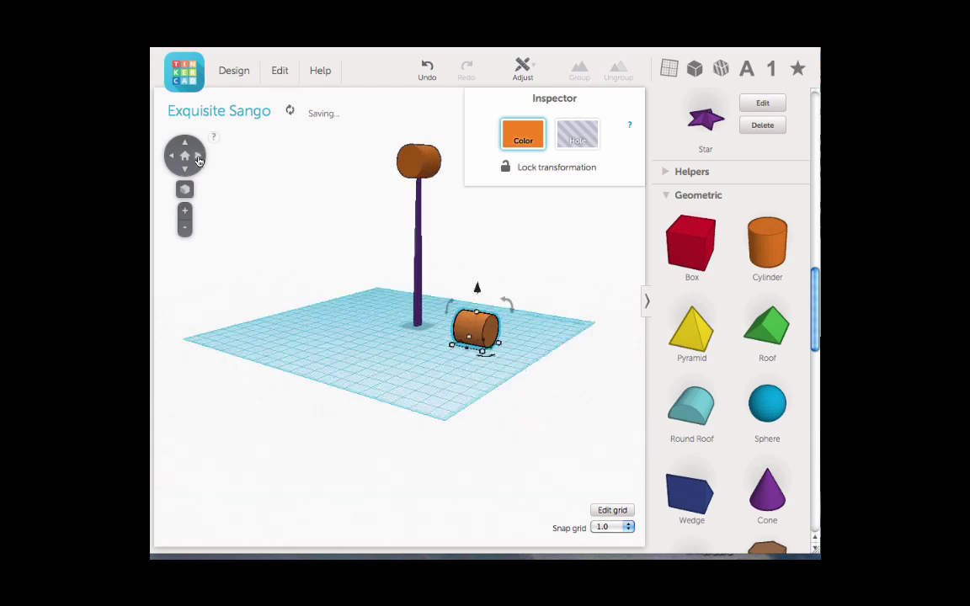
{"action": "left_click", "coordinate": [199, 157]}
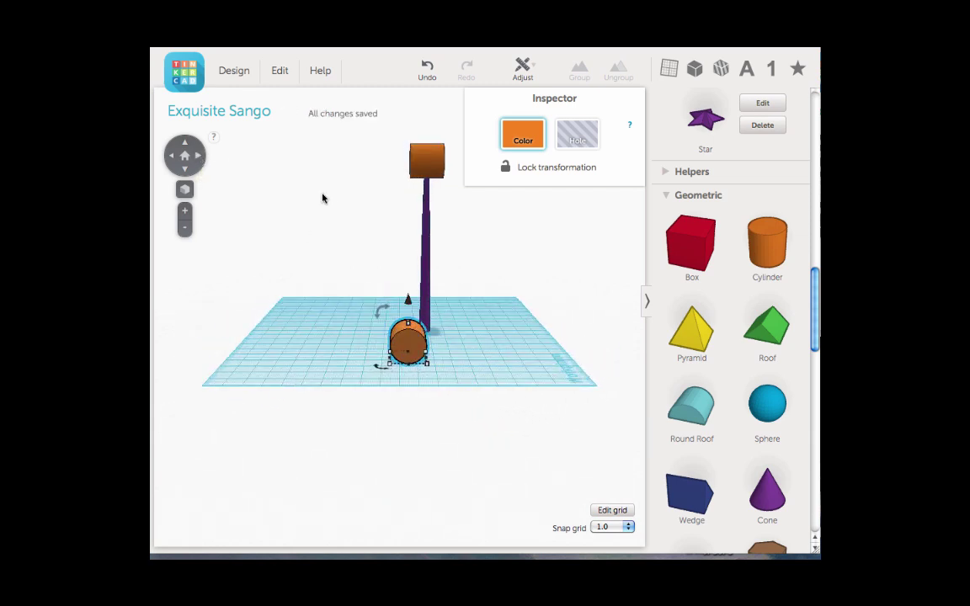
{"action": "mouse_move", "coordinate": [411, 329]}
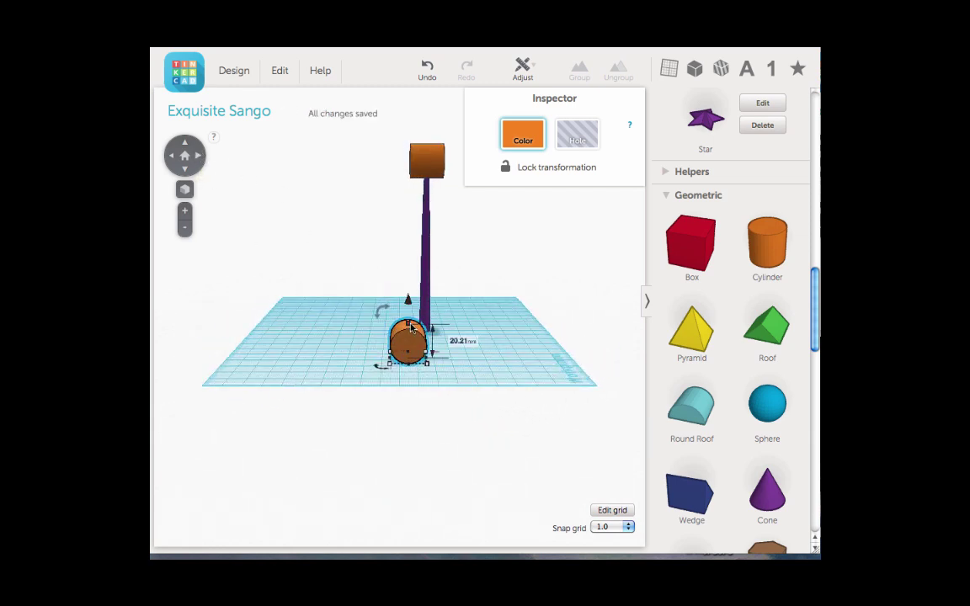
{"action": "left_click_drag", "start_coordinate": [412, 328], "coordinate": [410, 347]}
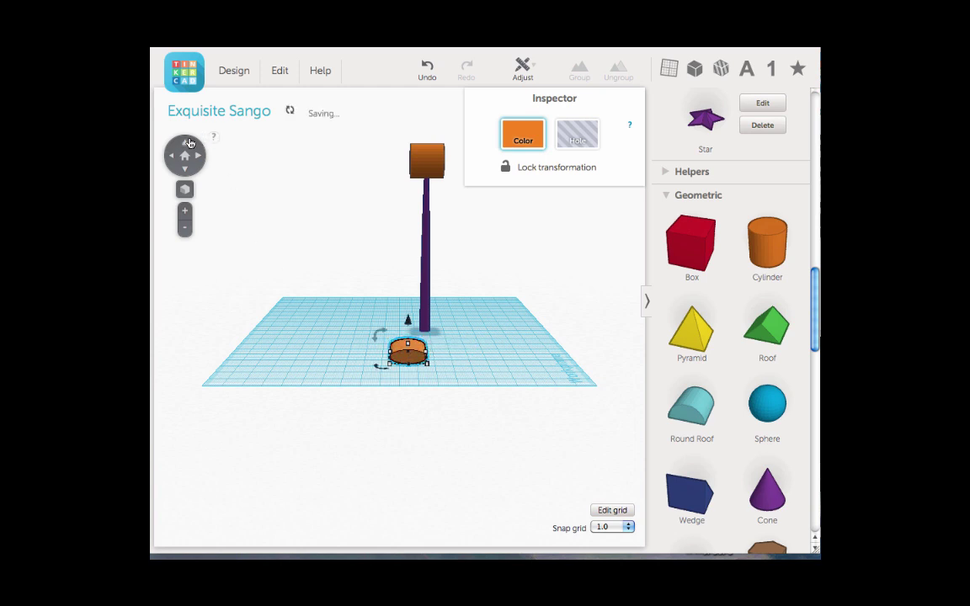
{"action": "left_click", "coordinate": [184, 141]}
{"action": "left_click", "coordinate": [185, 168]}
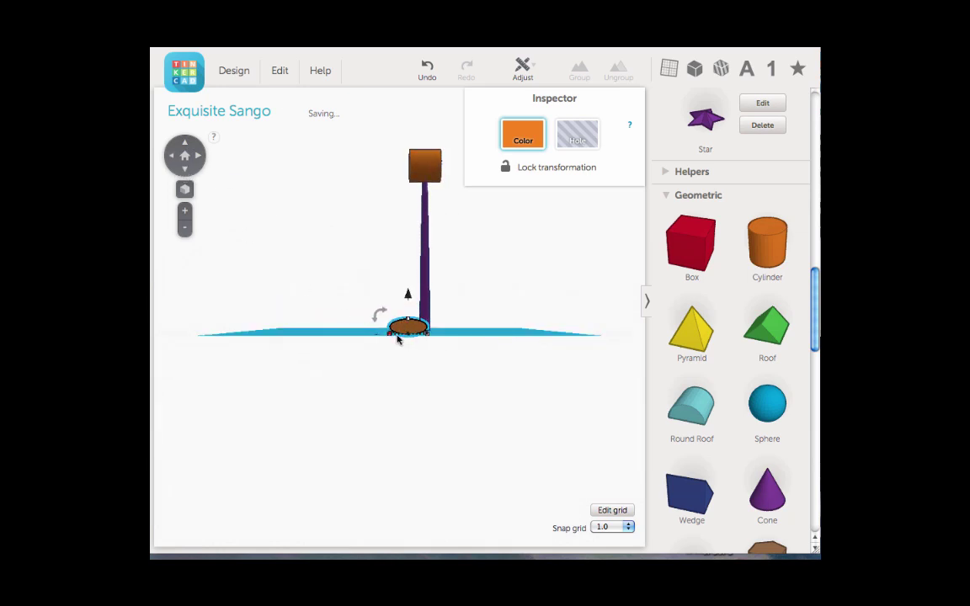
{"action": "left_click_drag", "start_coordinate": [399, 340], "coordinate": [424, 329]}
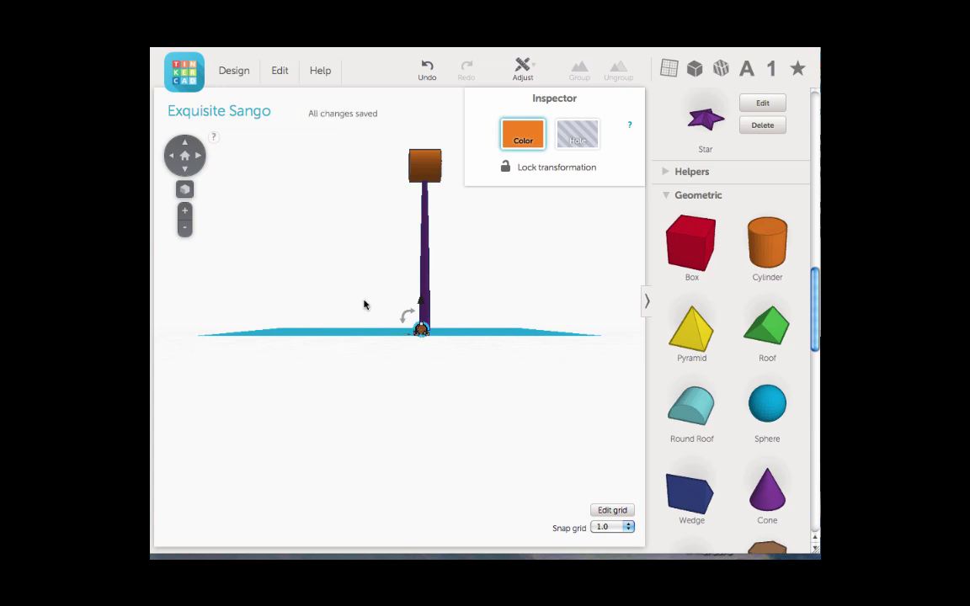
Move the thin rod across the workplane, away from the tower's base
{"action": "left_click", "coordinate": [186, 170]}
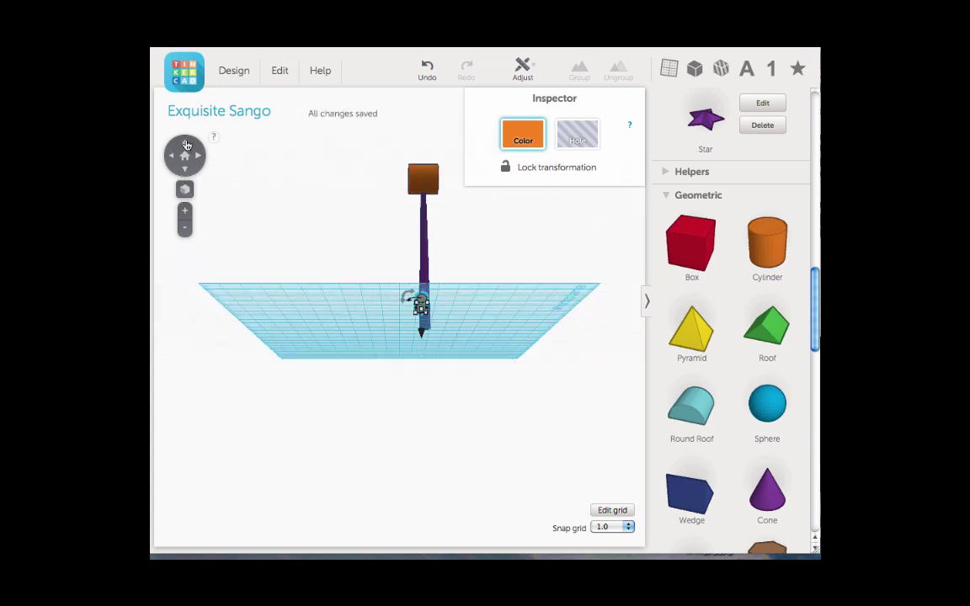
{"action": "left_click", "coordinate": [187, 145]}
{"action": "left_click", "coordinate": [187, 145]}
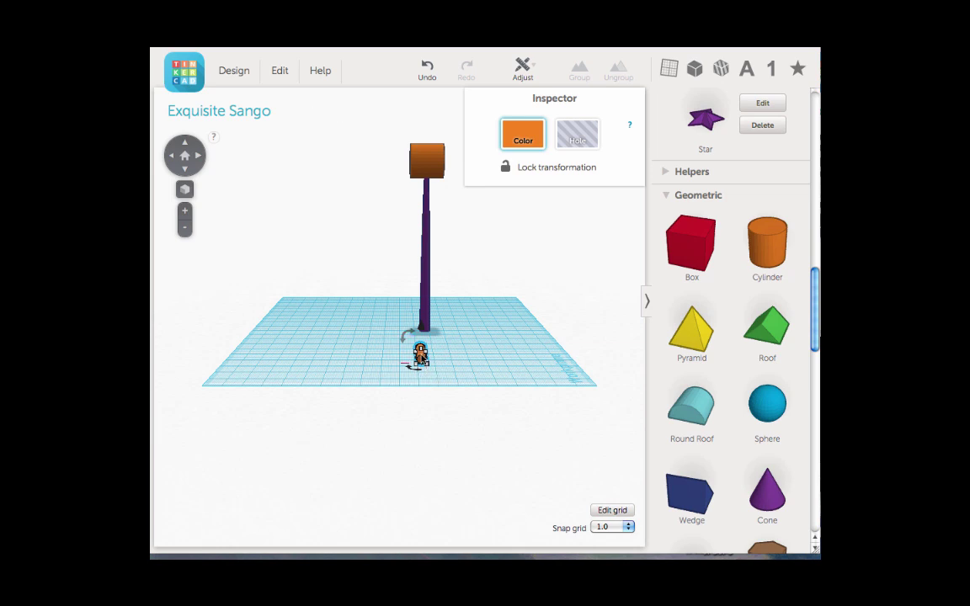
{"action": "left_click_drag", "start_coordinate": [421, 355], "coordinate": [361, 354]}
Color the thin rod yellow, turn it parallel to the cylinder on the tower, and line it up with the tower
{"action": "left_click", "coordinate": [523, 134]}
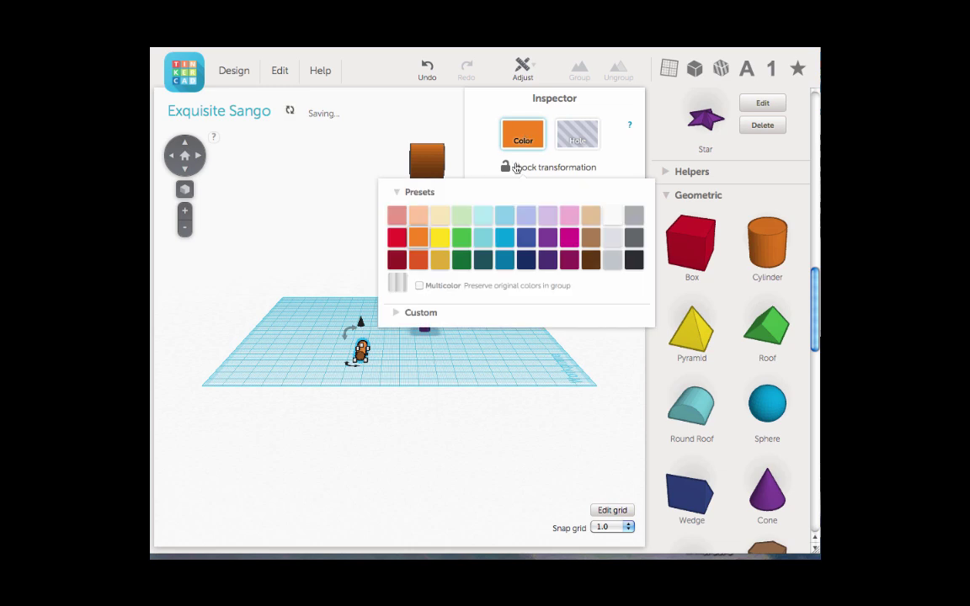
{"action": "left_click", "coordinate": [439, 238]}
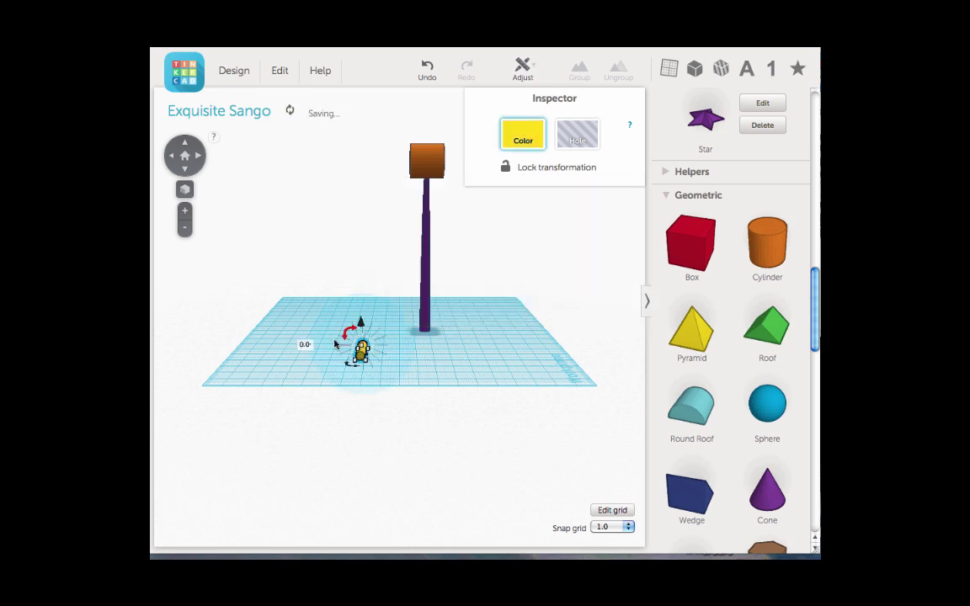
{"action": "left_click", "coordinate": [184, 155]}
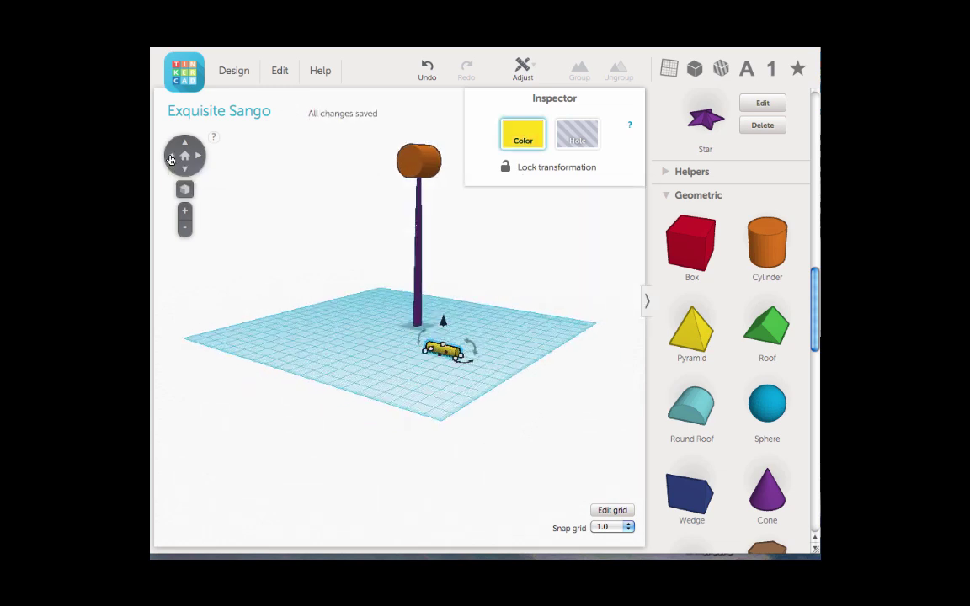
{"action": "left_click_drag", "start_coordinate": [449, 329], "coordinate": [402, 341]}
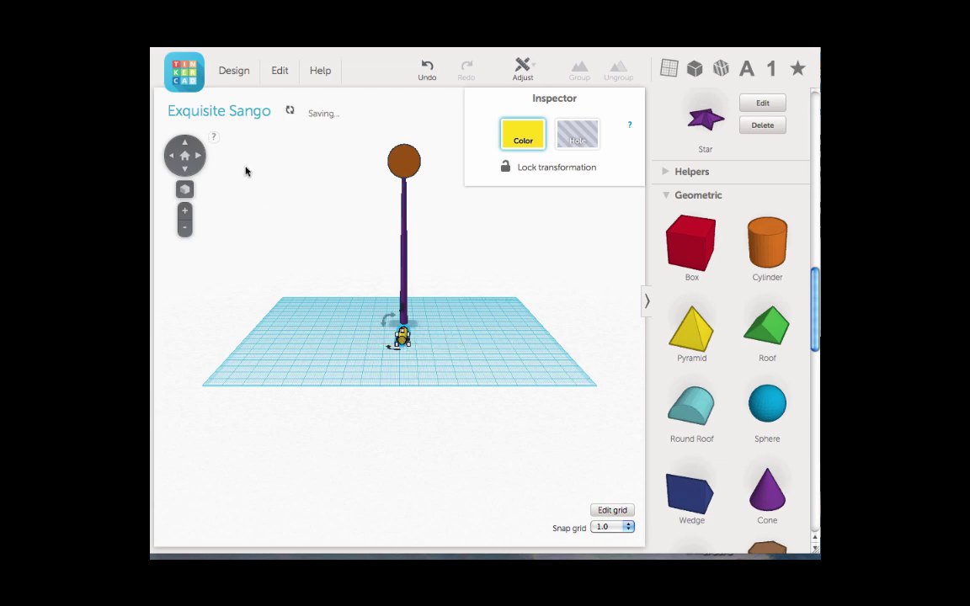
Raise the yellow rod to the orange cylinder's height and center it on the cylinder's front face
{"action": "left_click", "coordinate": [199, 157]}
{"action": "left_click", "coordinate": [199, 162]}
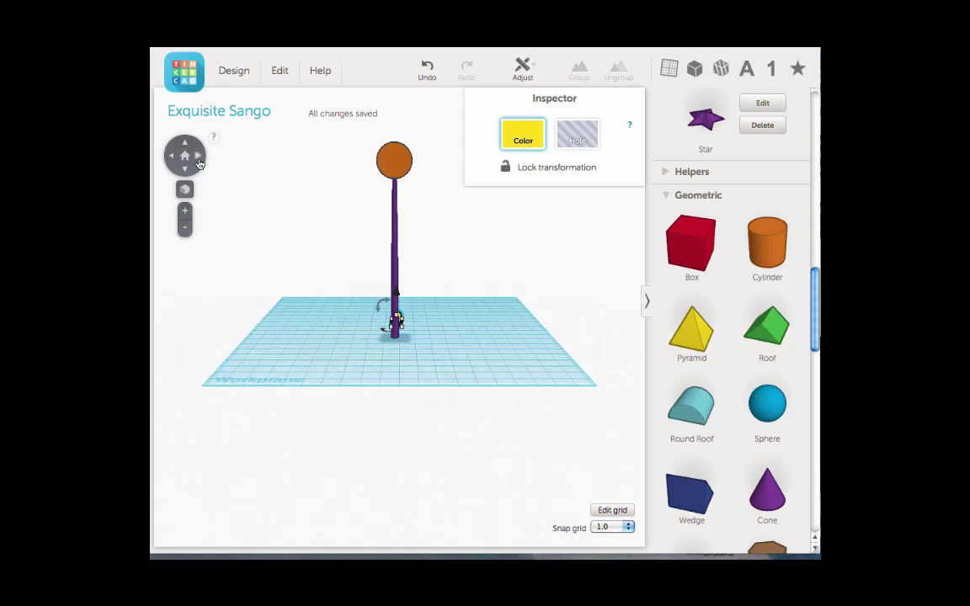
{"action": "left_click", "coordinate": [199, 163]}
{"action": "left_click_drag", "start_coordinate": [429, 328], "coordinate": [397, 135]}
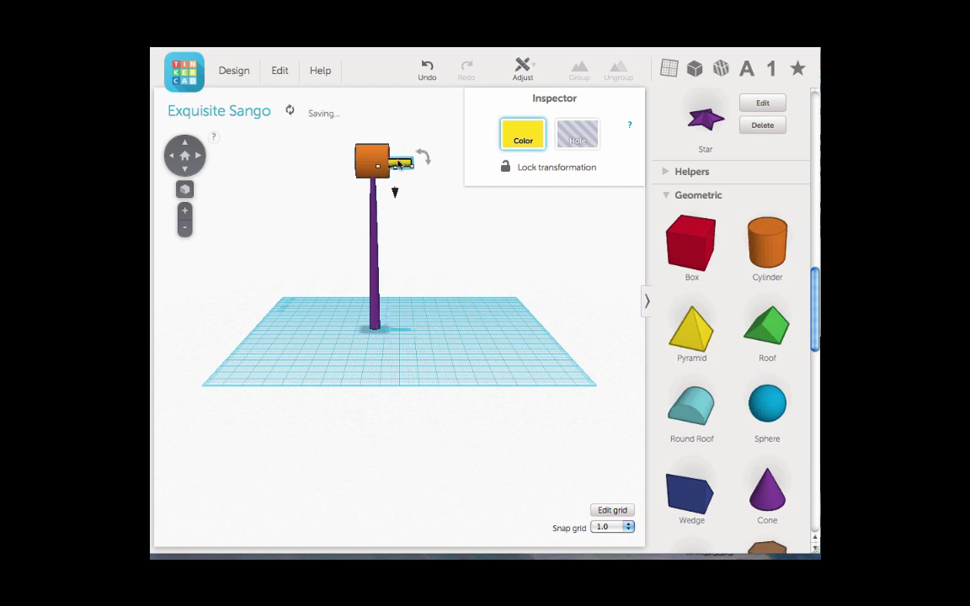
{"action": "left_click", "coordinate": [198, 158]}
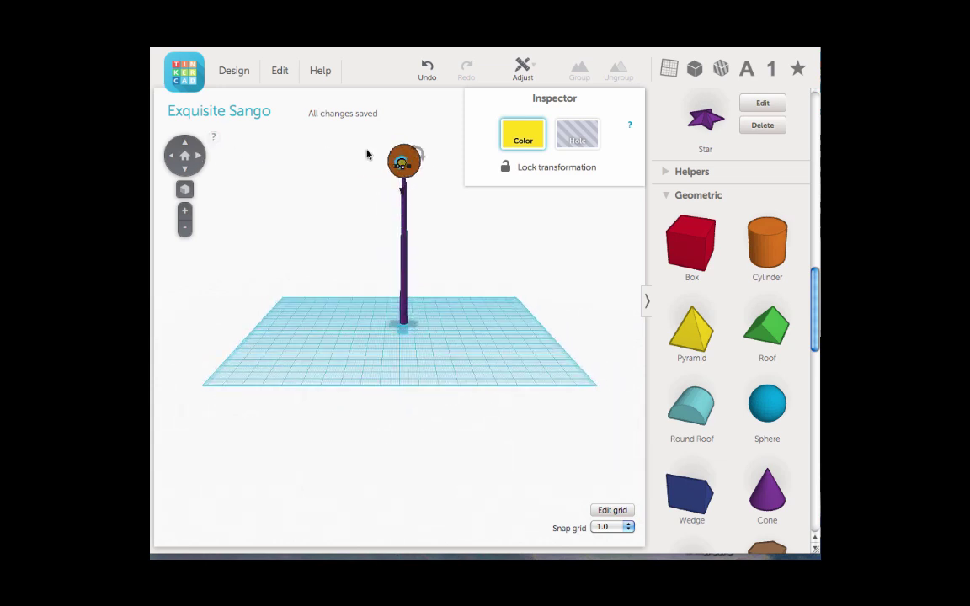
{"action": "mouse_move", "coordinate": [403, 161]}
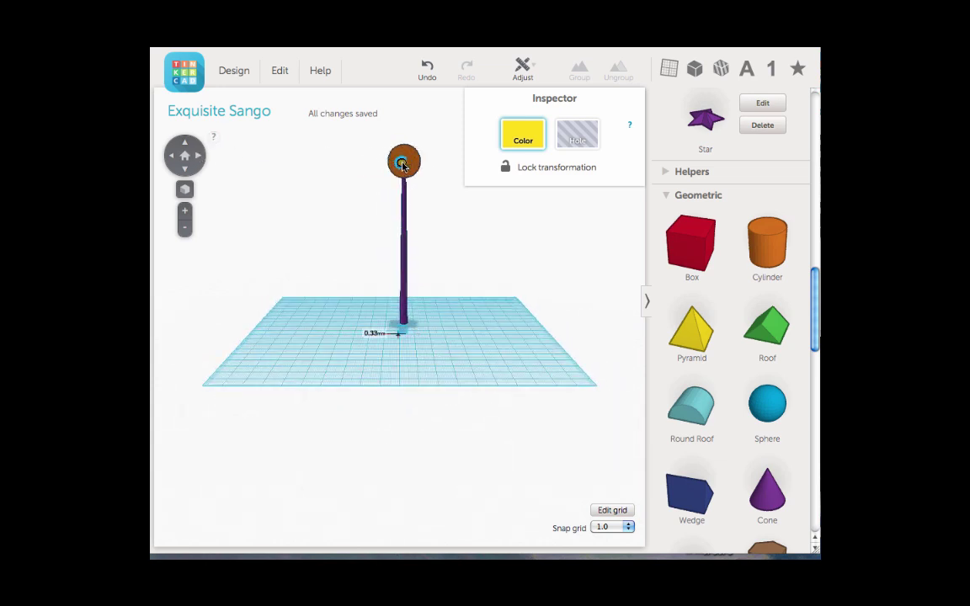
{"action": "left_click_drag", "start_coordinate": [405, 165], "coordinate": [406, 166]}
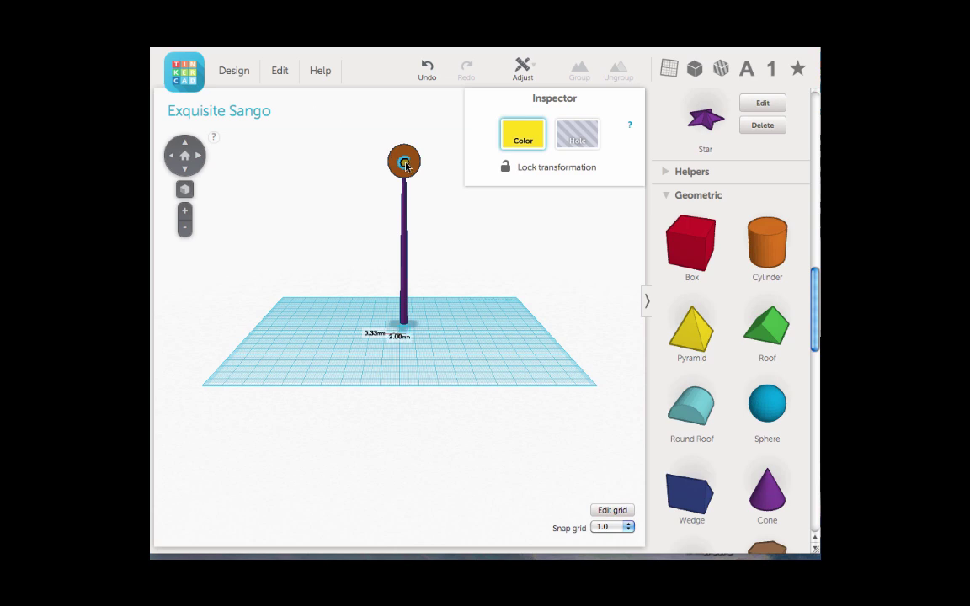
Examine from several sides how the yellow rod meets the orange cylinder
{"action": "left_click", "coordinate": [200, 155]}
{"action": "left_click", "coordinate": [199, 157]}
{"action": "left_click", "coordinate": [199, 156]}
{"action": "left_click", "coordinate": [199, 156]}
{"action": "left_click", "coordinate": [200, 157]}
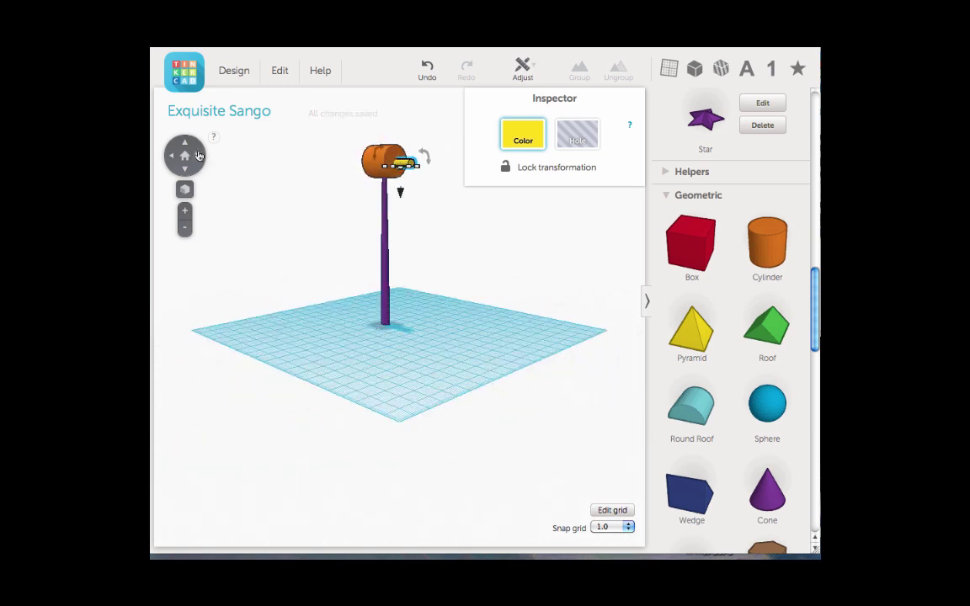
{"action": "right_click_drag", "start_coordinate": [191, 128], "coordinate": [547, 245]}
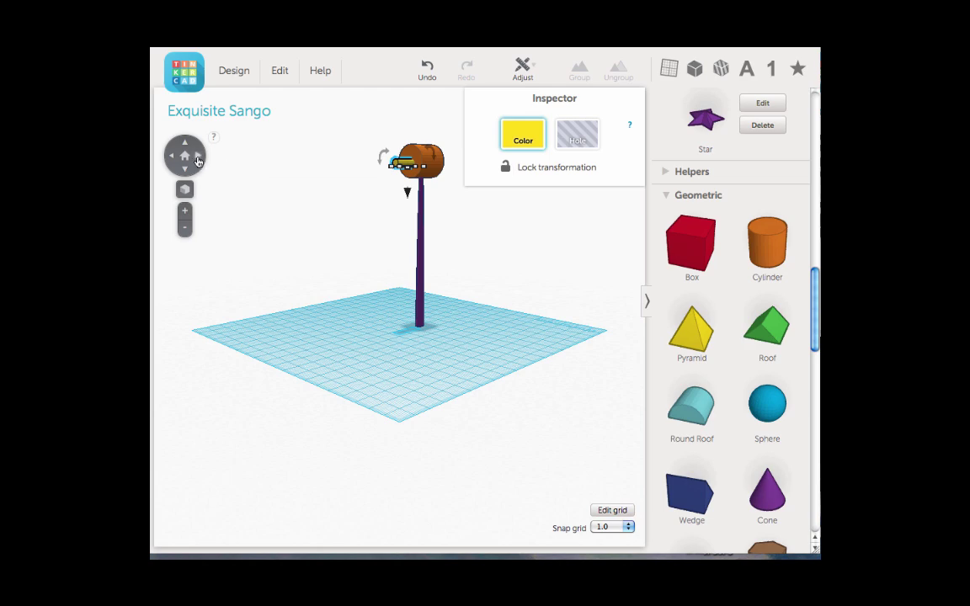
{"action": "left_click_drag", "start_coordinate": [197, 161], "coordinate": [171, 160]}
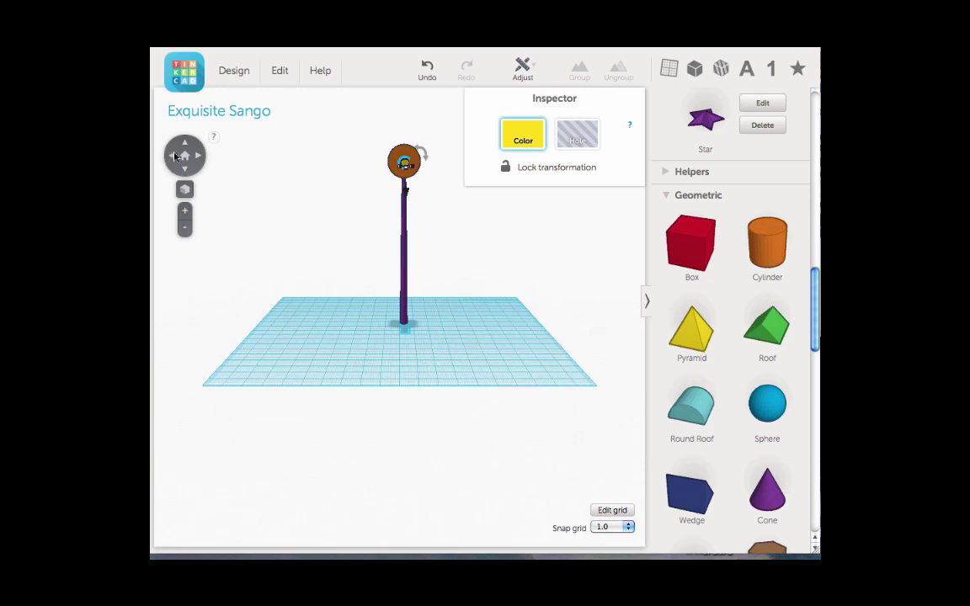
Place a paraboloid on the workplane beside the tower, then flatten and stretch it upward into a blade shape
{"action": "left_click_drag", "start_coordinate": [813, 279], "coordinate": [813, 379]}
{"action": "left_click_drag", "start_coordinate": [693, 168], "coordinate": [484, 335]}
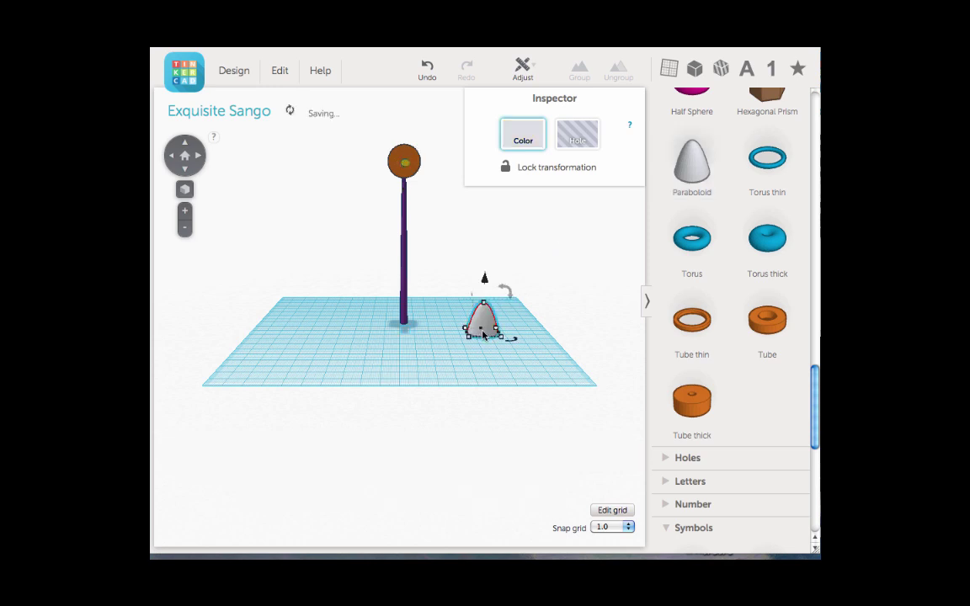
{"action": "left_click", "coordinate": [197, 158]}
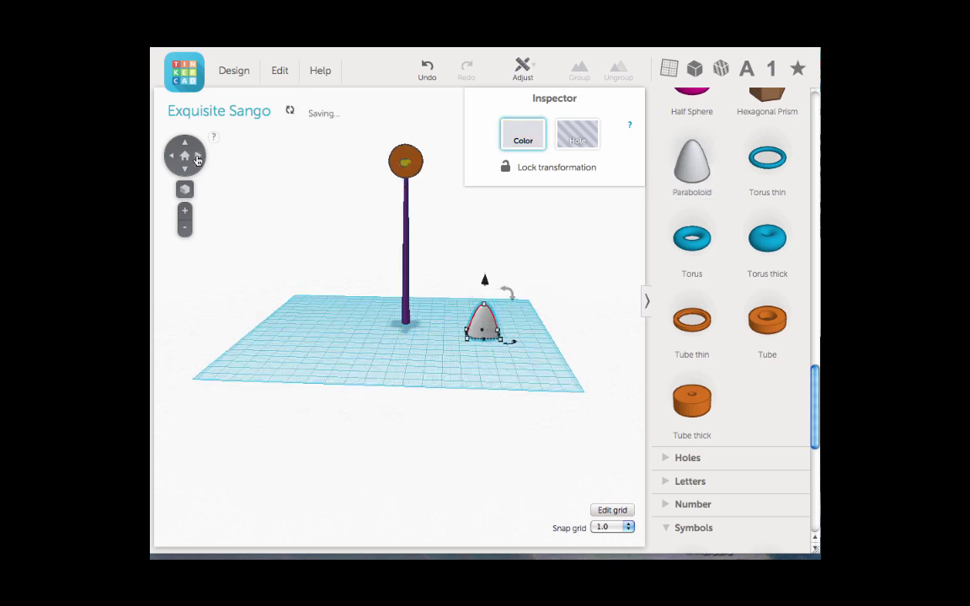
{"action": "left_click", "coordinate": [197, 158]}
{"action": "mouse_move", "coordinate": [381, 369]}
{"action": "left_mouse_down"}
{"action": "mouse_move", "coordinate": [391, 365]}
{"action": "mouse_move", "coordinate": [396, 379]}
{"action": "left_mouse_up"}
{"action": "left_click_drag", "start_coordinate": [403, 330], "coordinate": [403, 243]}
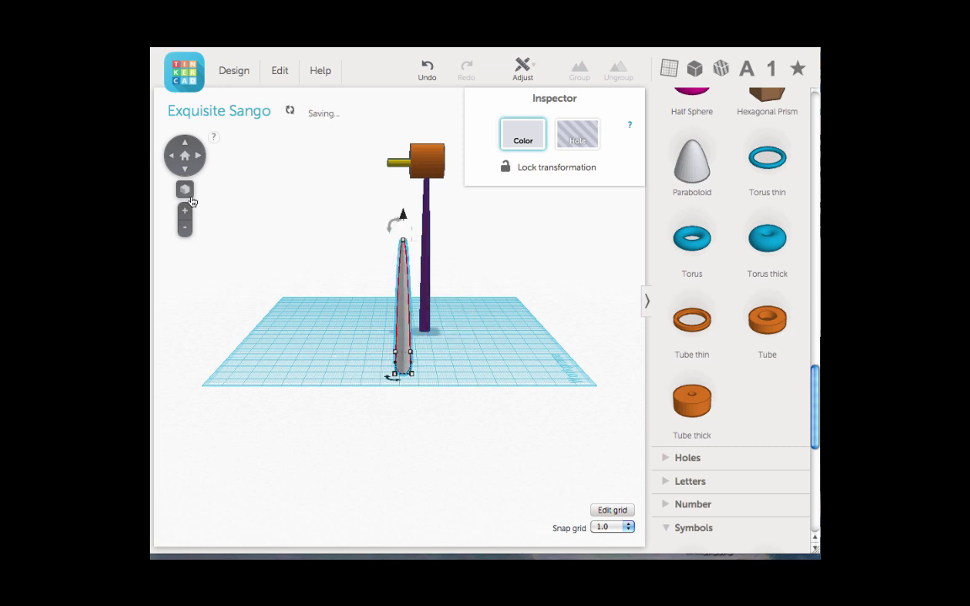
Resize the paraboloid blade to 15 mm wide and 82 mm tall, and move it closer to the tower
{"action": "left_click", "coordinate": [173, 157]}
{"action": "left_click", "coordinate": [173, 157]}
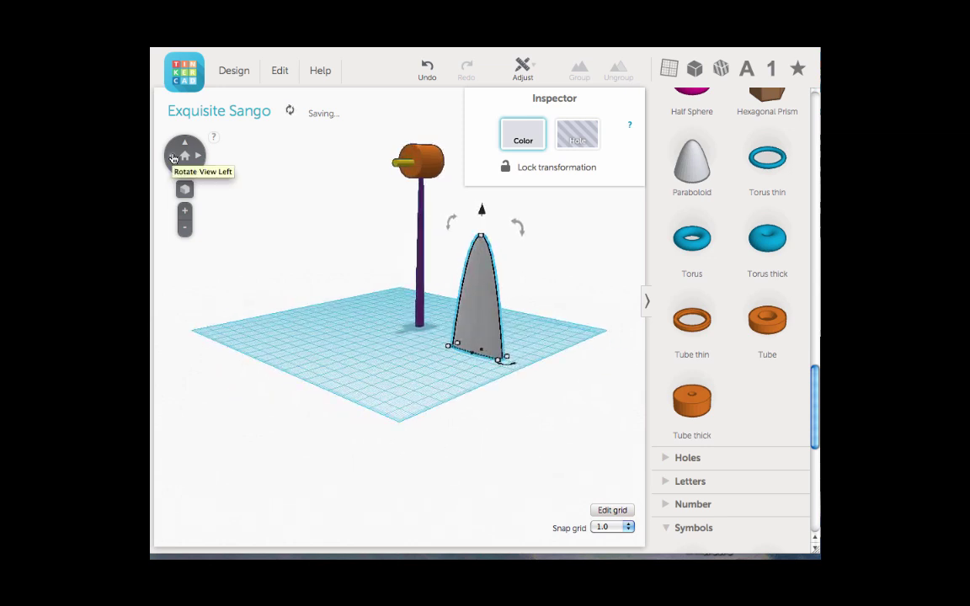
{"action": "left_click", "coordinate": [173, 156]}
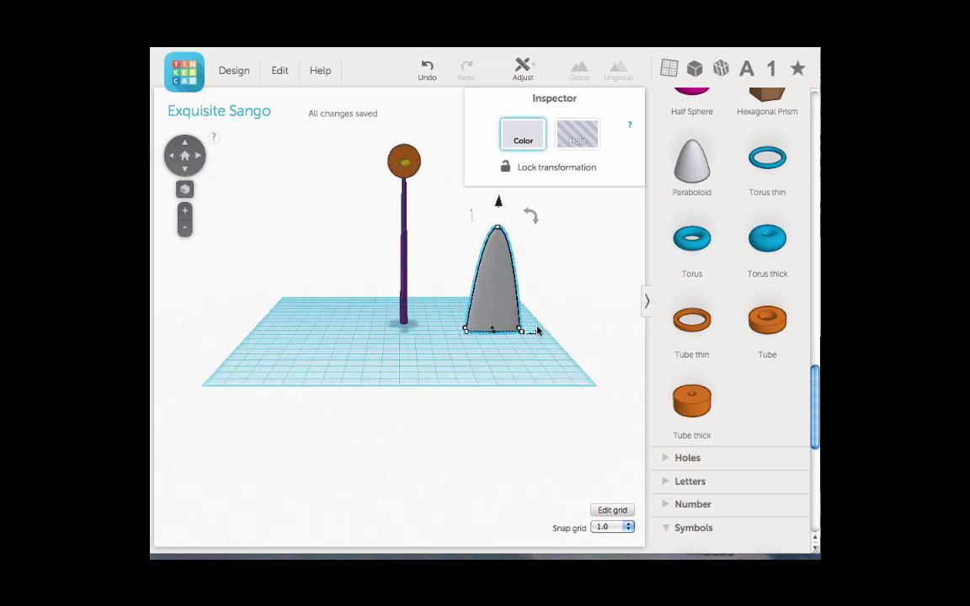
{"action": "left_click_drag", "start_coordinate": [466, 335], "coordinate": [495, 335]}
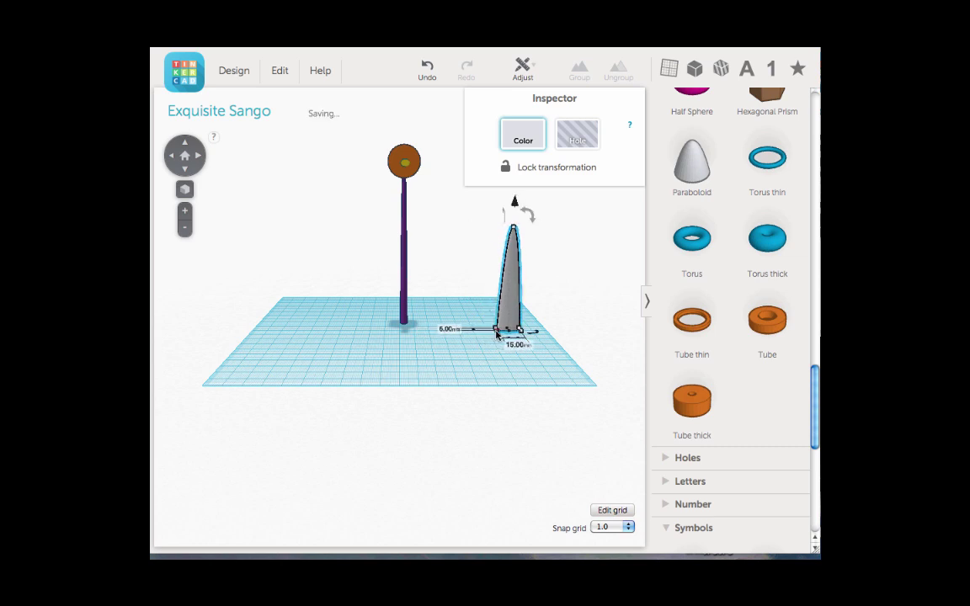
{"action": "left_click_drag", "start_coordinate": [513, 227], "coordinate": [513, 208]}
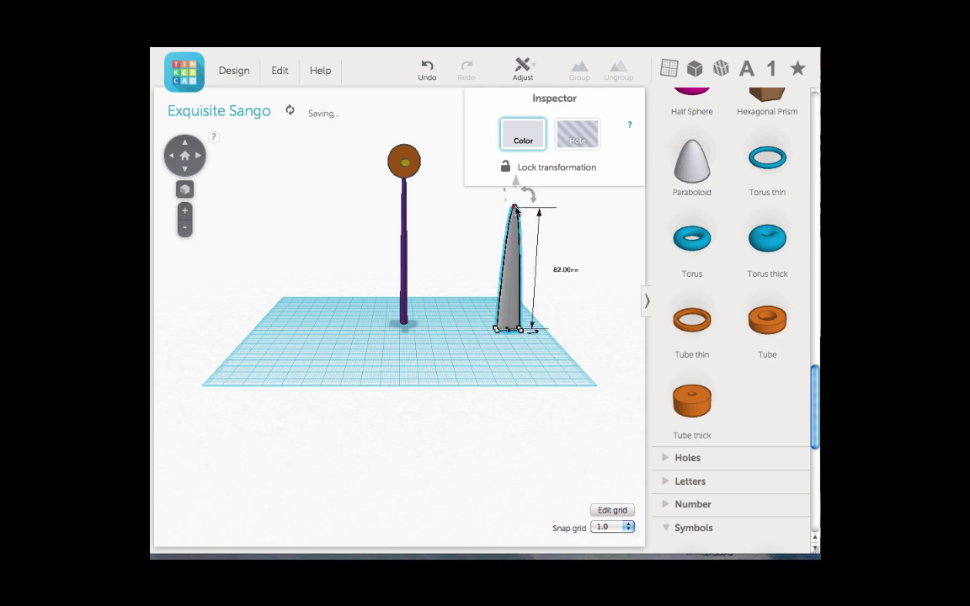
{"action": "left_click_drag", "start_coordinate": [516, 244], "coordinate": [468, 283]}
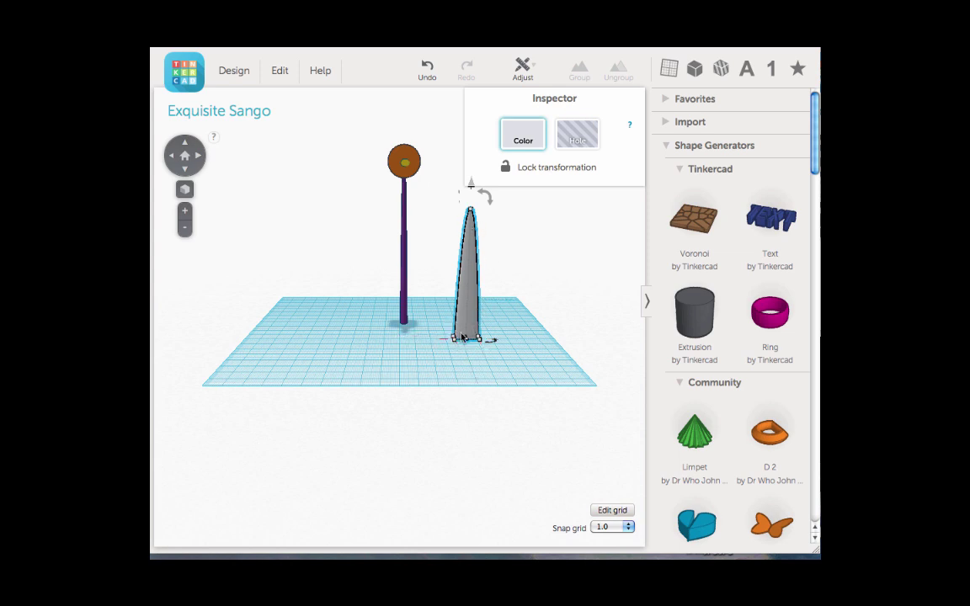
Duplicate the blade twice and place both copies on the opposite side of the tower
{"action": "left_click", "coordinate": [388, 281]}
{"action": "left_click", "coordinate": [461, 282]}
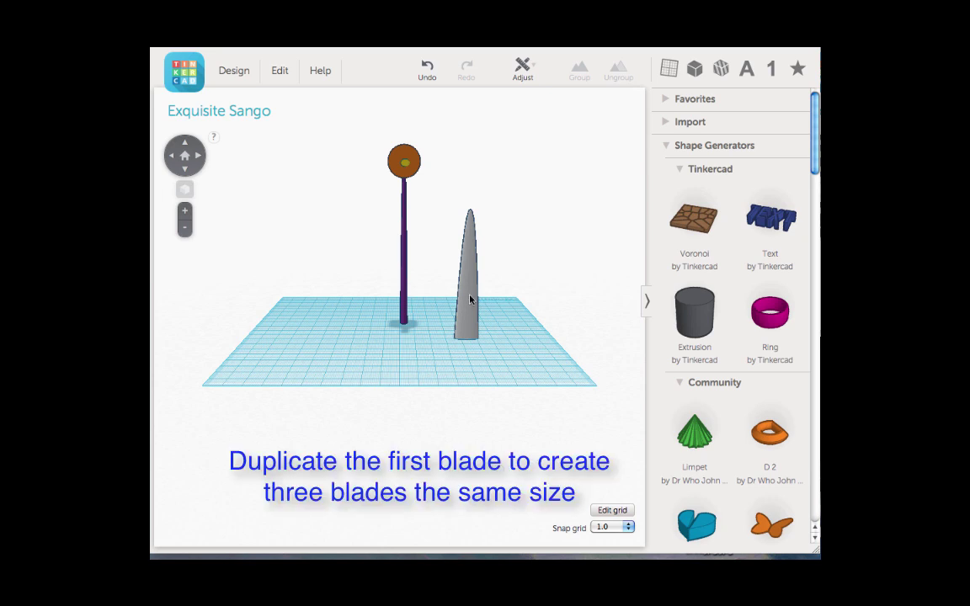
{"action": "left_click", "coordinate": [274, 74]}
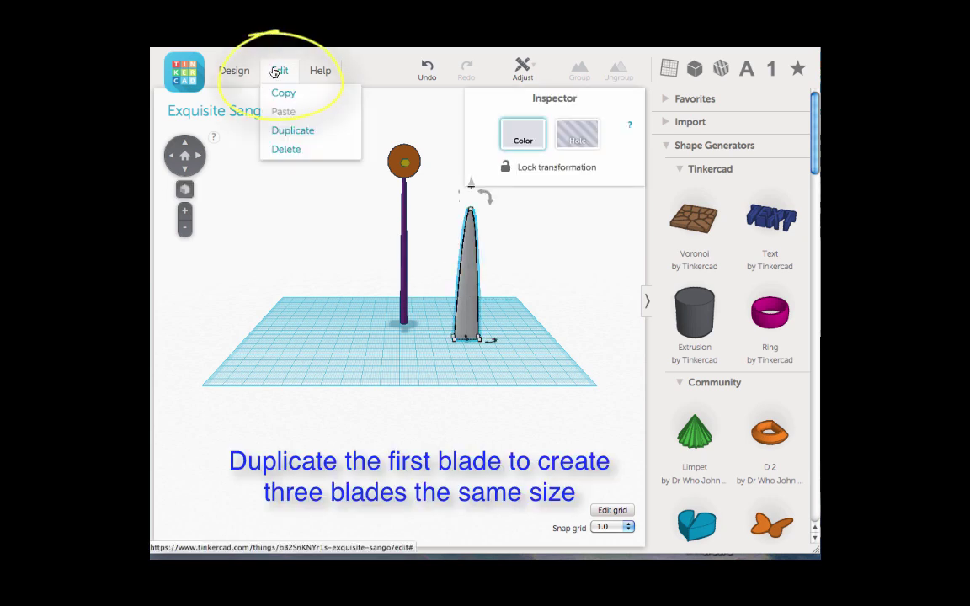
{"action": "left_click", "coordinate": [284, 132]}
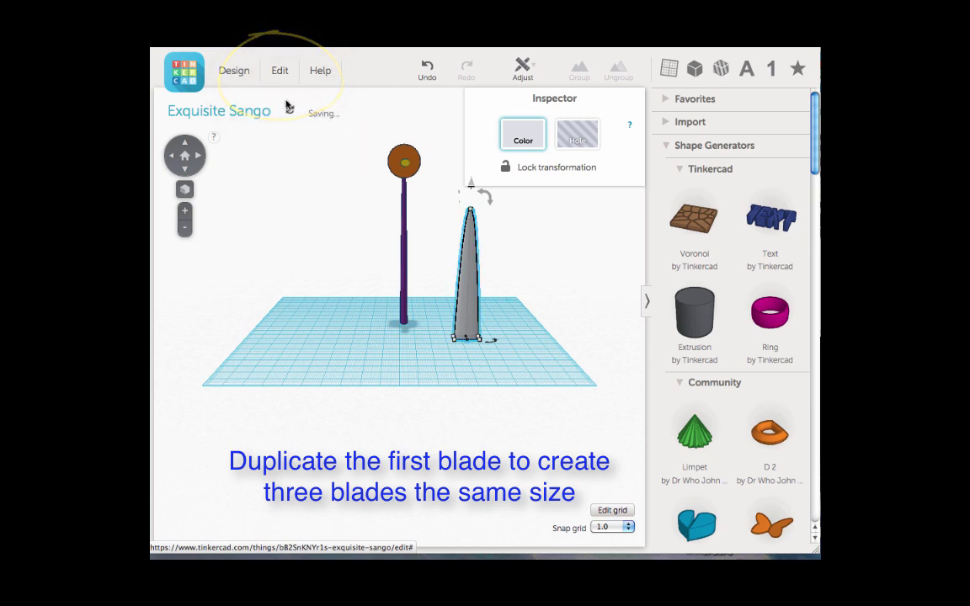
{"action": "left_click_drag", "start_coordinate": [468, 322], "coordinate": [302, 264]}
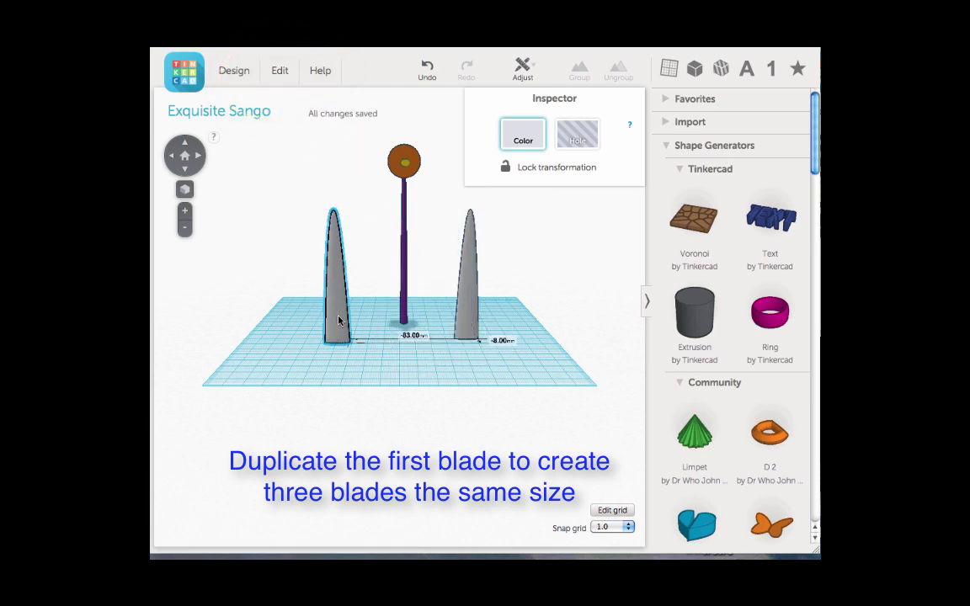
{"action": "left_click", "coordinate": [279, 71]}
{"action": "left_click", "coordinate": [285, 131]}
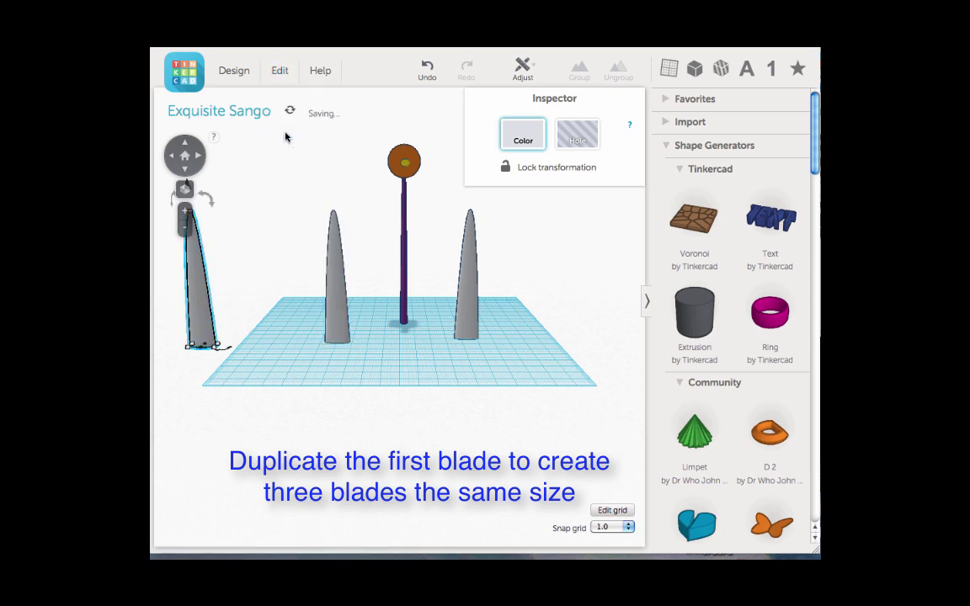
{"action": "left_click_drag", "start_coordinate": [189, 274], "coordinate": [367, 278]}
Color the blade copy nearest the tower green, the original blade blue and the outer copy red
{"action": "left_click", "coordinate": [404, 312]}
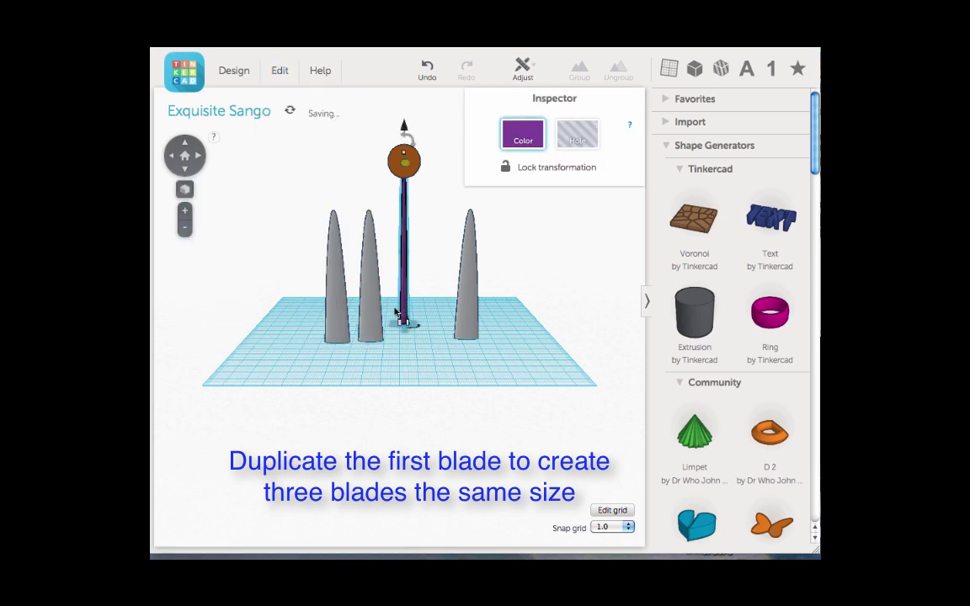
{"action": "left_click", "coordinate": [368, 268]}
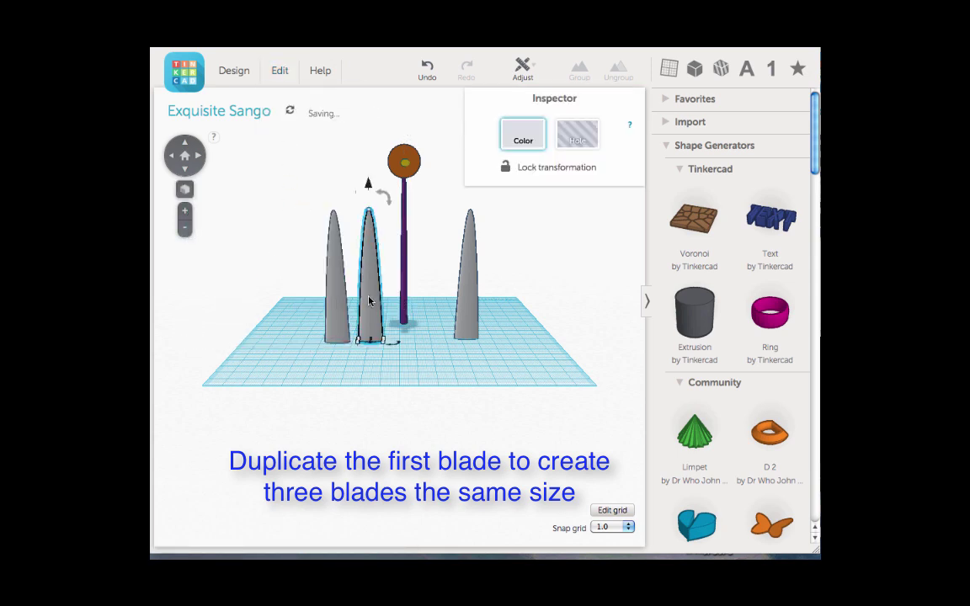
{"action": "left_click", "coordinate": [530, 139]}
{"action": "left_click", "coordinate": [416, 214]}
{"action": "left_click", "coordinate": [467, 293]}
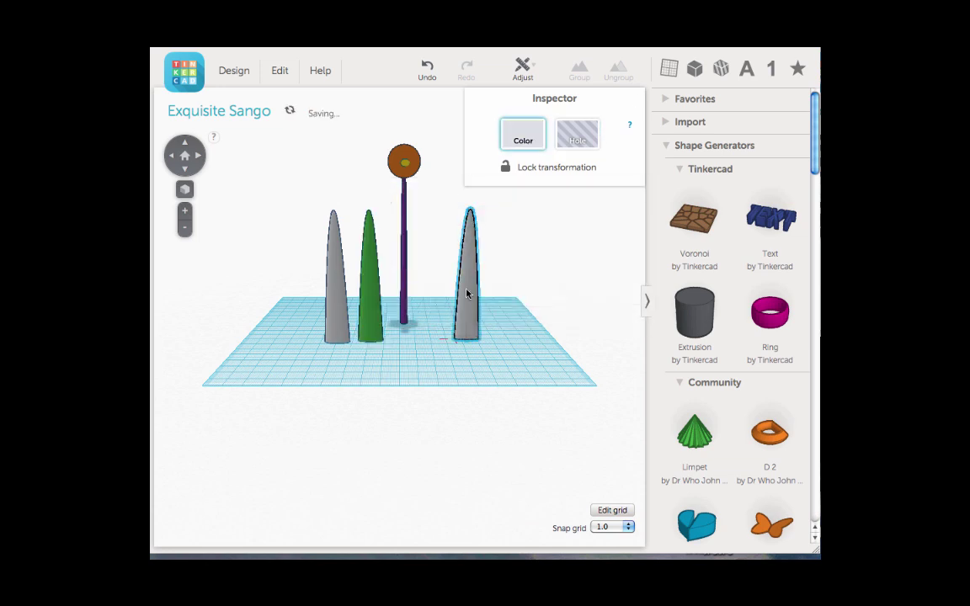
{"action": "left_click", "coordinate": [523, 135]}
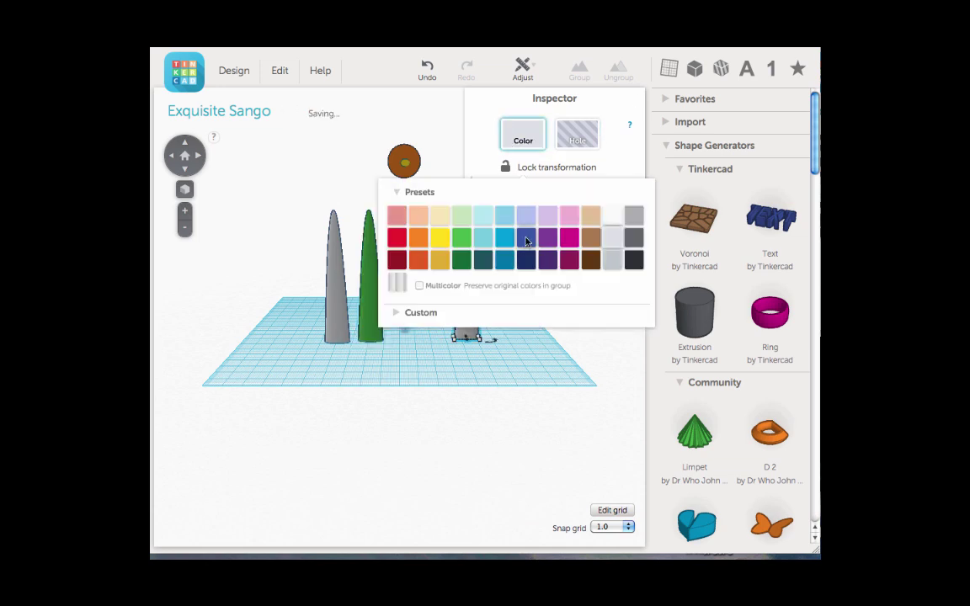
{"action": "left_click", "coordinate": [526, 242]}
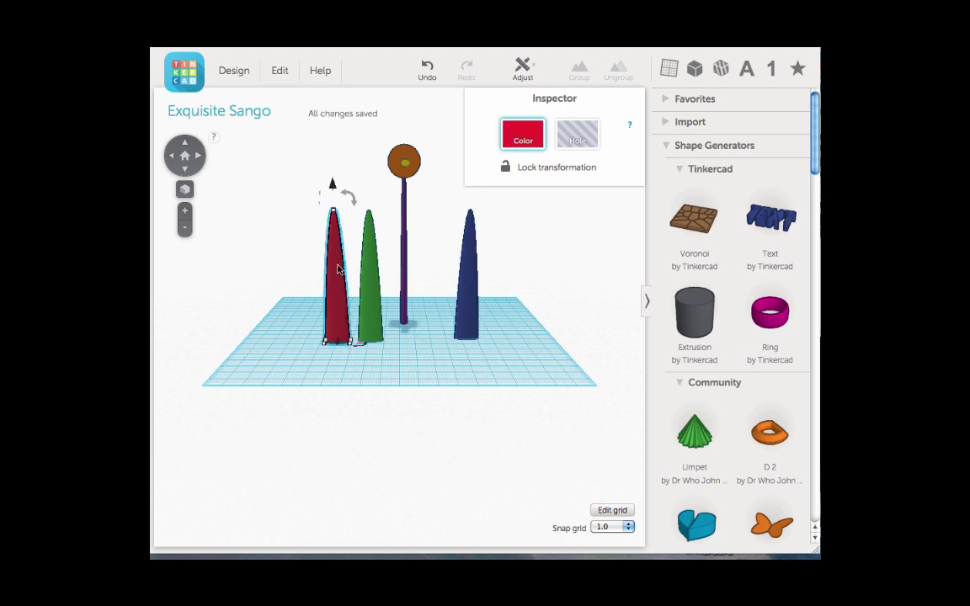
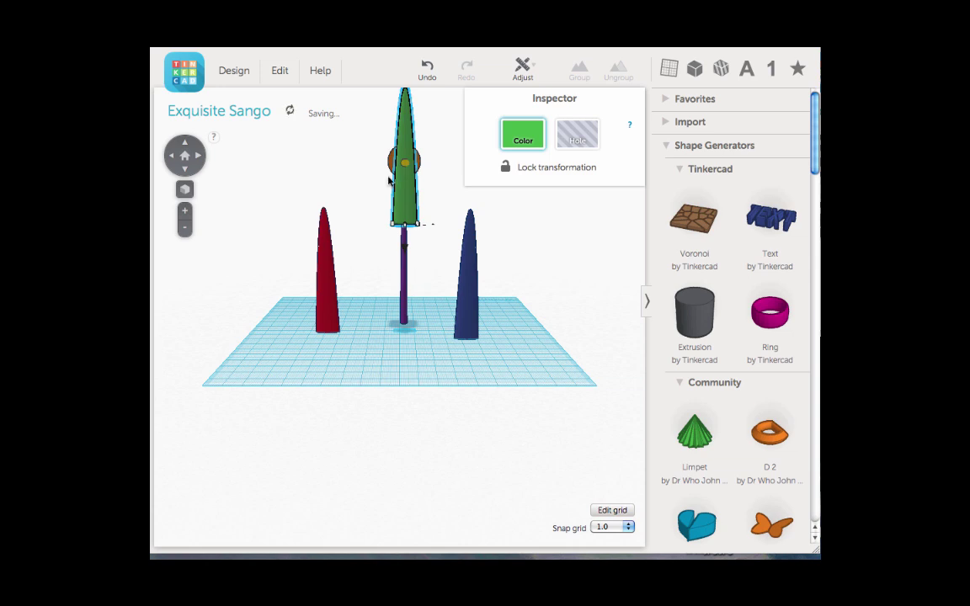
Raise the green blade until its base overlaps the yellow rod and it points straight up above the tower
{"action": "left_click", "coordinate": [184, 227]}
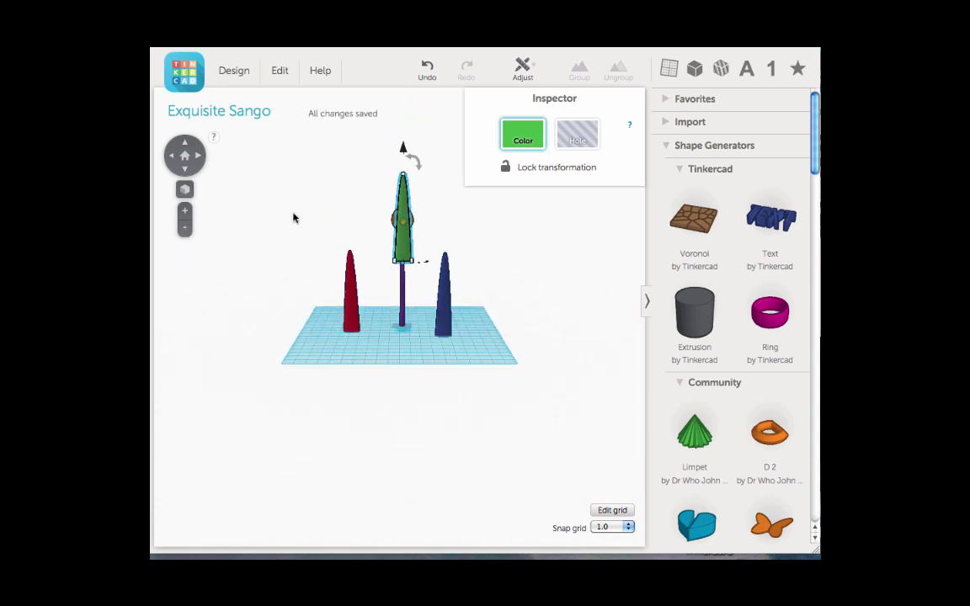
{"action": "left_click", "coordinate": [401, 196]}
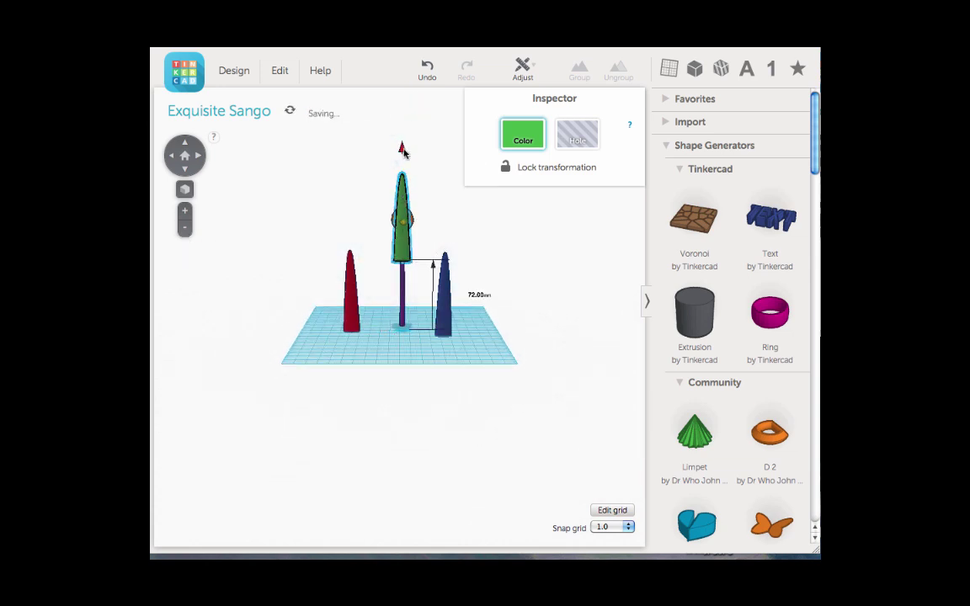
{"action": "left_click_drag", "start_coordinate": [403, 150], "coordinate": [401, 117]}
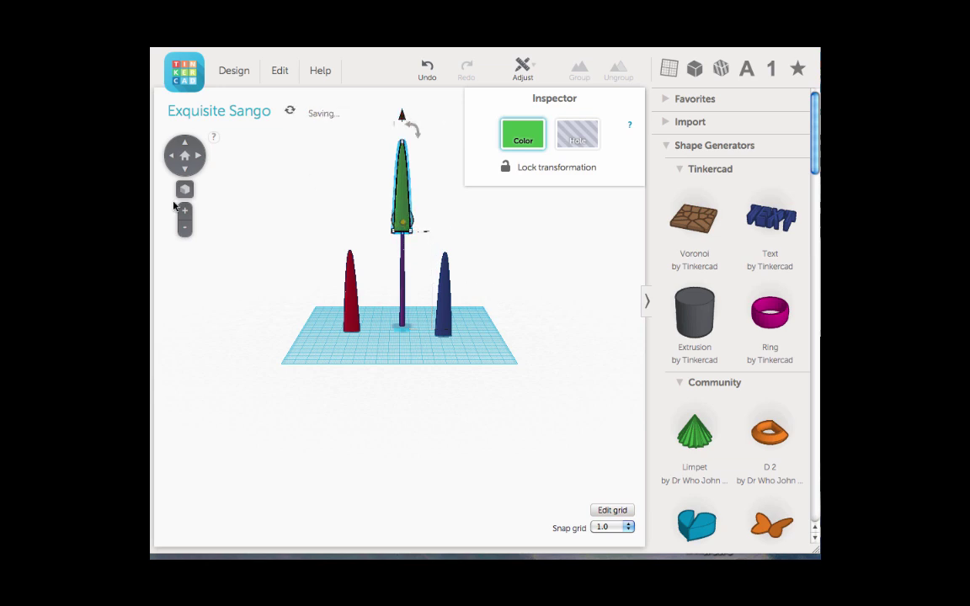
Move the blue blade about 40 mm across the workplane toward the tower
{"action": "left_click", "coordinate": [198, 163]}
{"action": "left_click", "coordinate": [199, 164]}
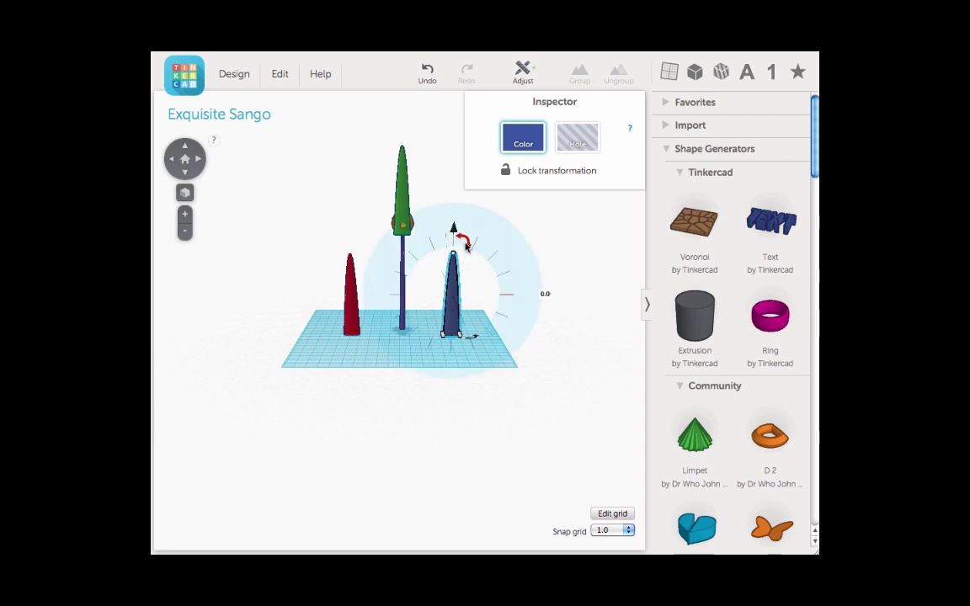
{"action": "left_click_drag", "start_coordinate": [450, 296], "coordinate": [416, 299]}
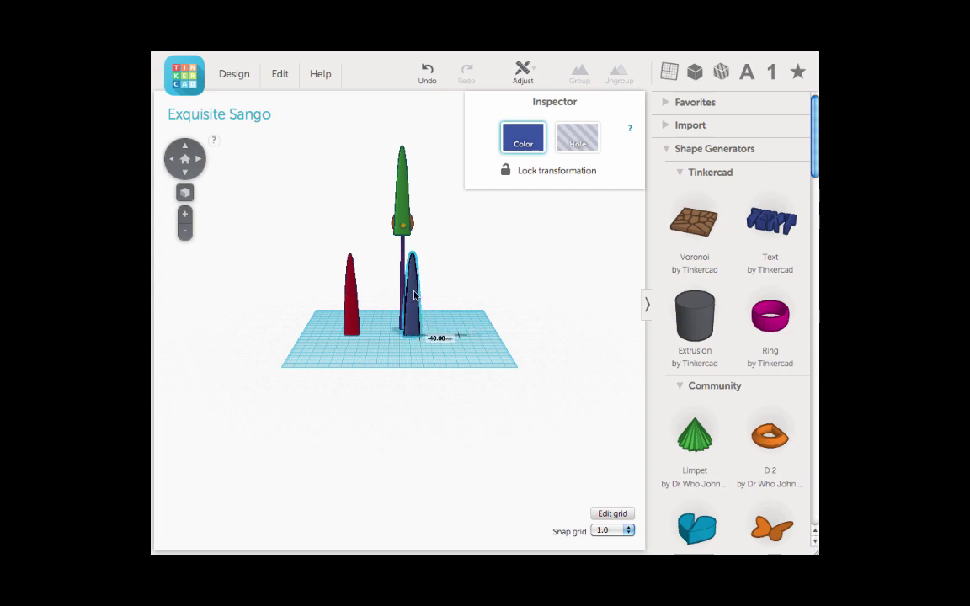
Raise the blue blade level with the green blade and rotate it clockwise so its tip points sideways, slightly upward
{"action": "left_click", "coordinate": [193, 165]}
{"action": "left_click", "coordinate": [173, 163]}
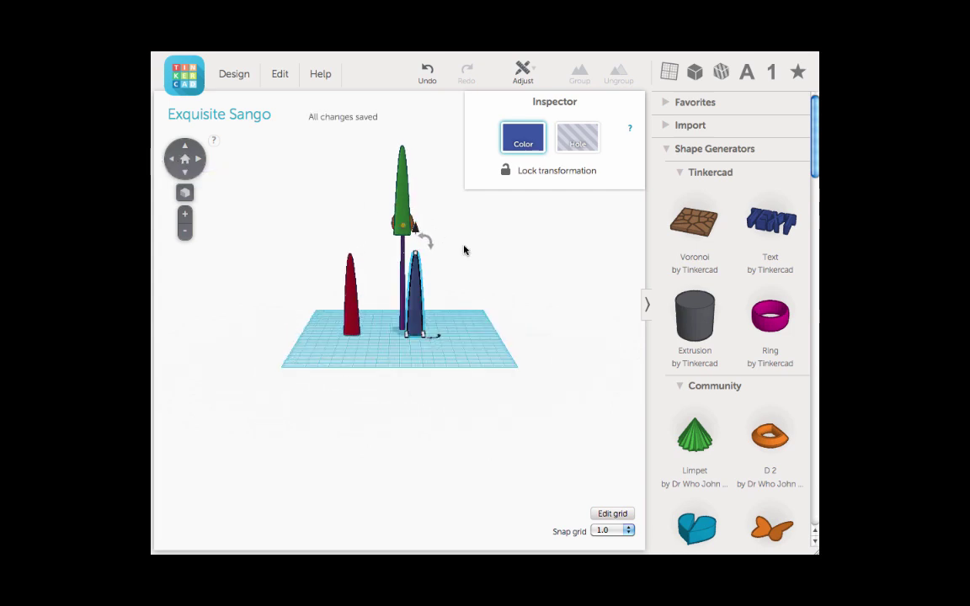
{"action": "left_click_drag", "start_coordinate": [416, 225], "coordinate": [434, 126]}
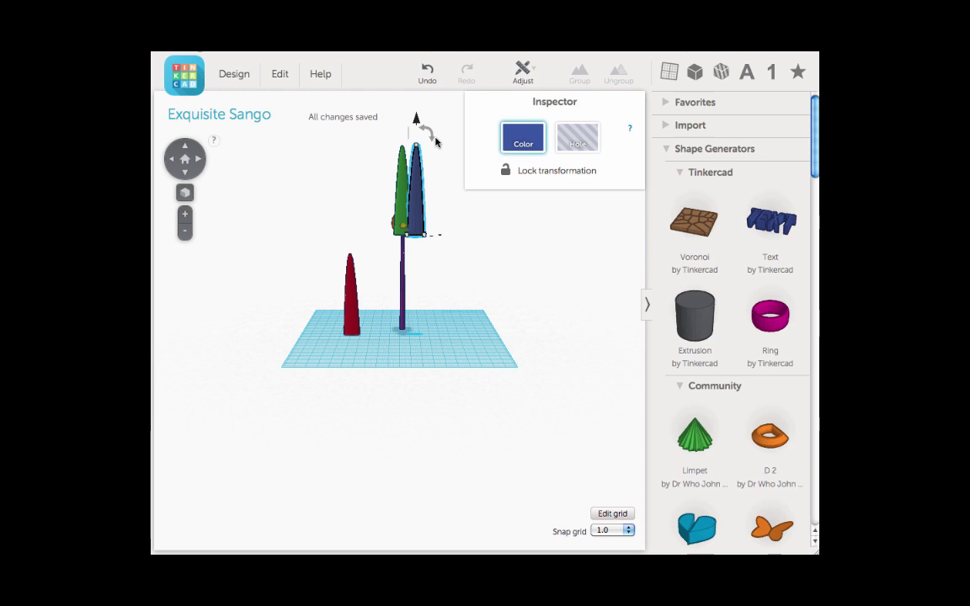
{"action": "left_click_drag", "start_coordinate": [436, 141], "coordinate": [484, 184]}
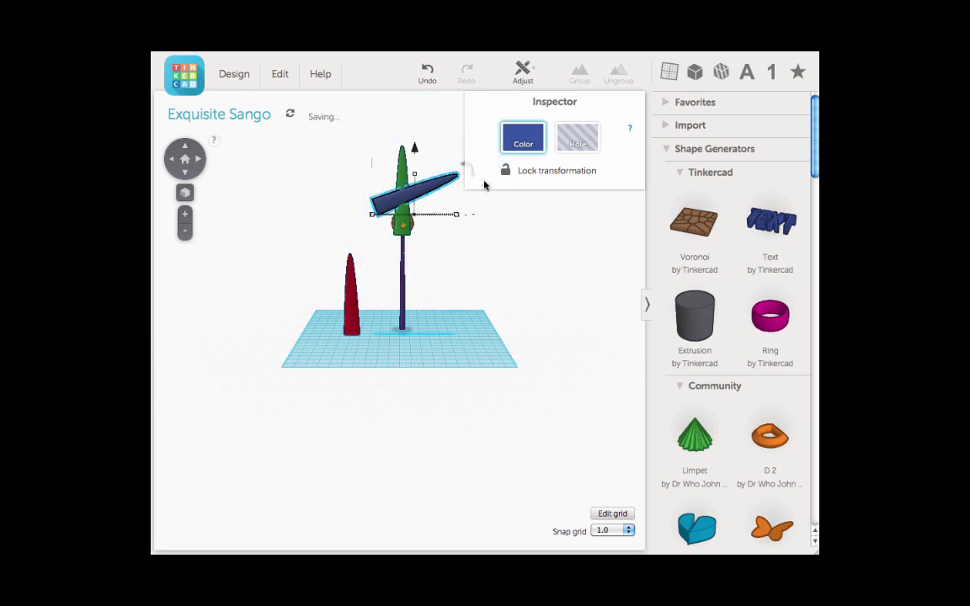
Move the blue blade sideways and lower it until its wide base meets the yellow rod in the front view
{"action": "left_click", "coordinate": [200, 160]}
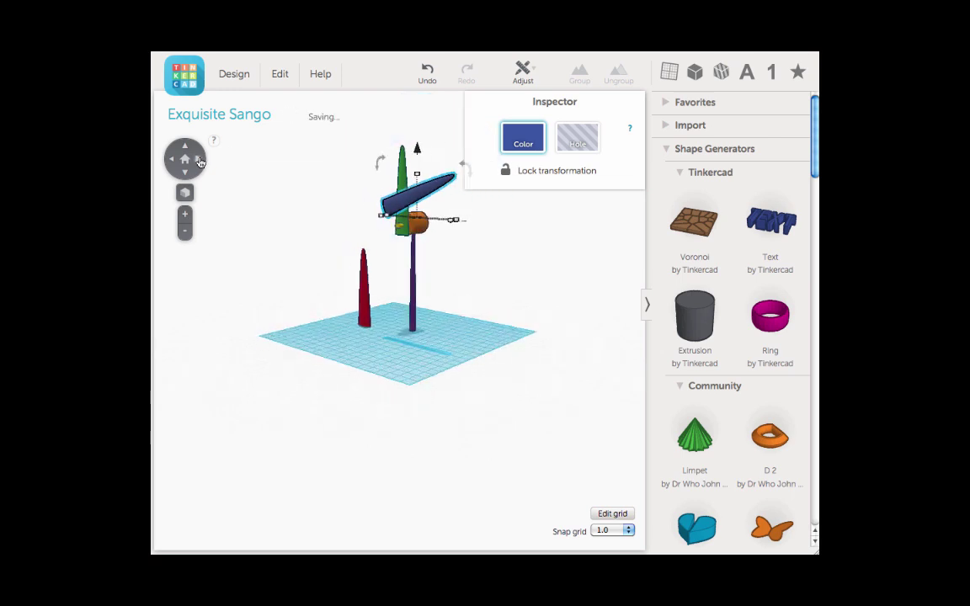
{"action": "left_click", "coordinate": [199, 160]}
{"action": "left_click_drag", "start_coordinate": [379, 204], "coordinate": [391, 207]}
{"action": "left_click", "coordinate": [172, 164]}
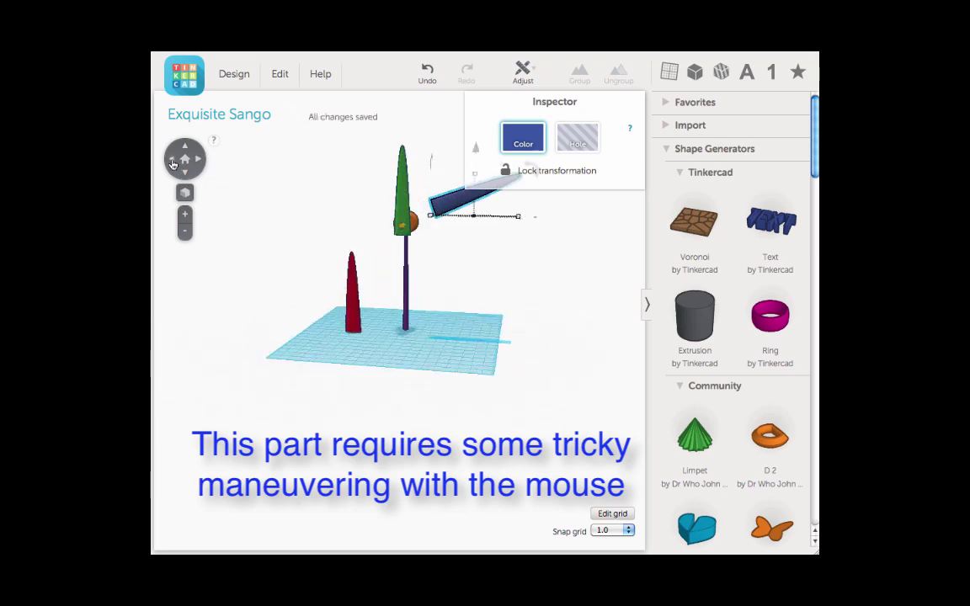
{"action": "left_click_drag", "start_coordinate": [474, 197], "coordinate": [430, 195]}
{"action": "left_click_drag", "start_coordinate": [444, 152], "coordinate": [444, 174]}
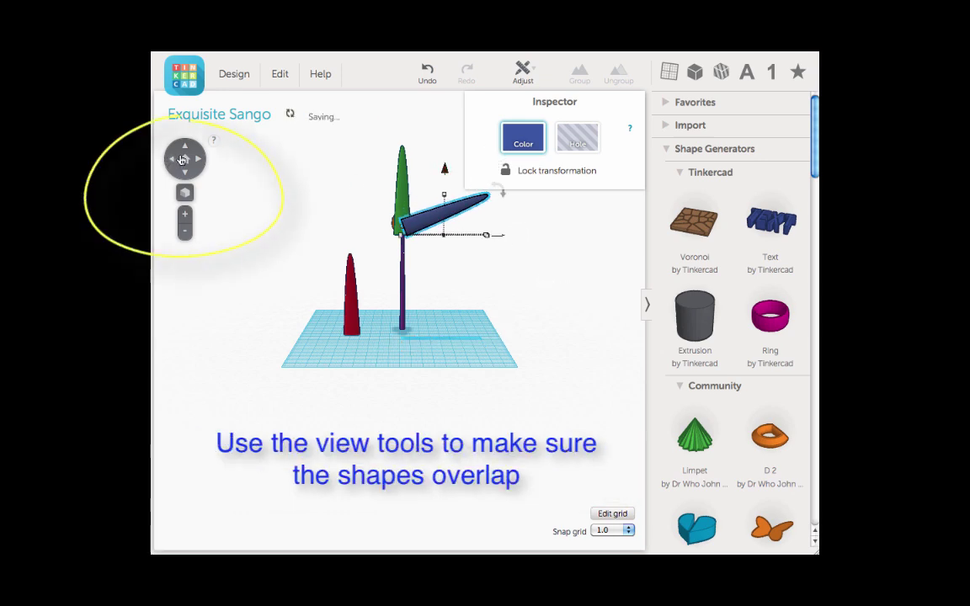
Shift the blue blade back toward the orange cylinder so that it overlaps the yellow rod in line with the green blade
{"action": "left_click", "coordinate": [197, 161]}
{"action": "left_click", "coordinate": [197, 162]}
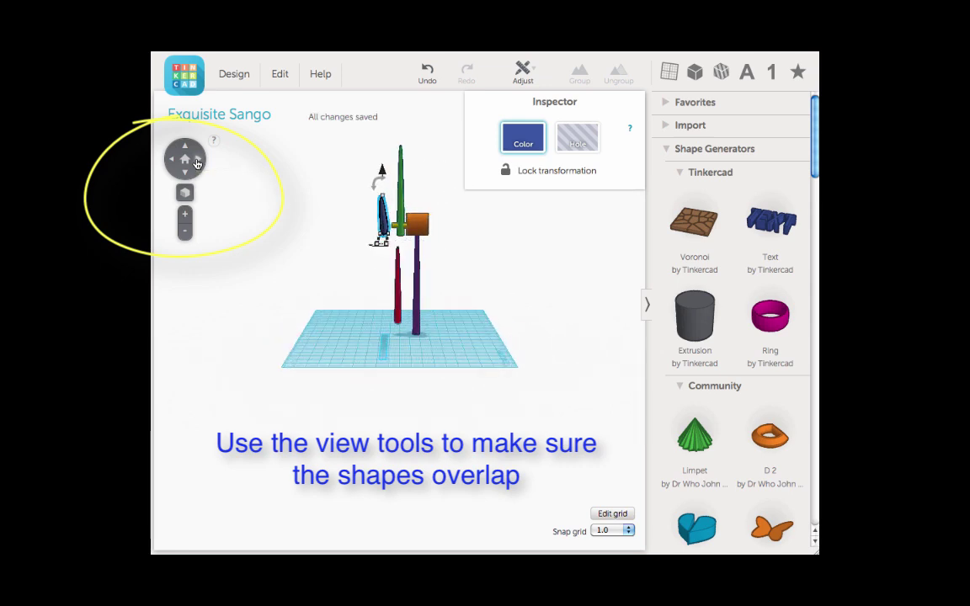
{"action": "left_click", "coordinate": [383, 224]}
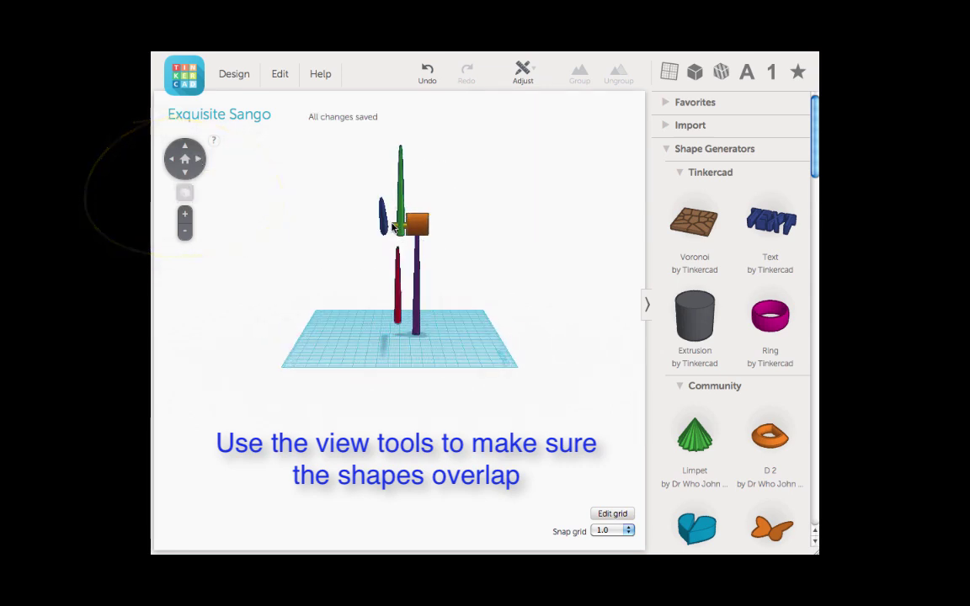
{"action": "left_click", "coordinate": [383, 225]}
{"action": "left_click_drag", "start_coordinate": [390, 225], "coordinate": [400, 225]}
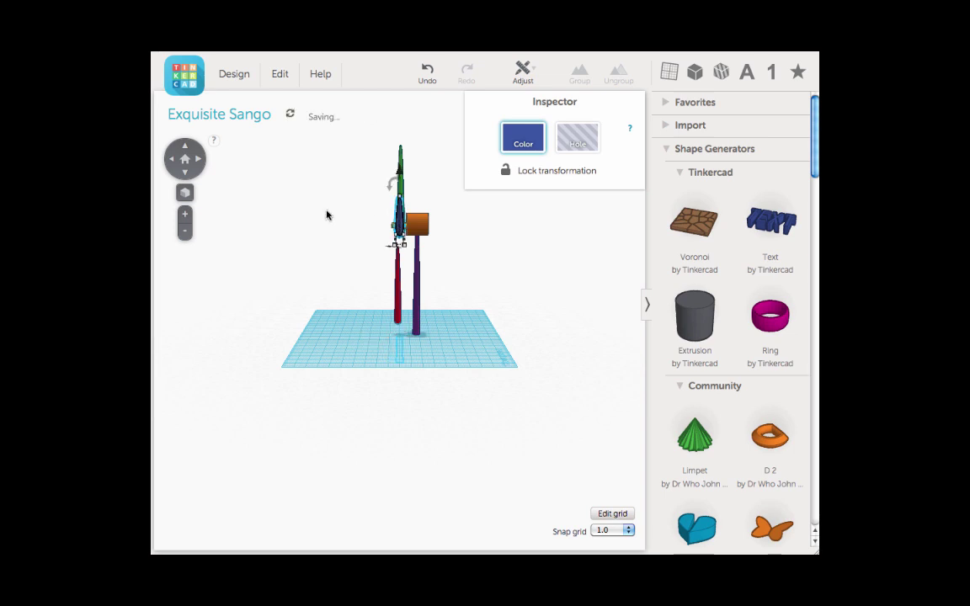
Examine the windmill from the front and both sides to check that the blue blade overlaps the rod and green blade
{"action": "left_click", "coordinate": [170, 160]}
{"action": "left_click", "coordinate": [170, 160]}
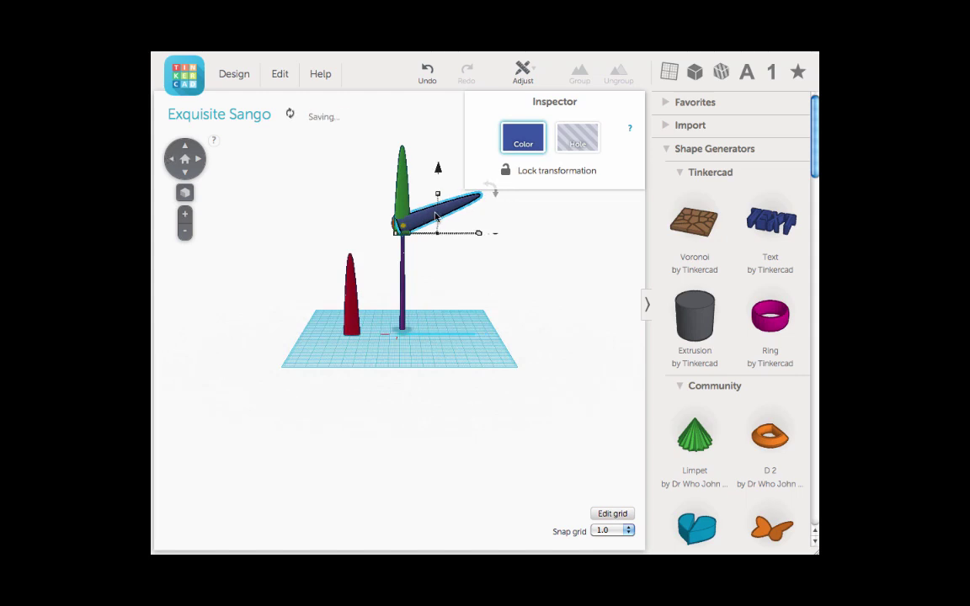
{"action": "left_click", "coordinate": [171, 165]}
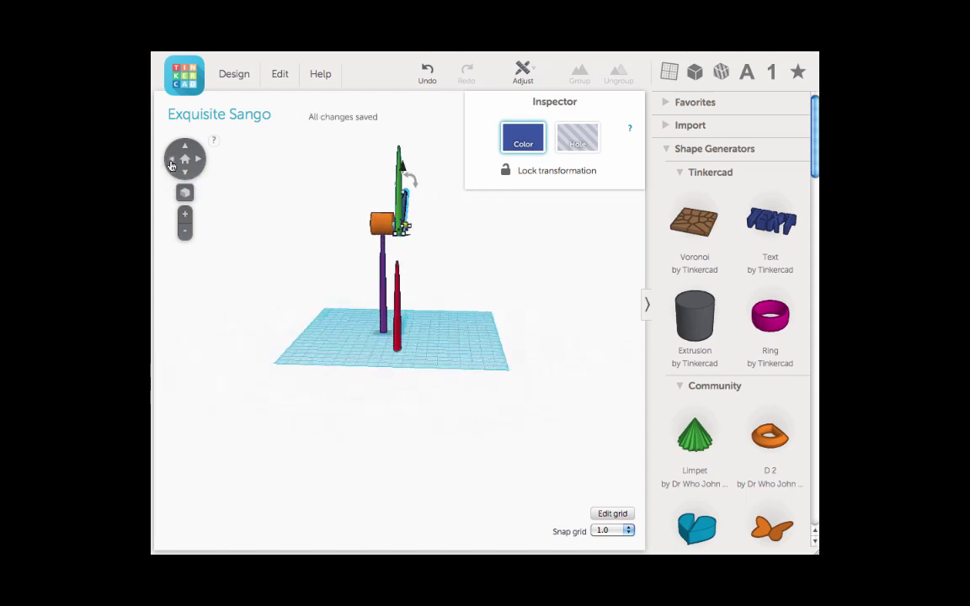
{"action": "left_click", "coordinate": [201, 162]}
{"action": "left_click", "coordinate": [200, 162]}
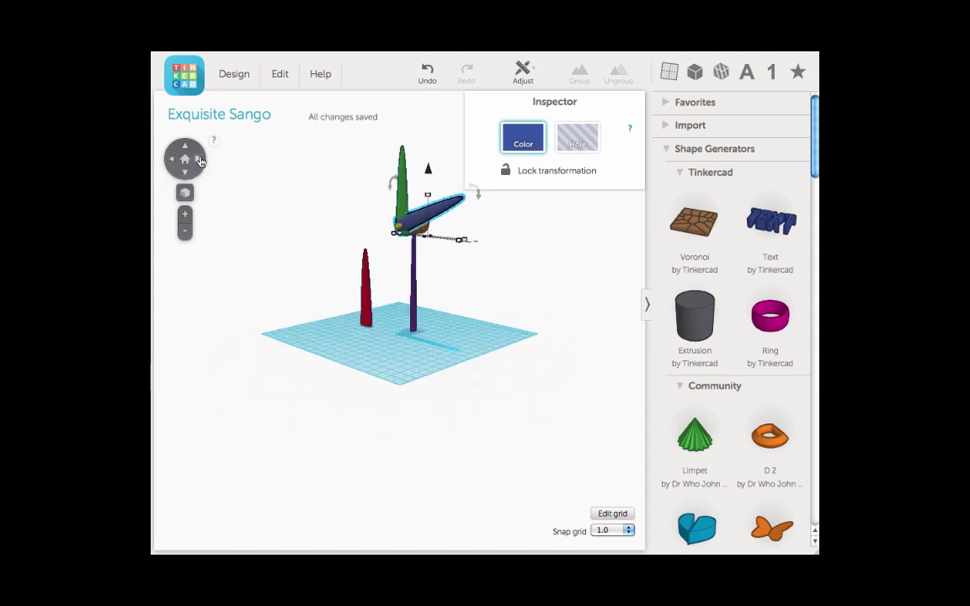
{"action": "left_click", "coordinate": [175, 163]}
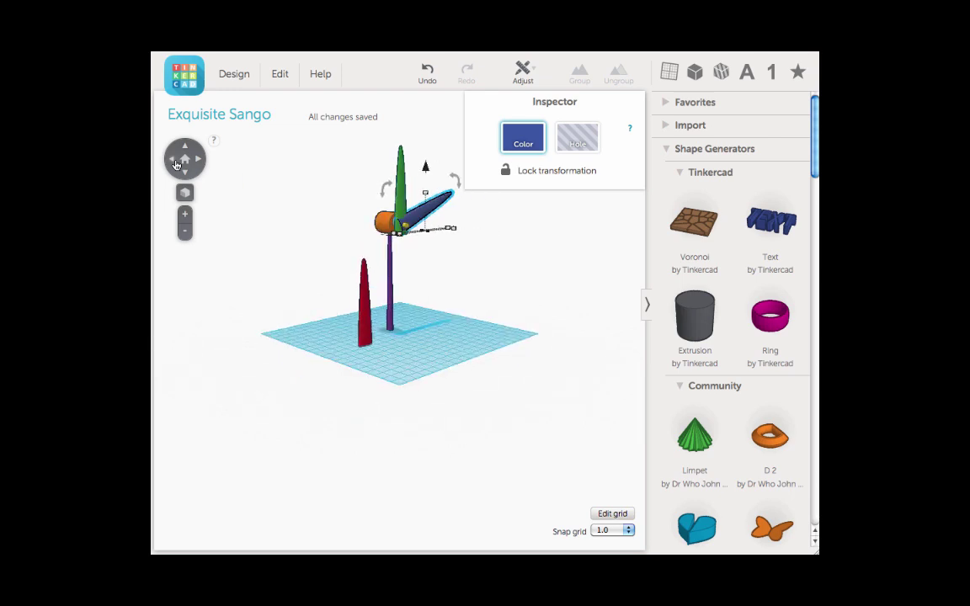
{"action": "left_click", "coordinate": [170, 161]}
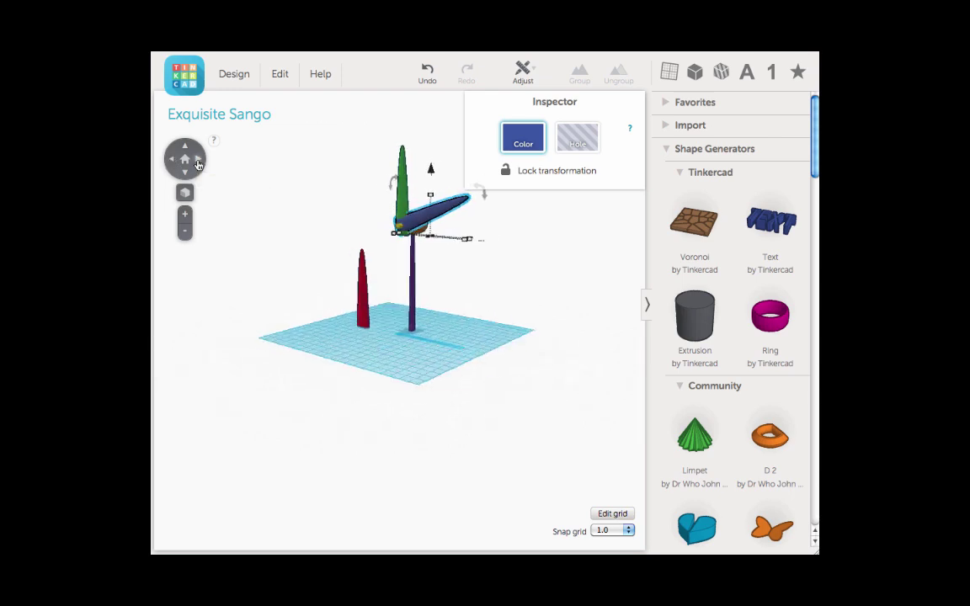
{"action": "left_click", "coordinate": [184, 159]}
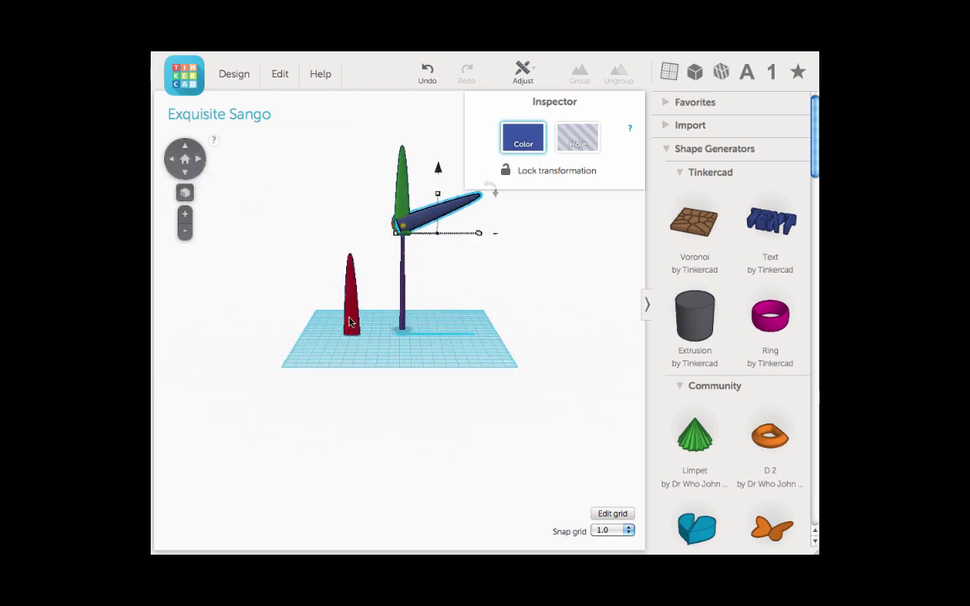
Move the red blade to the tower, raise and rotate it to slope downward opposite the blue blade, with its base at the rod
{"action": "left_click_drag", "start_coordinate": [350, 322], "coordinate": [401, 319]}
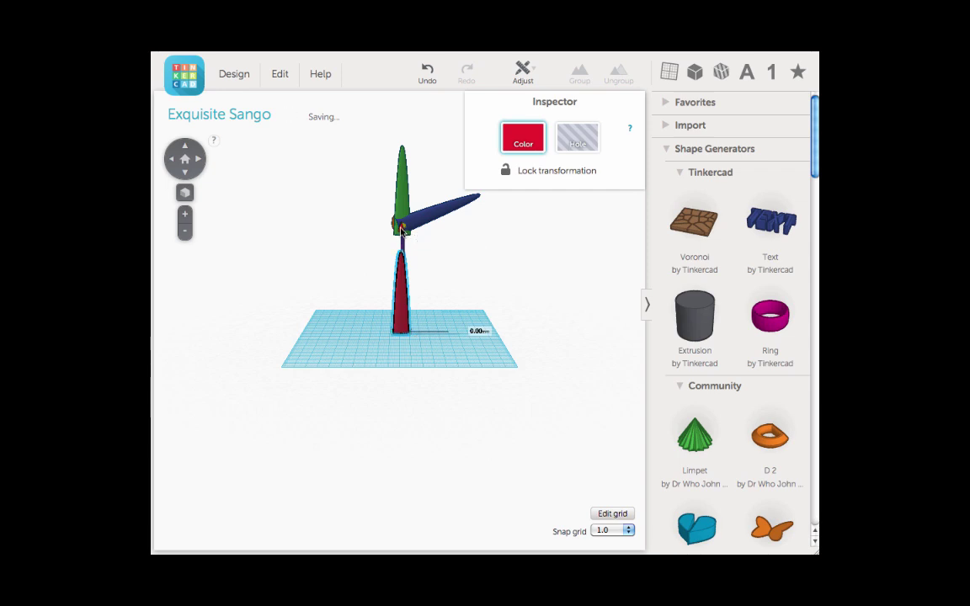
{"action": "left_click_drag", "start_coordinate": [402, 227], "coordinate": [321, 223]}
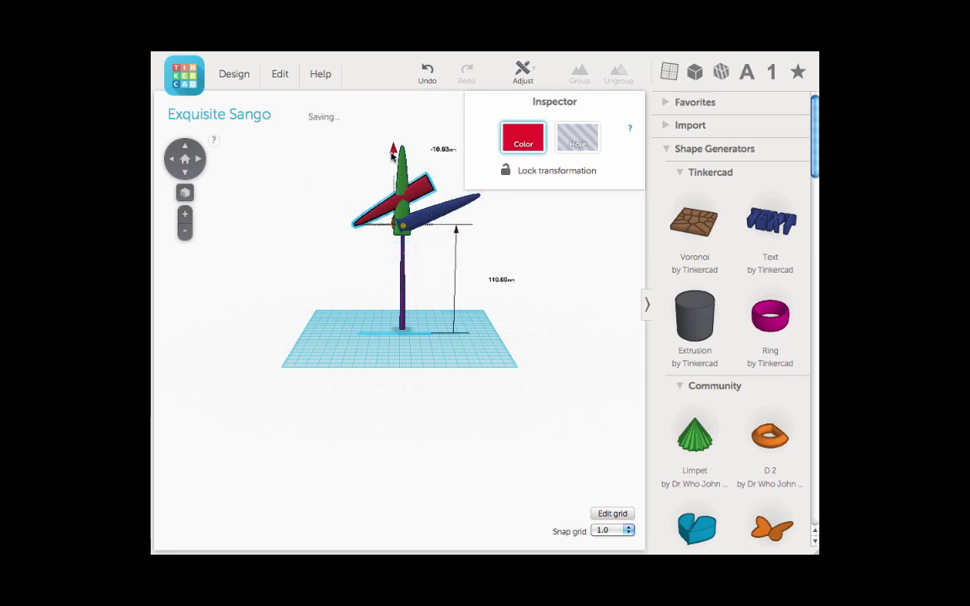
{"action": "left_click_drag", "start_coordinate": [391, 154], "coordinate": [374, 194]}
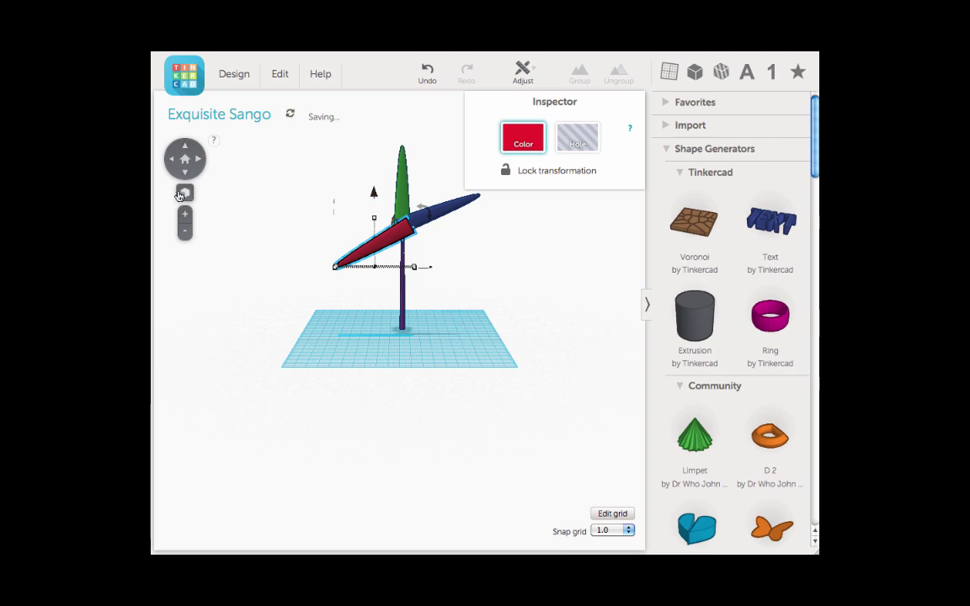
Shift the red blade back in depth so it overlaps the yellow rod in line with the green and blue blades
{"action": "left_click", "coordinate": [201, 164]}
{"action": "left_click", "coordinate": [202, 165]}
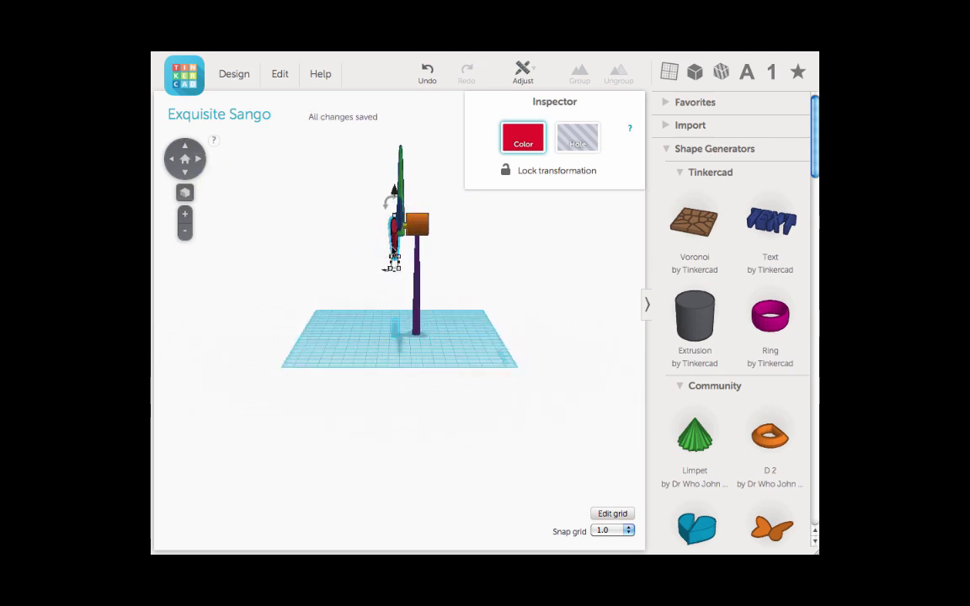
{"action": "left_click_drag", "start_coordinate": [394, 244], "coordinate": [400, 251]}
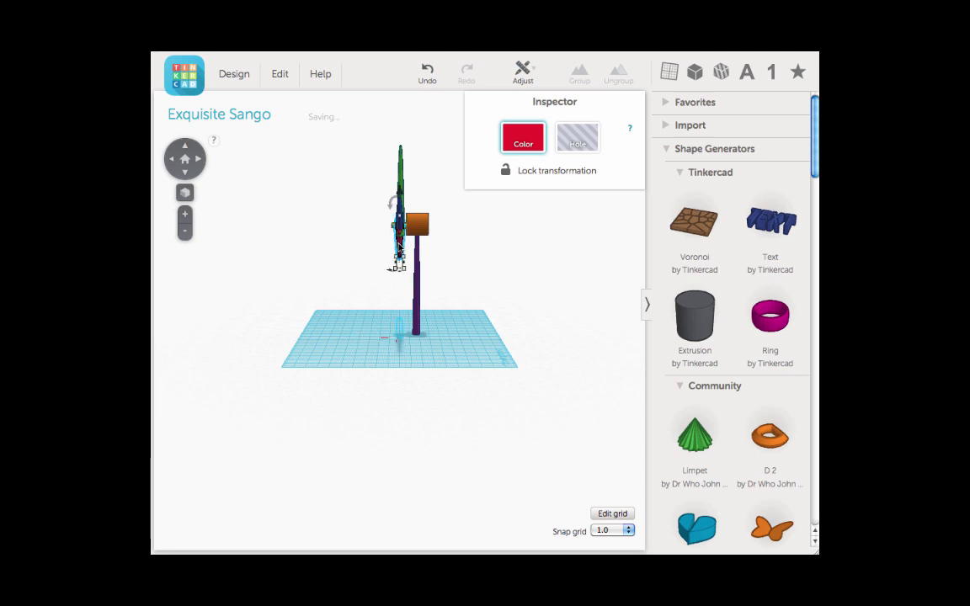
{"action": "left_click", "coordinate": [175, 160]}
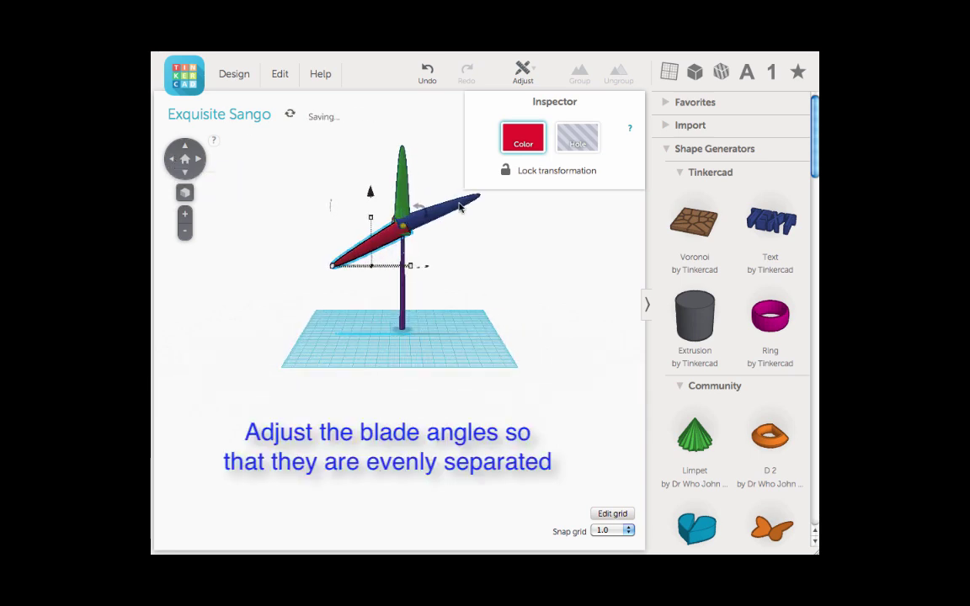
Rotate the blue blade clockwise to slope downward, mirroring the red blade, and lower it to about 79 mm above the workplane
{"action": "left_click", "coordinate": [421, 202]}
{"action": "left_click_drag", "start_coordinate": [497, 196], "coordinate": [486, 246]}
{"action": "left_click_drag", "start_coordinate": [418, 202], "coordinate": [423, 209]}
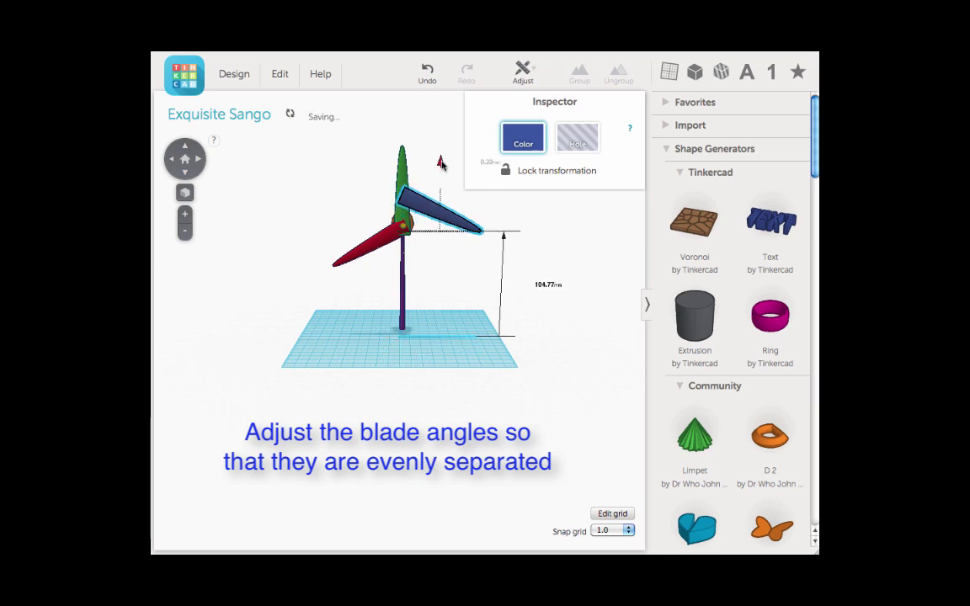
{"action": "left_click_drag", "start_coordinate": [439, 170], "coordinate": [440, 193]}
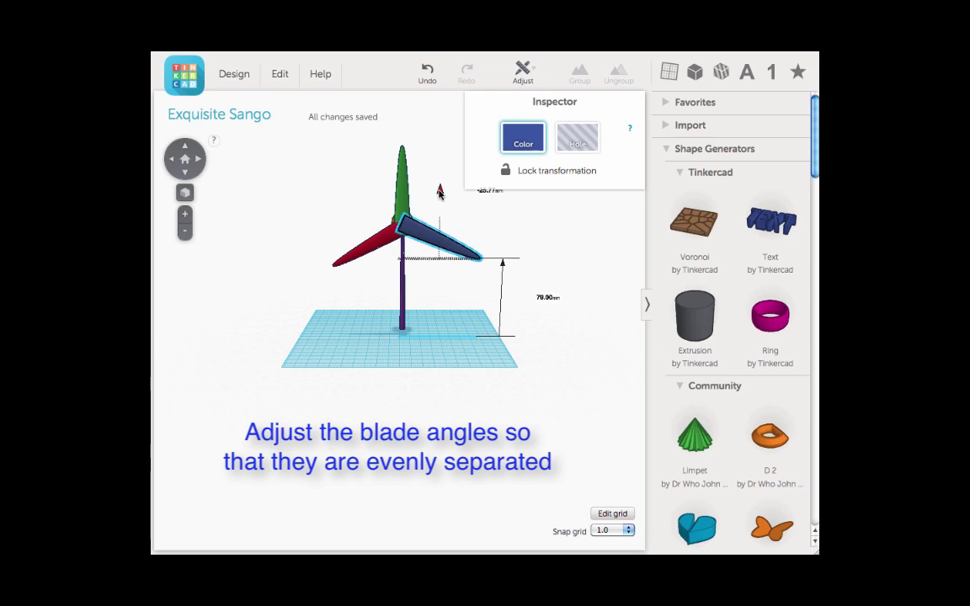
{"action": "left_click_drag", "start_coordinate": [440, 193], "coordinate": [440, 191]}
Align the blue blade in depth with the other two blades and slide it sideways until its base covers the yellow rod
{"action": "left_click", "coordinate": [198, 159]}
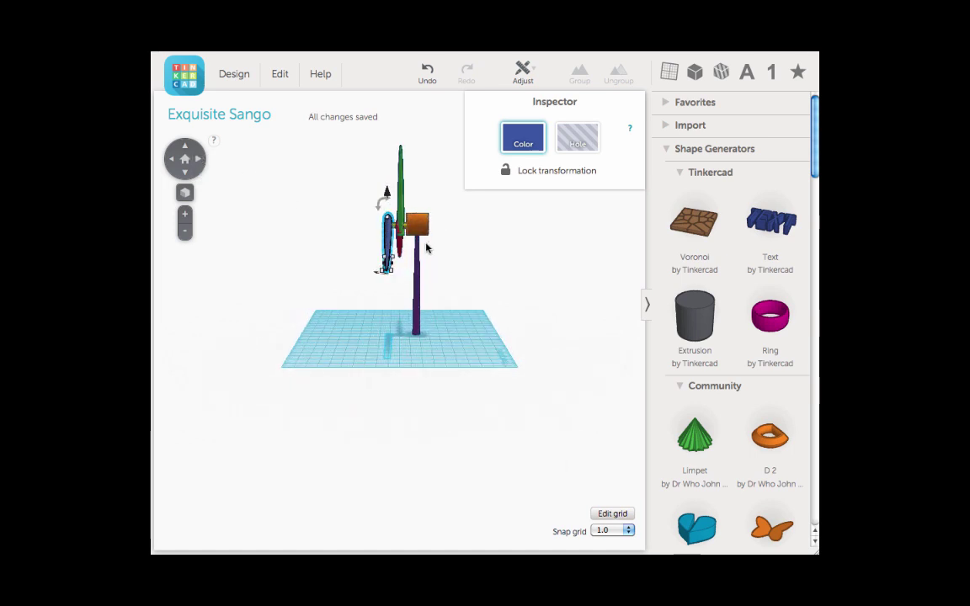
{"action": "left_click_drag", "start_coordinate": [389, 236], "coordinate": [401, 239]}
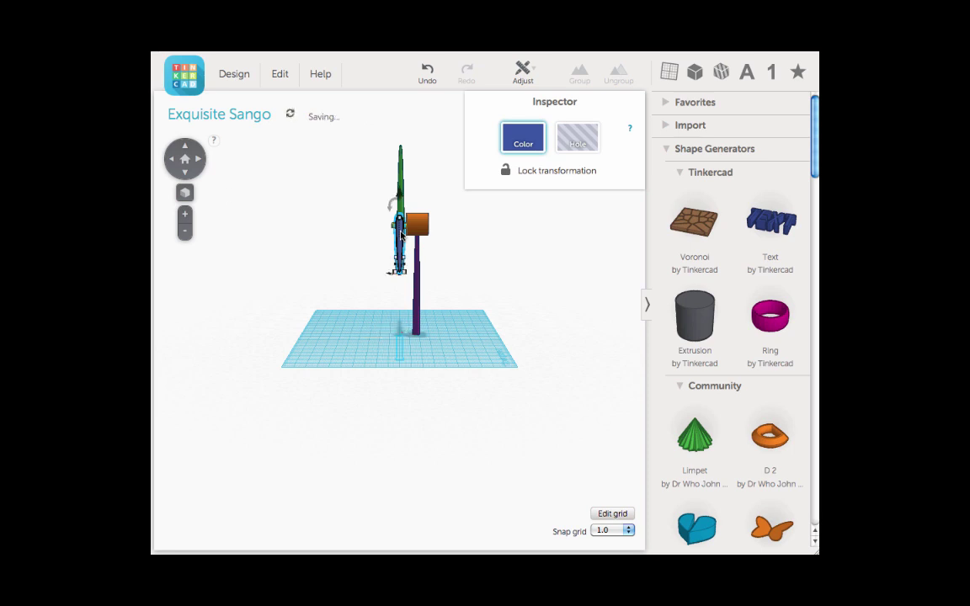
{"action": "left_click", "coordinate": [173, 161]}
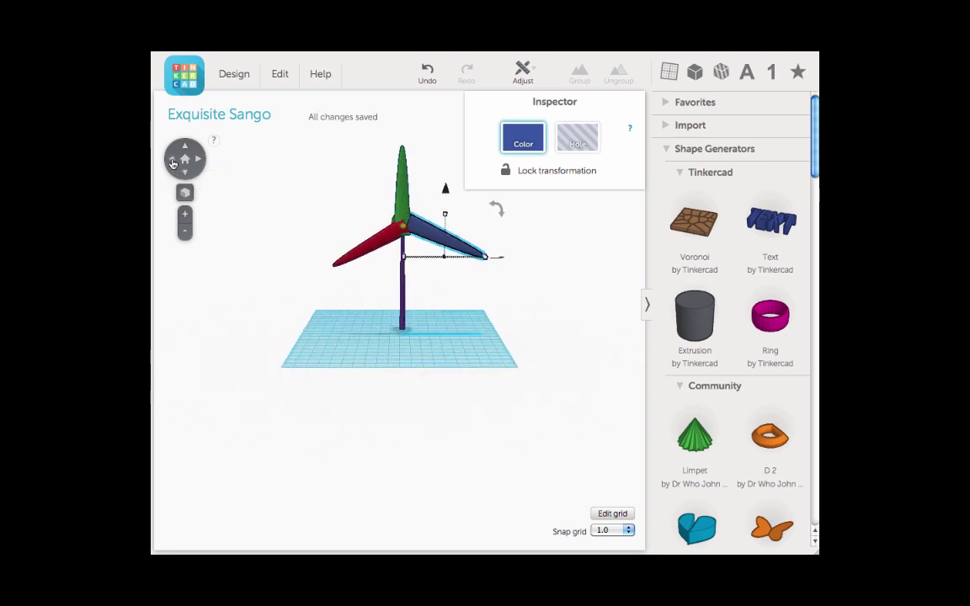
{"action": "left_click_drag", "start_coordinate": [432, 230], "coordinate": [409, 237]}
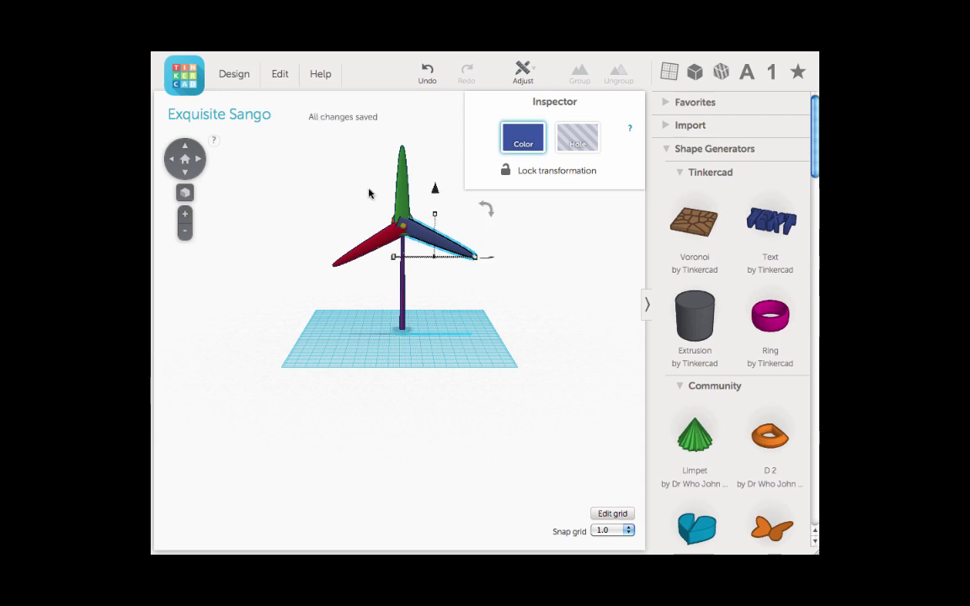
Examine the windmill from all sides to check that the three blades line up and overlap on the rod
{"action": "left_click", "coordinate": [171, 159]}
{"action": "left_click", "coordinate": [171, 159]}
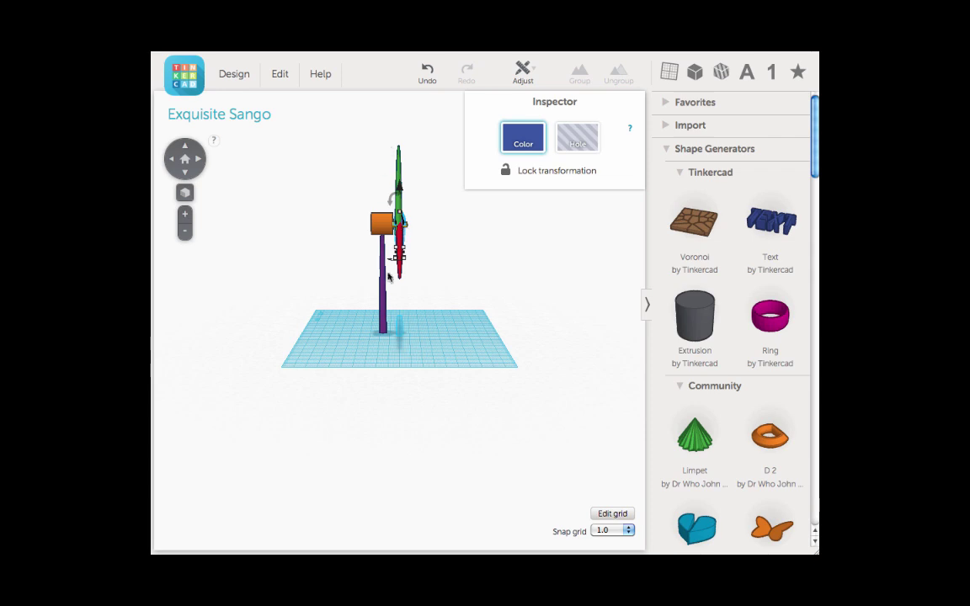
{"action": "left_click", "coordinate": [174, 160]}
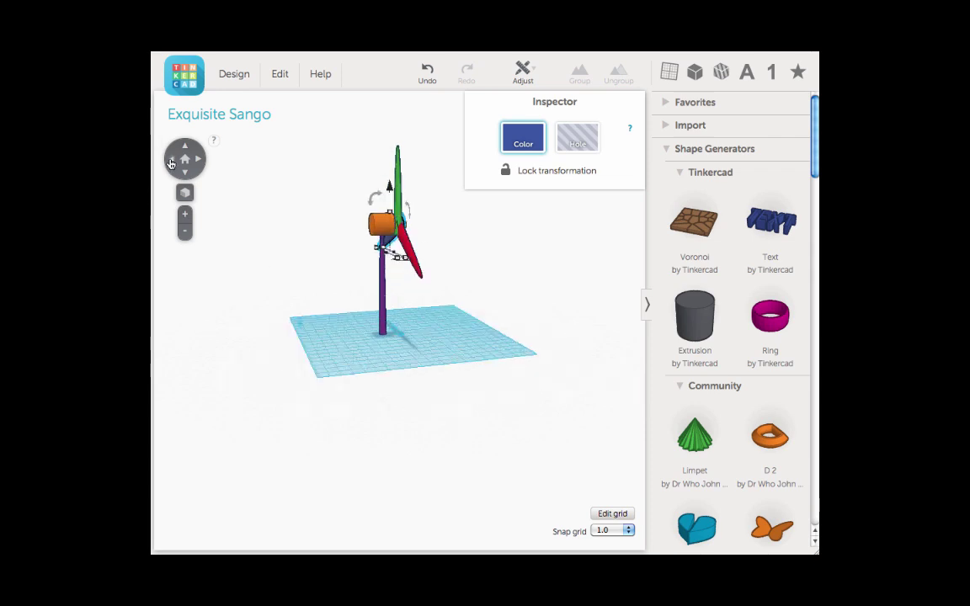
{"action": "left_click", "coordinate": [171, 162]}
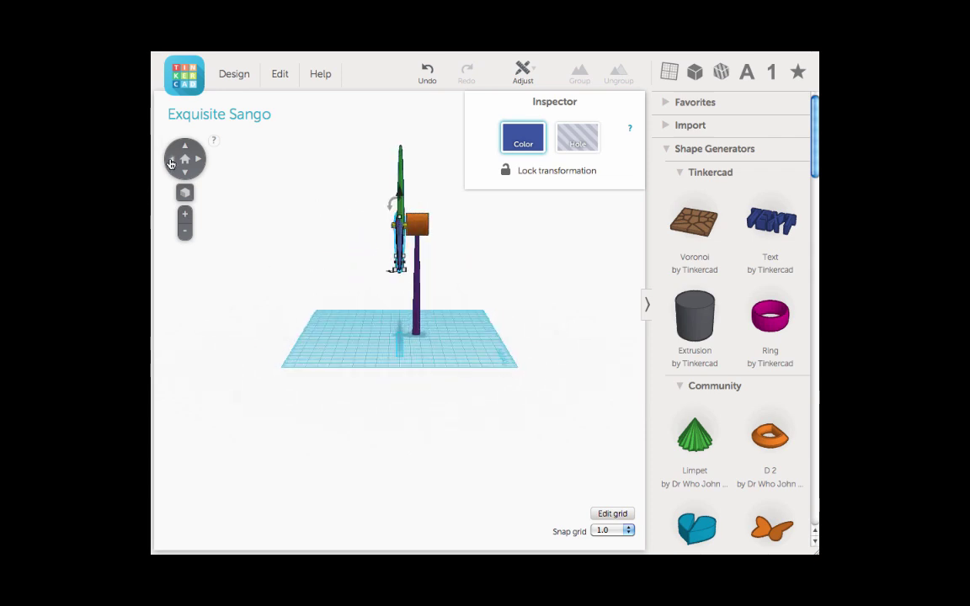
{"action": "left_click", "coordinate": [171, 162]}
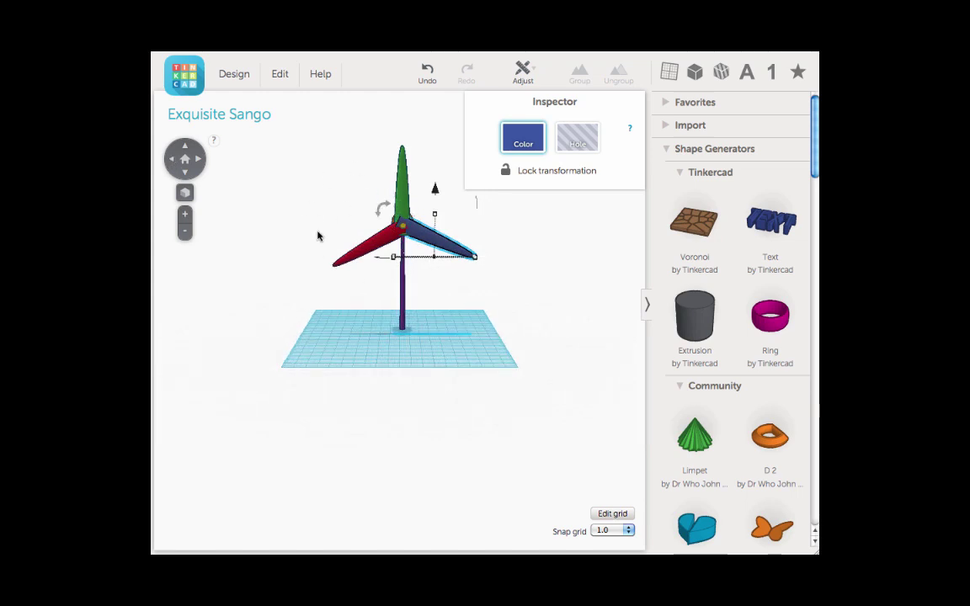
{"action": "left_click", "coordinate": [200, 161]}
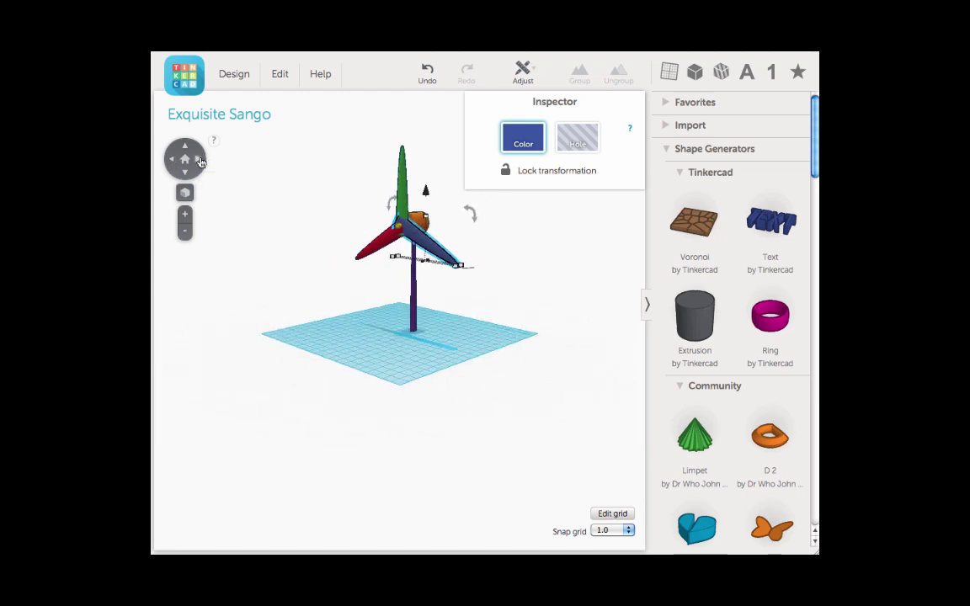
{"action": "left_click", "coordinate": [174, 162]}
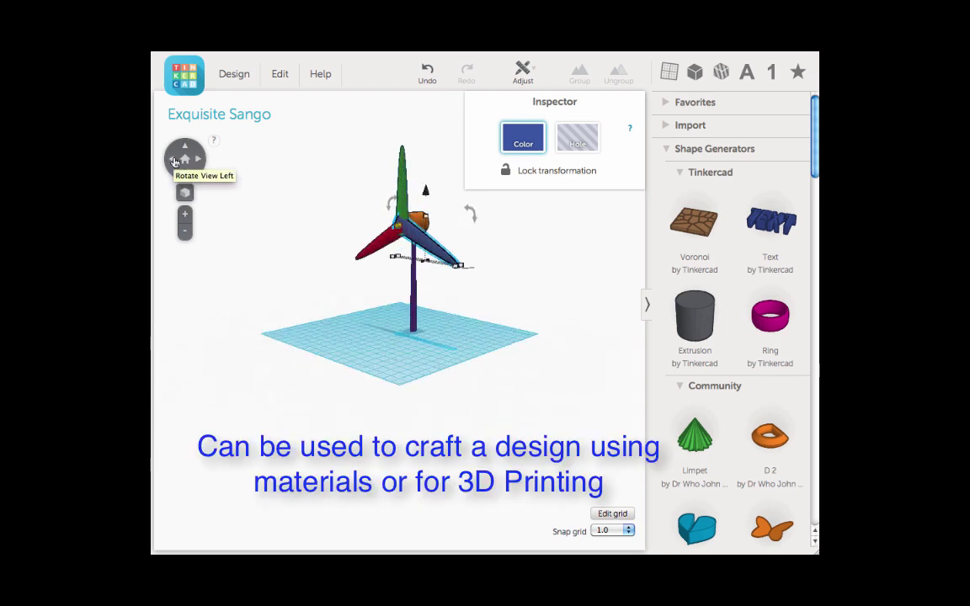
{"action": "left_click", "coordinate": [174, 163]}
{"action": "left_click", "coordinate": [174, 162]}
{"action": "left_click", "coordinate": [175, 163]}
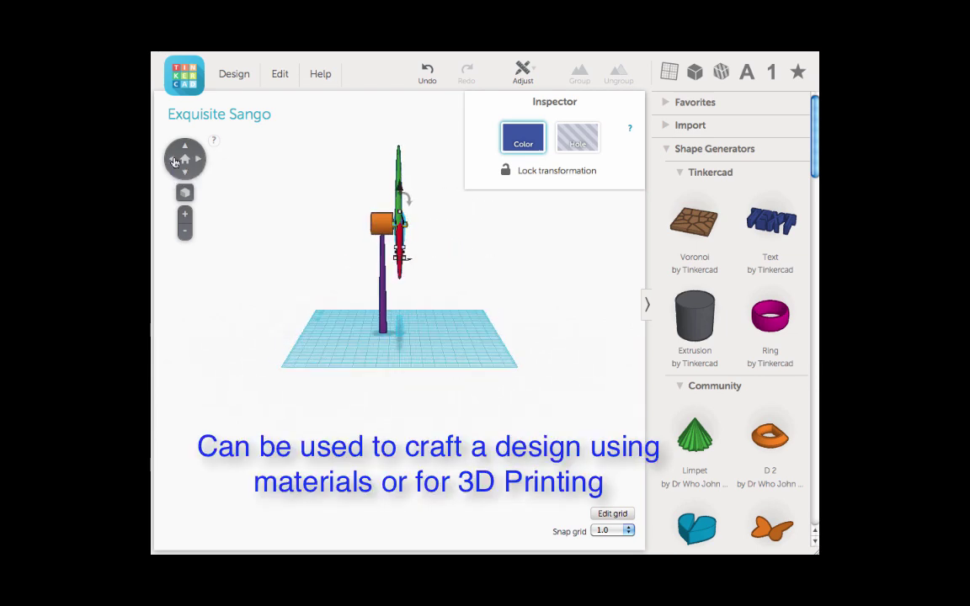
{"action": "left_click", "coordinate": [200, 161]}
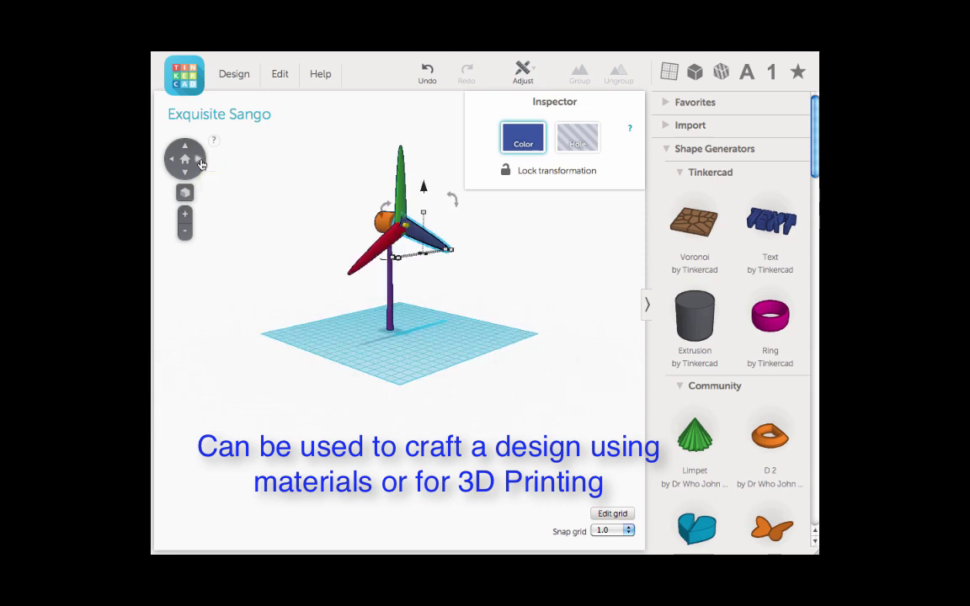
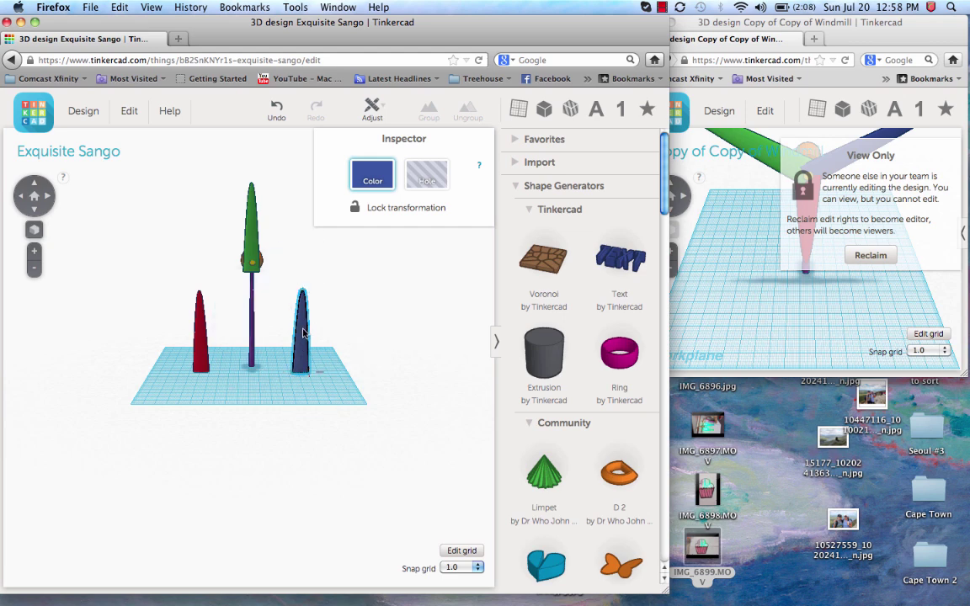
Move the blue blade sideways next to the tower and align it in depth with the red and green blades
{"action": "left_click_drag", "start_coordinate": [304, 337], "coordinate": [263, 332]}
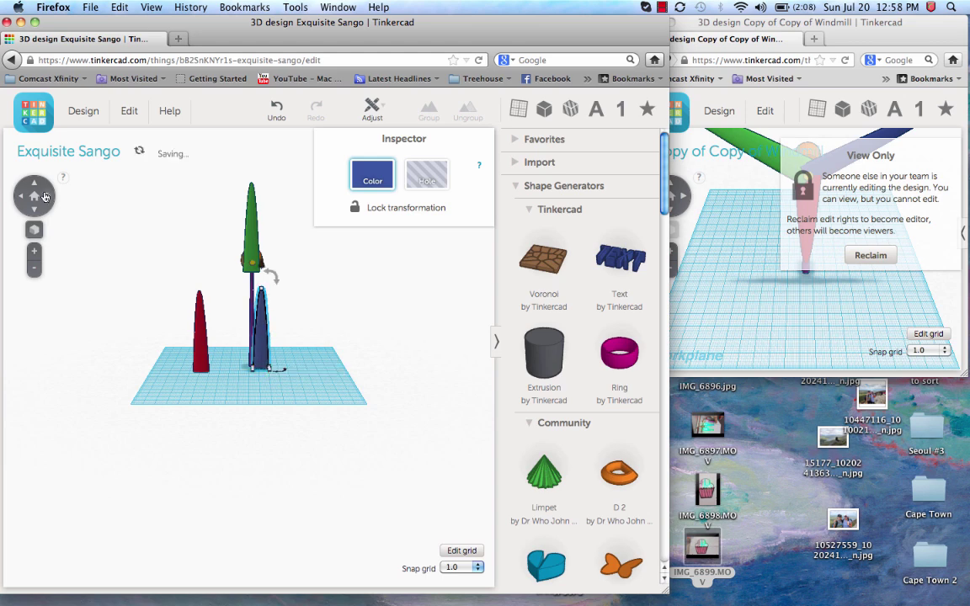
{"action": "left_click", "coordinate": [46, 196]}
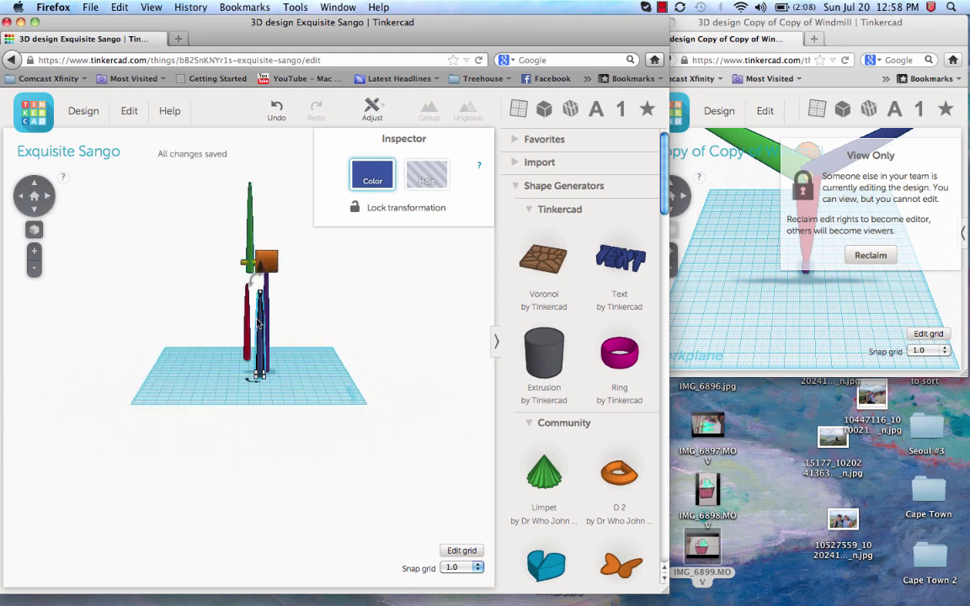
{"action": "left_click_drag", "start_coordinate": [261, 336], "coordinate": [245, 337]}
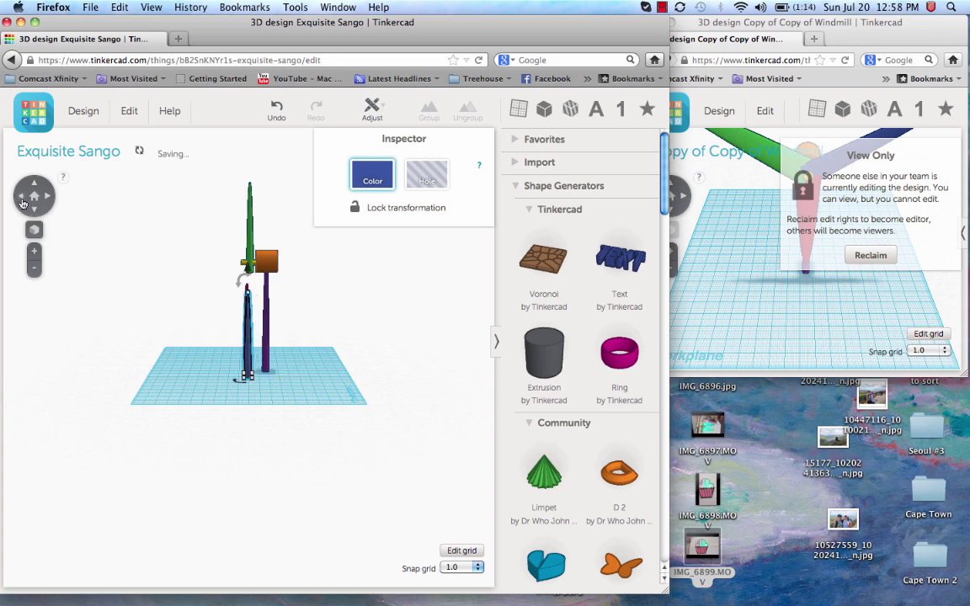
{"action": "left_click", "coordinate": [23, 203]}
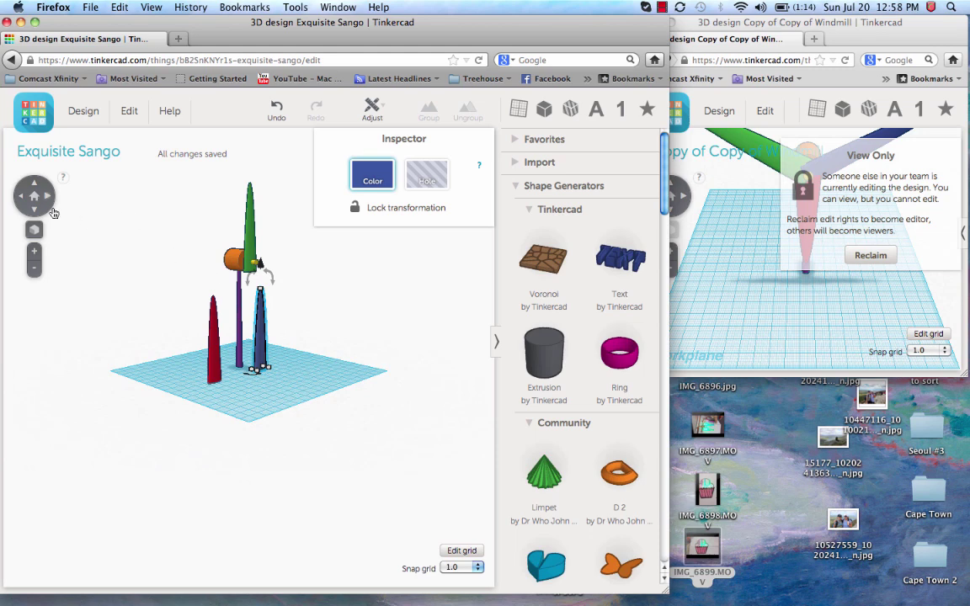
{"action": "left_click", "coordinate": [49, 202]}
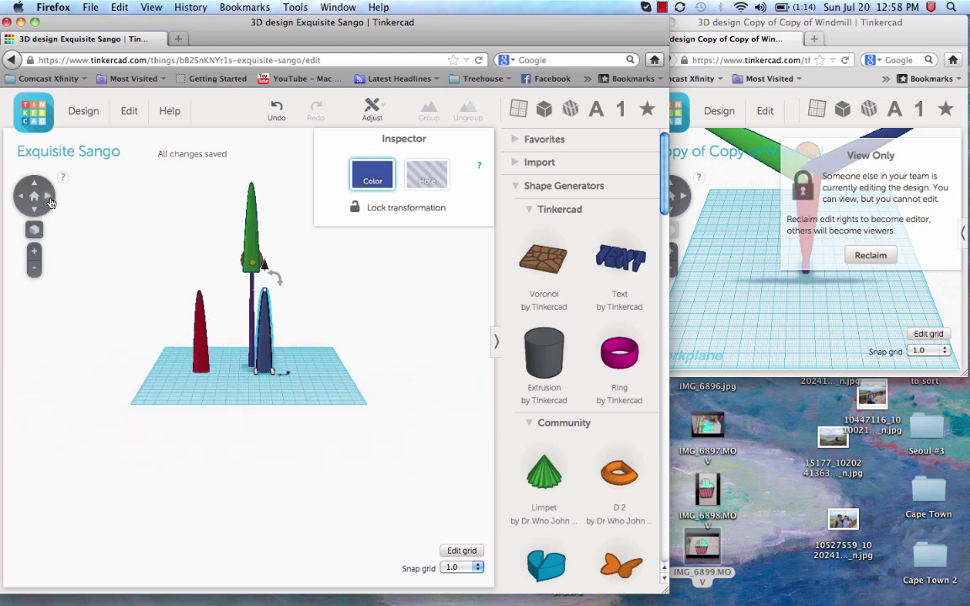
{"action": "left_click", "coordinate": [26, 200]}
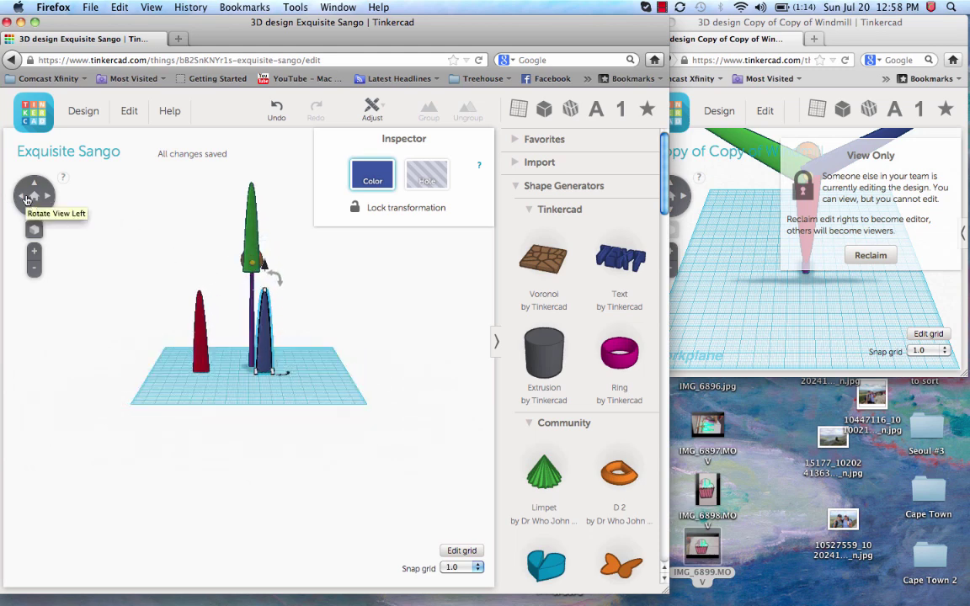
Raise the blue blade to the green blade's height and rotate it clockwise until it points sideways with a slight upward slope
{"action": "left_click_drag", "start_coordinate": [269, 251], "coordinate": [283, 162]}
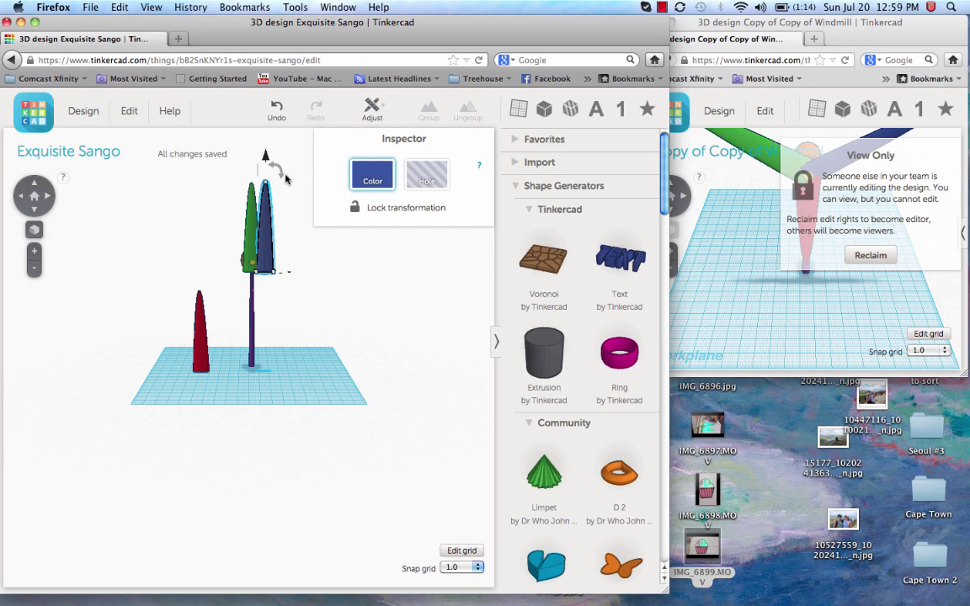
{"action": "left_click_drag", "start_coordinate": [283, 177], "coordinate": [318, 220]}
{"action": "left_click_drag", "start_coordinate": [256, 232], "coordinate": [283, 233]}
Slide the blue blade sideways and lower it so its wide base sits at the yellow rod beside the green blade
{"action": "left_click", "coordinate": [49, 196]}
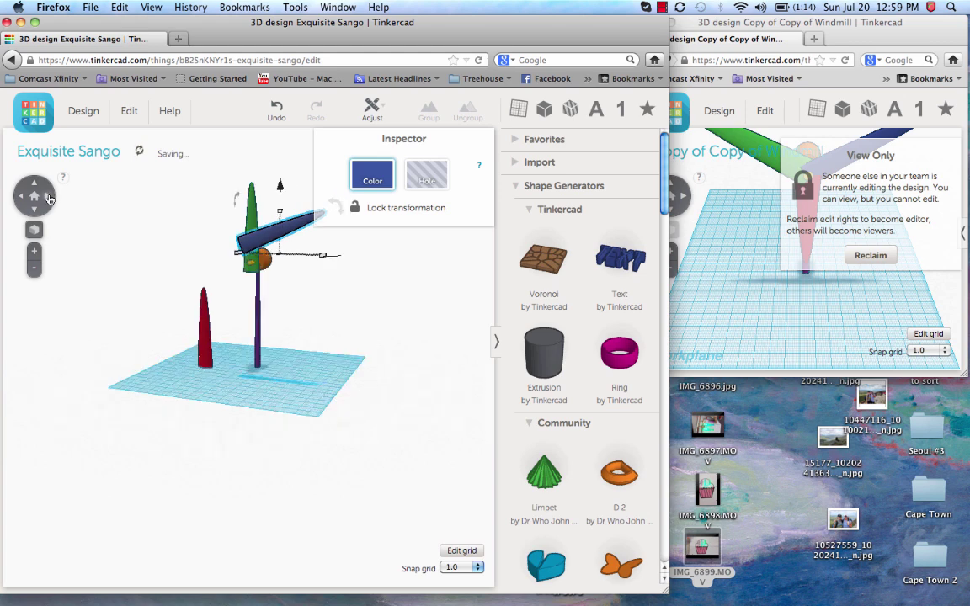
{"action": "left_click", "coordinate": [49, 196]}
{"action": "left_click_drag", "start_coordinate": [237, 244], "coordinate": [241, 242]}
{"action": "left_click", "coordinate": [23, 200]}
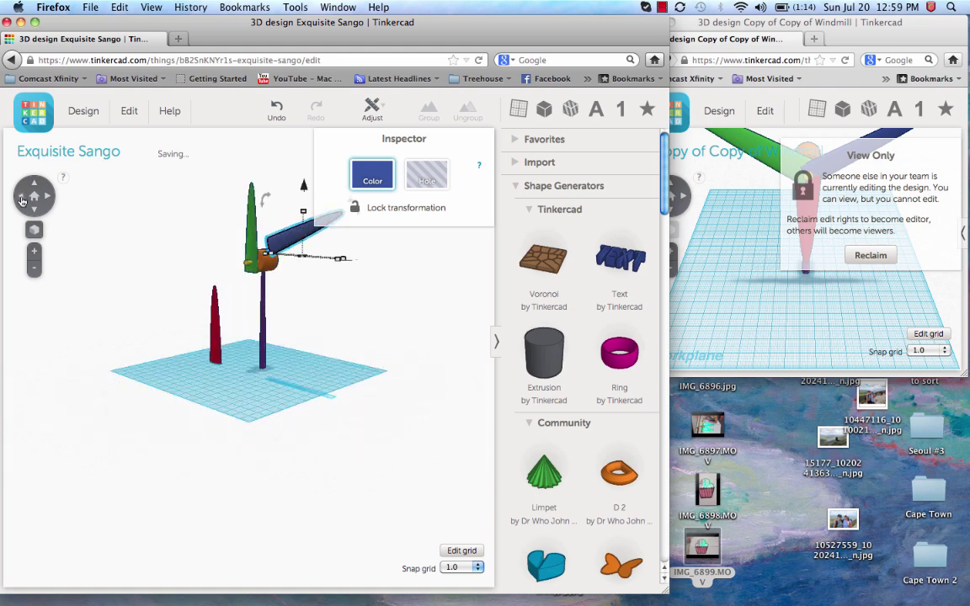
{"action": "left_click_drag", "start_coordinate": [323, 234], "coordinate": [284, 240]}
{"action": "left_click_drag", "start_coordinate": [294, 189], "coordinate": [294, 209]}
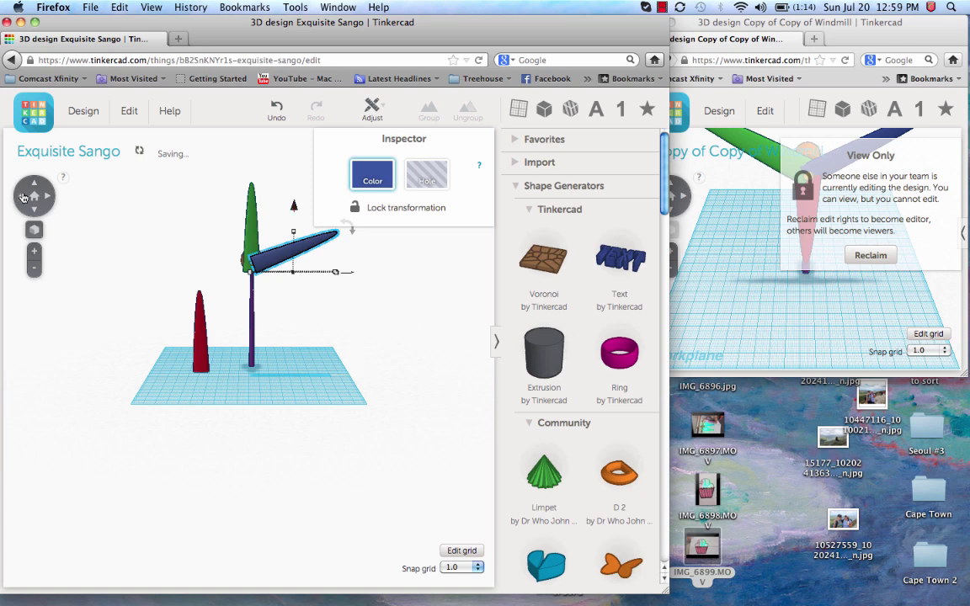
Shift the blue blade back in depth so it overlaps the yellow rod in line with the green blade
{"action": "left_click", "coordinate": [46, 199]}
{"action": "left_click", "coordinate": [46, 199]}
{"action": "left_click", "coordinate": [46, 200]}
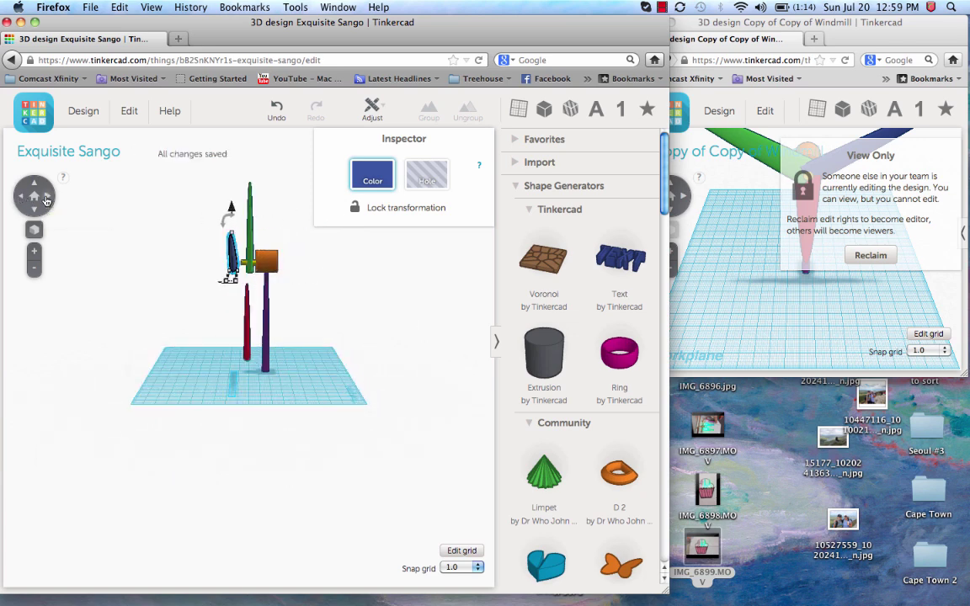
{"action": "left_click", "coordinate": [238, 264]}
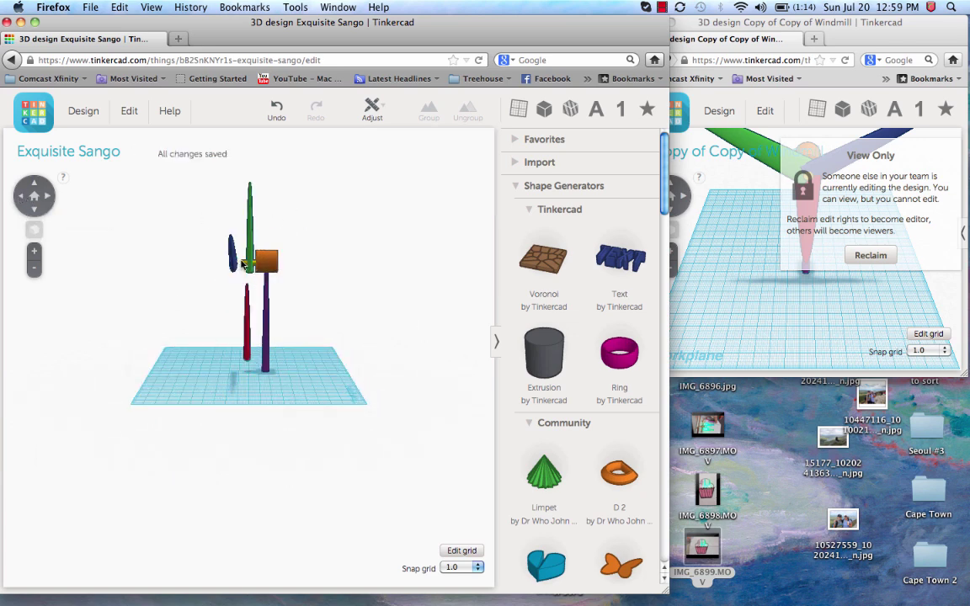
{"action": "left_click", "coordinate": [235, 264]}
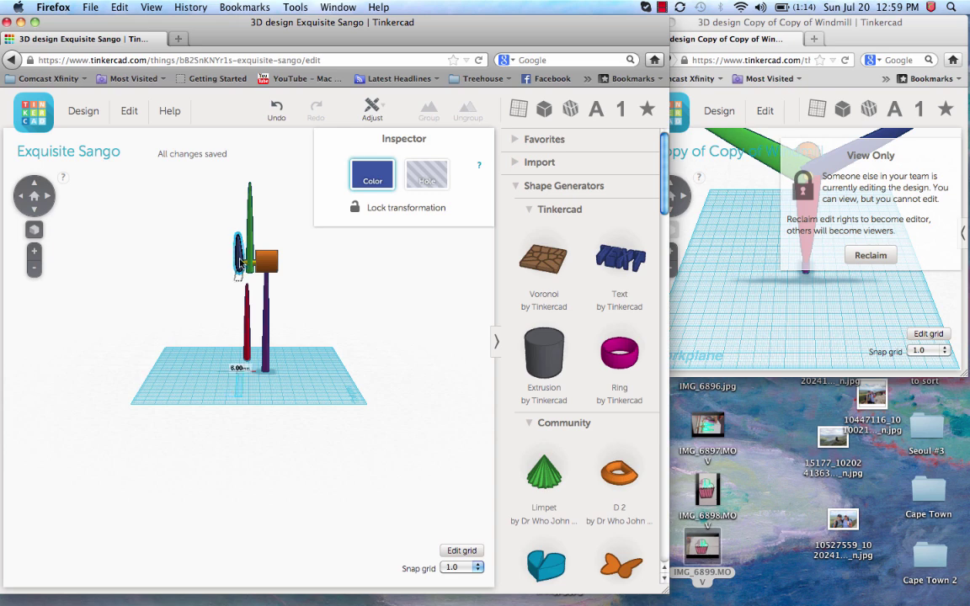
{"action": "left_click_drag", "start_coordinate": [242, 263], "coordinate": [251, 264]}
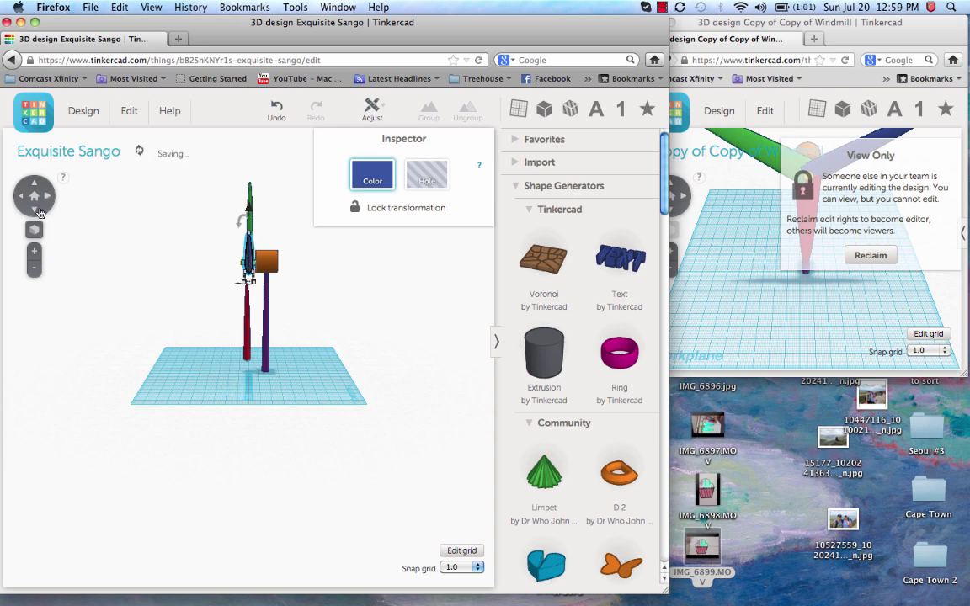
Slide the blue blade sideways until its base covers the yellow rod, and check the overlap from several sides
{"action": "left_click", "coordinate": [19, 194]}
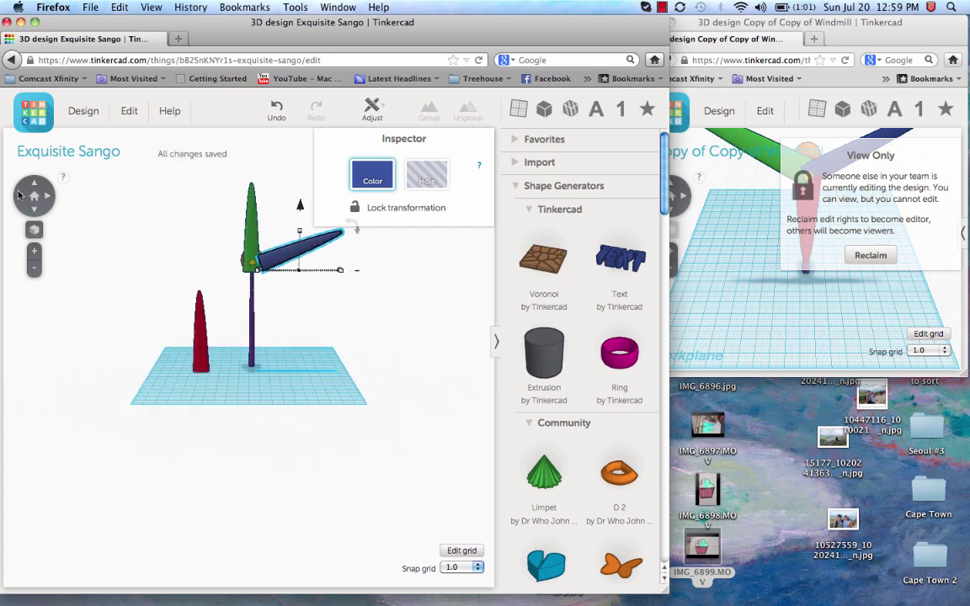
{"action": "left_click_drag", "start_coordinate": [289, 253], "coordinate": [285, 252]}
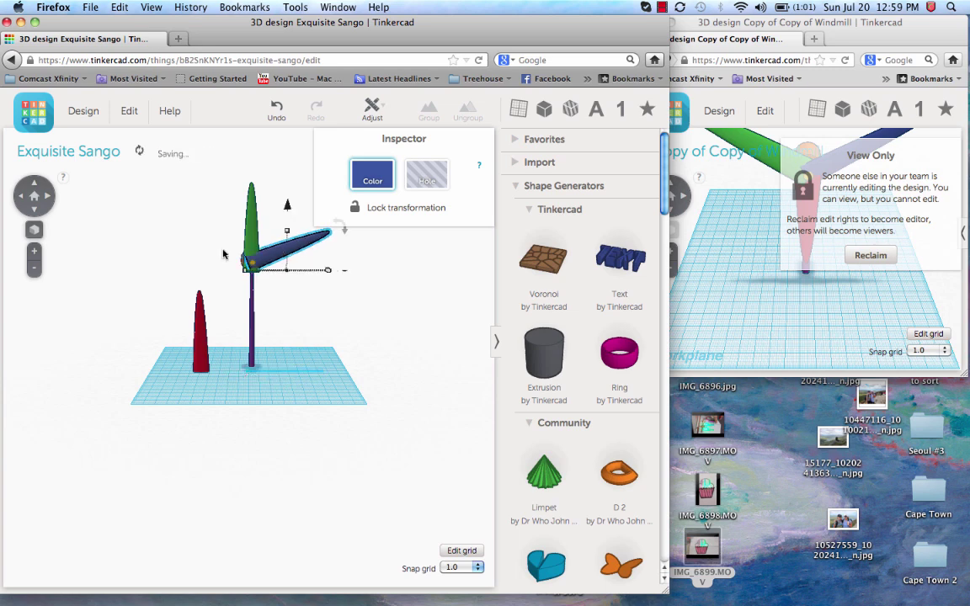
{"action": "left_click", "coordinate": [17, 196]}
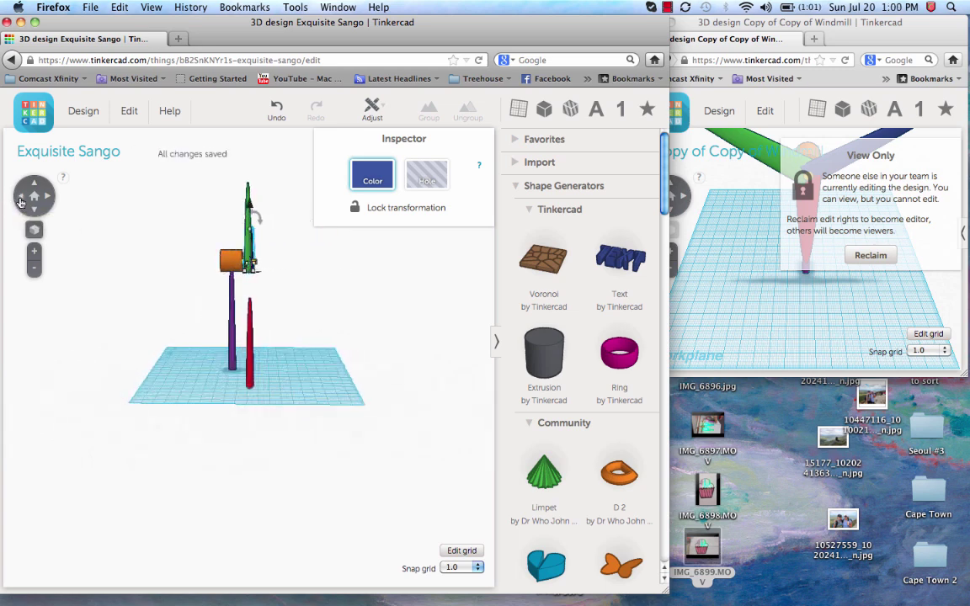
{"action": "left_click", "coordinate": [51, 196]}
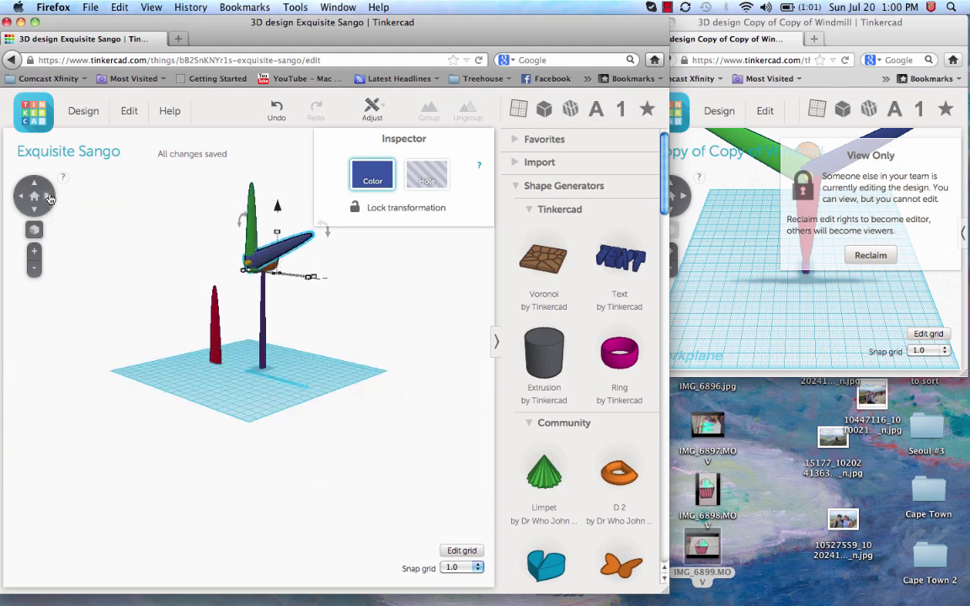
{"action": "left_click", "coordinate": [25, 200]}
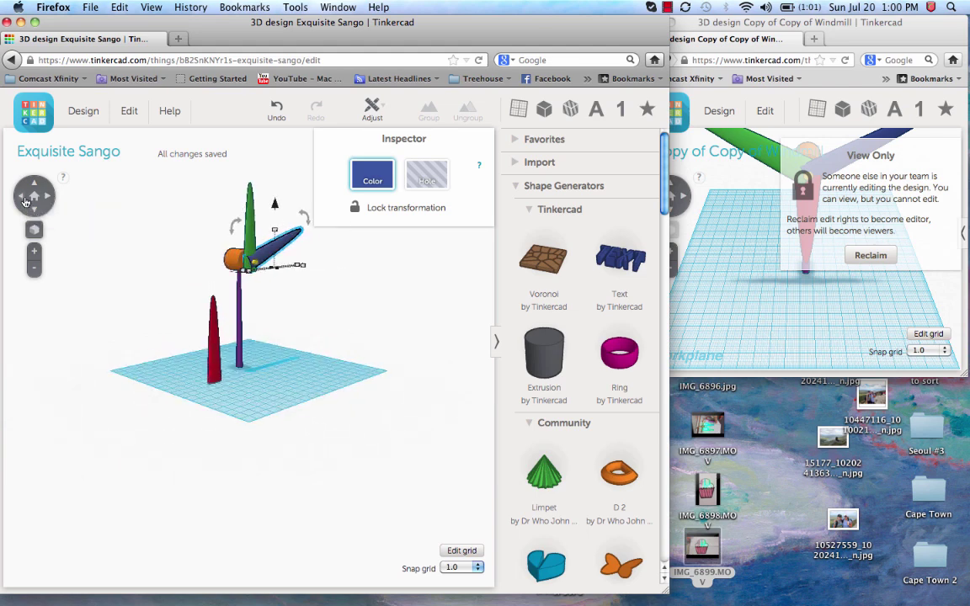
{"action": "left_click", "coordinate": [47, 201]}
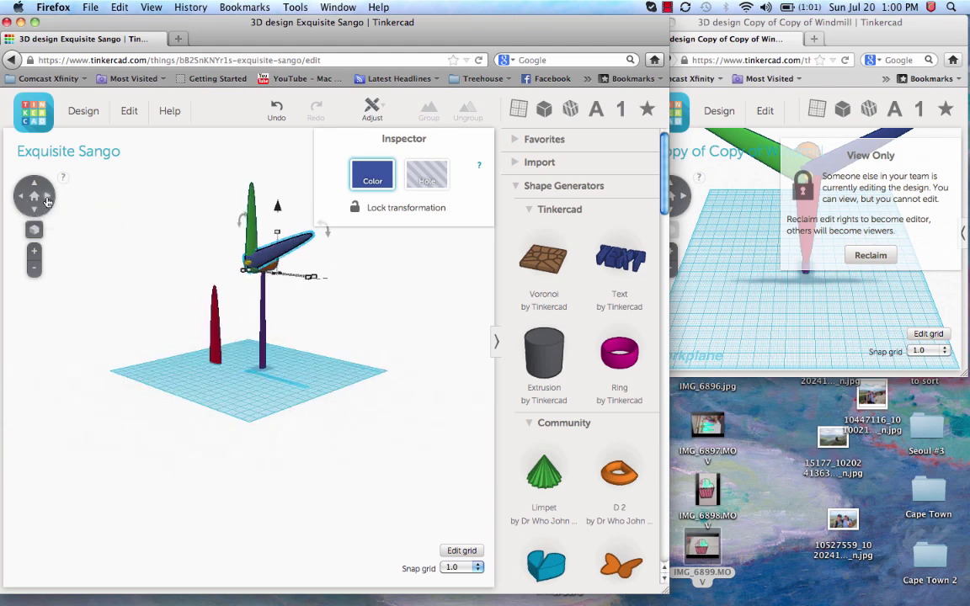
{"action": "left_click", "coordinate": [20, 198]}
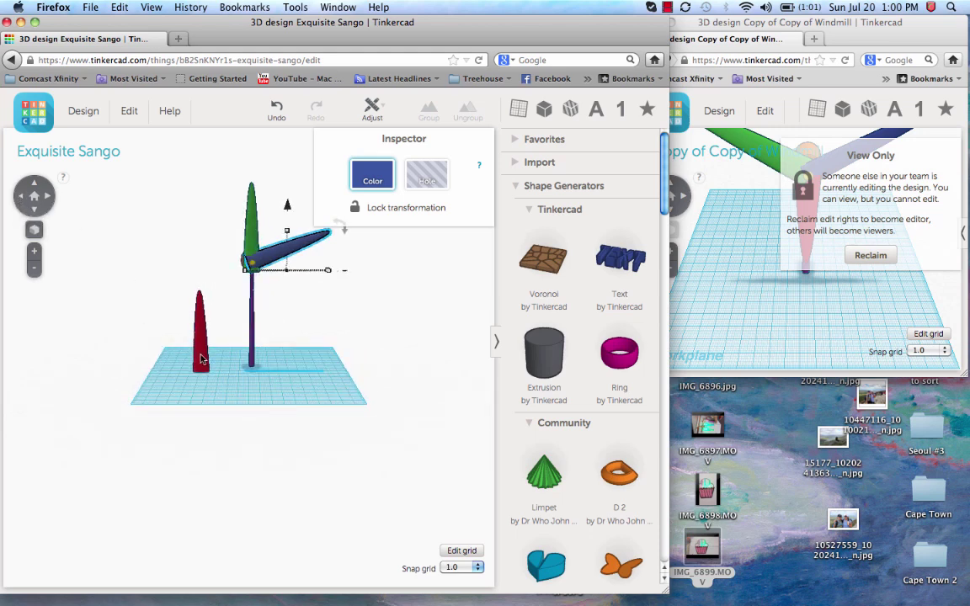
Position the red blade over the tower at the green blade's height, bringing it forward in depth onto the yellow rod
{"action": "left_click_drag", "start_coordinate": [200, 360], "coordinate": [251, 355]}
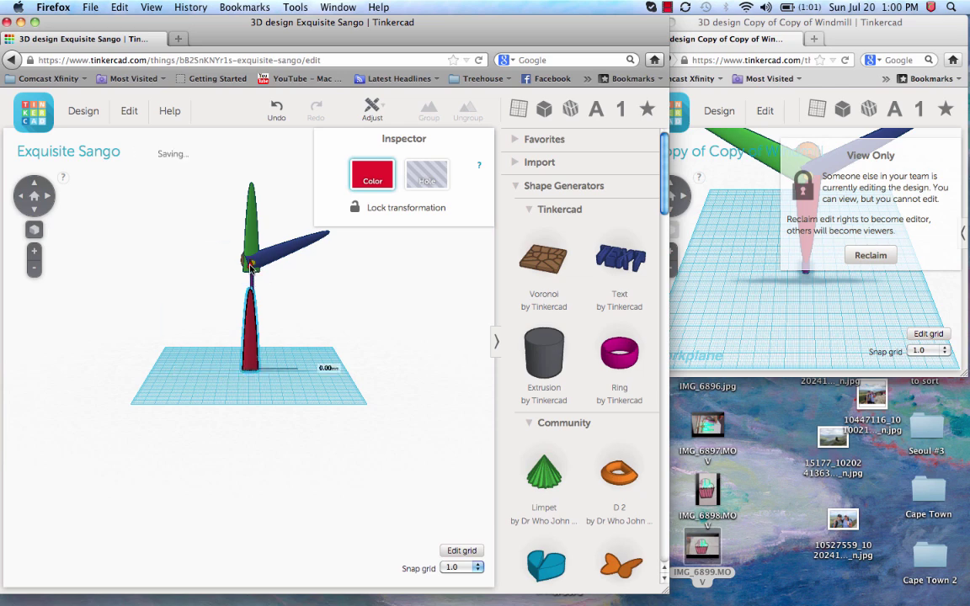
{"action": "left_click_drag", "start_coordinate": [251, 266], "coordinate": [256, 162]}
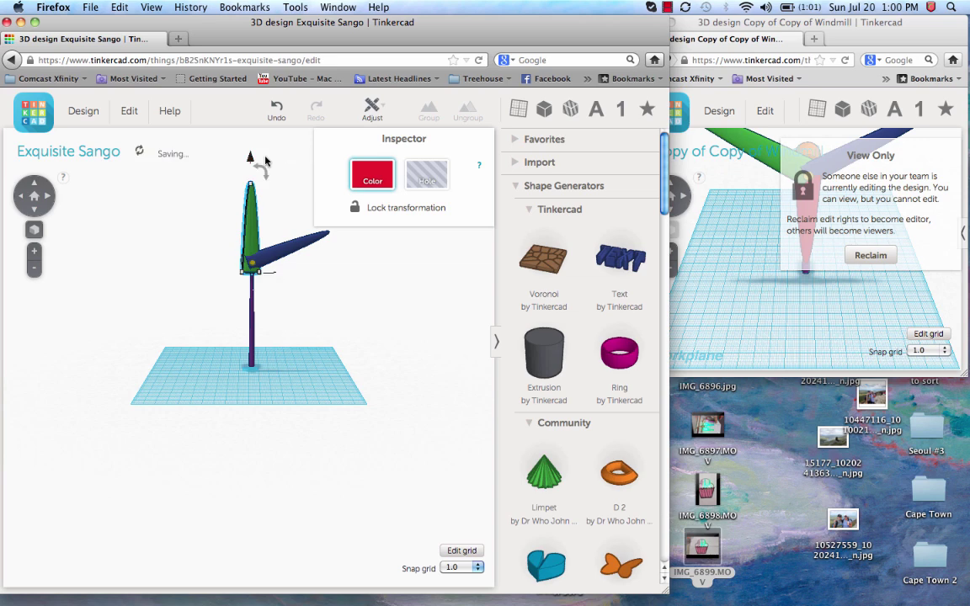
{"action": "left_click", "coordinate": [48, 199]}
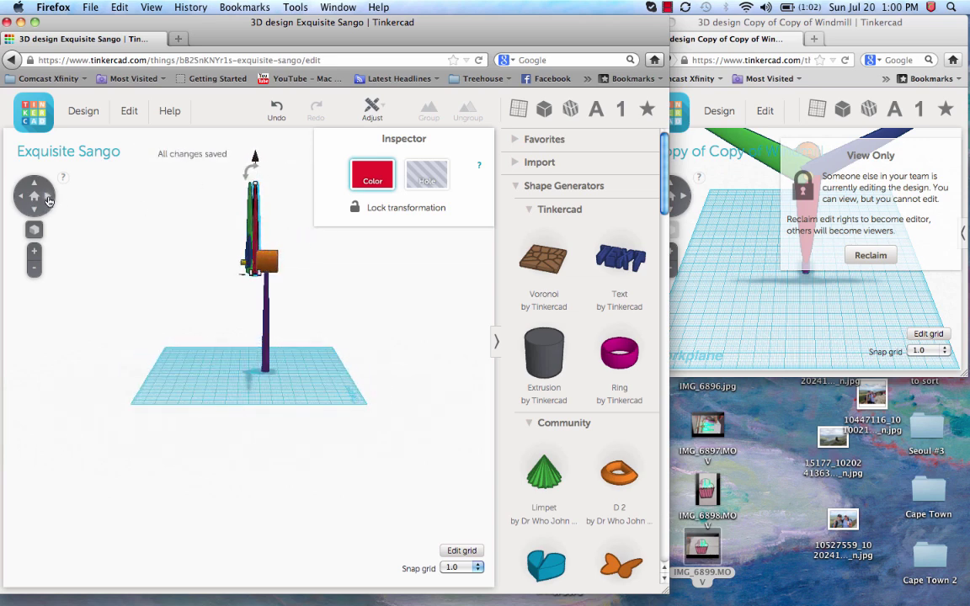
{"action": "left_click", "coordinate": [48, 199]}
{"action": "left_click", "coordinate": [21, 195]}
{"action": "left_click_drag", "start_coordinate": [257, 221], "coordinate": [252, 223]}
{"action": "left_click", "coordinate": [23, 203]}
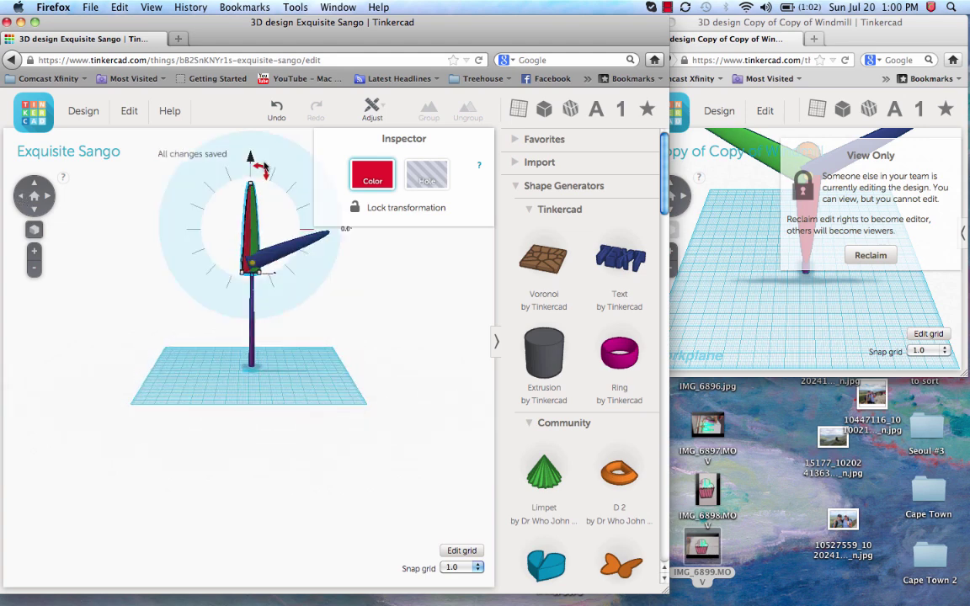
Rotate the red blade counterclockwise to slope downward, and position its base over the rod at about 70 mm above the workplane
{"action": "left_click_drag", "start_coordinate": [249, 162], "coordinate": [261, 217]}
{"action": "left_click_drag", "start_coordinate": [240, 177], "coordinate": [236, 223]}
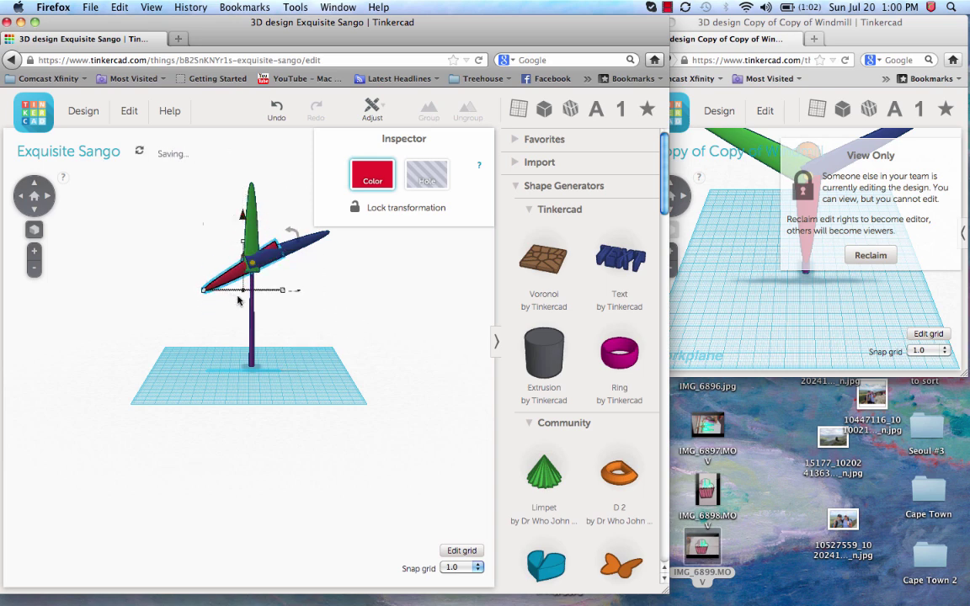
{"action": "left_click_drag", "start_coordinate": [235, 276], "coordinate": [215, 280]}
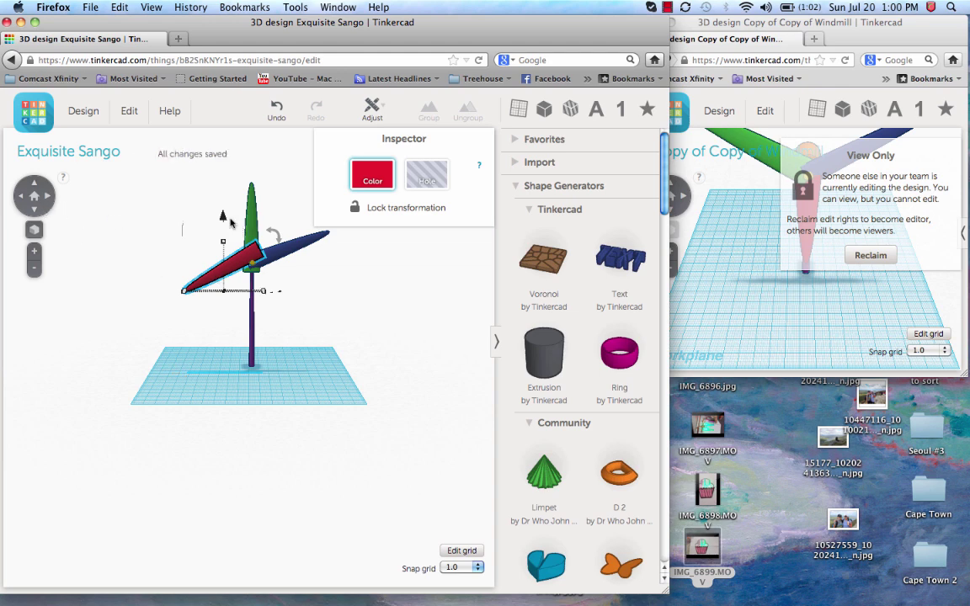
{"action": "left_click_drag", "start_coordinate": [223, 217], "coordinate": [223, 233]}
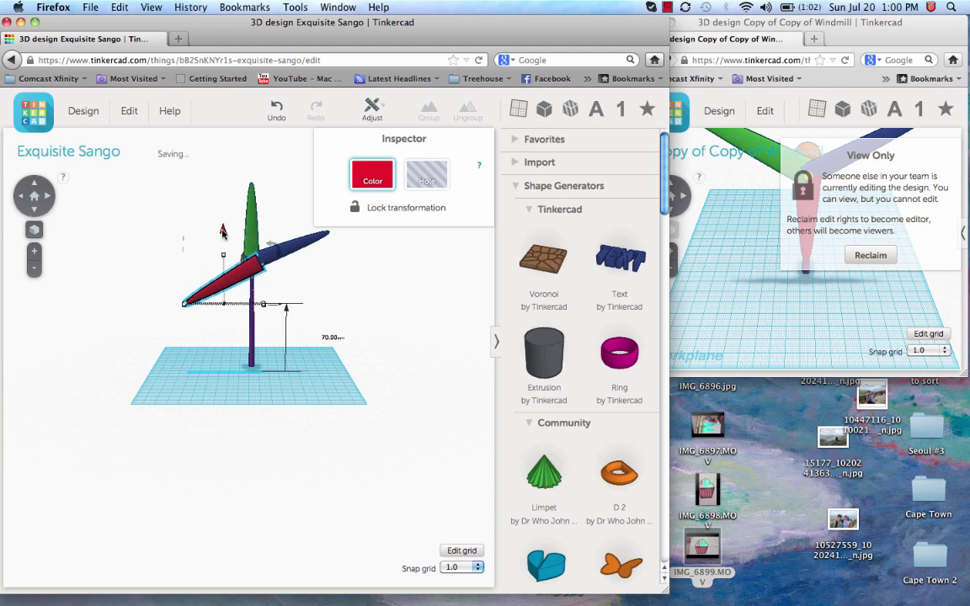
Shift the red blade back in depth in line with the green and blue blades and fine-tune its sideways position
{"action": "left_click", "coordinate": [49, 197]}
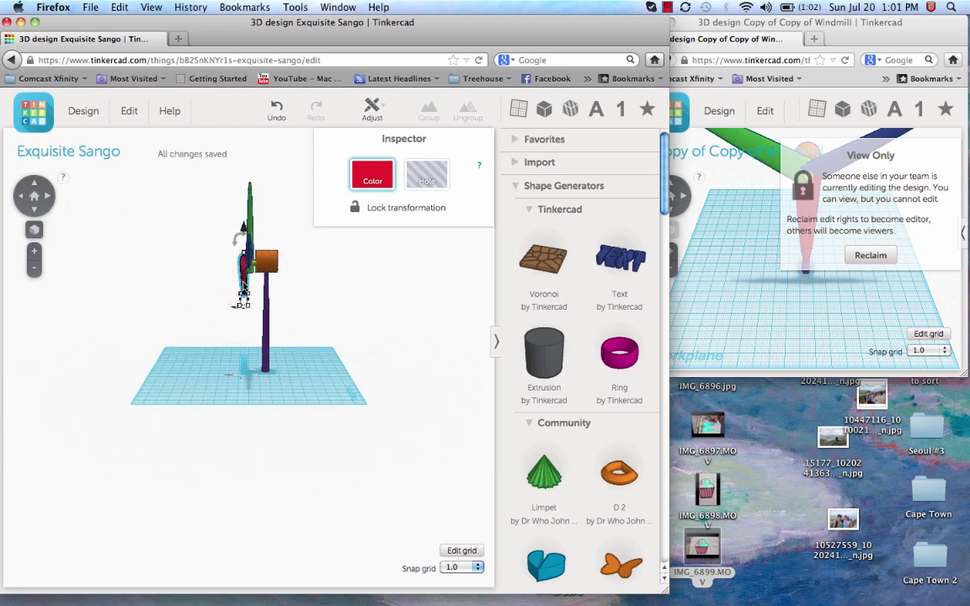
{"action": "left_click_drag", "start_coordinate": [243, 287], "coordinate": [248, 285]}
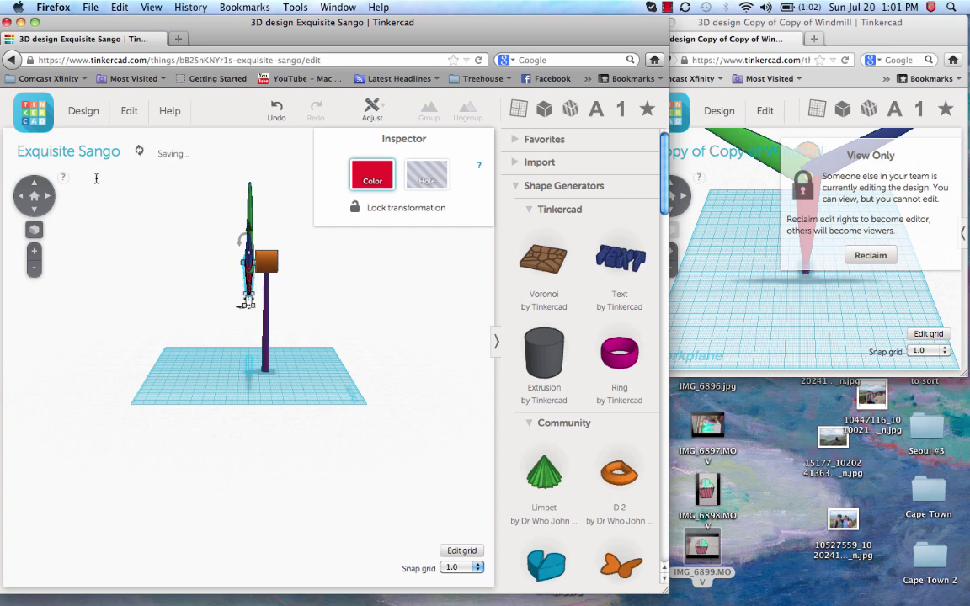
{"action": "left_click", "coordinate": [24, 197]}
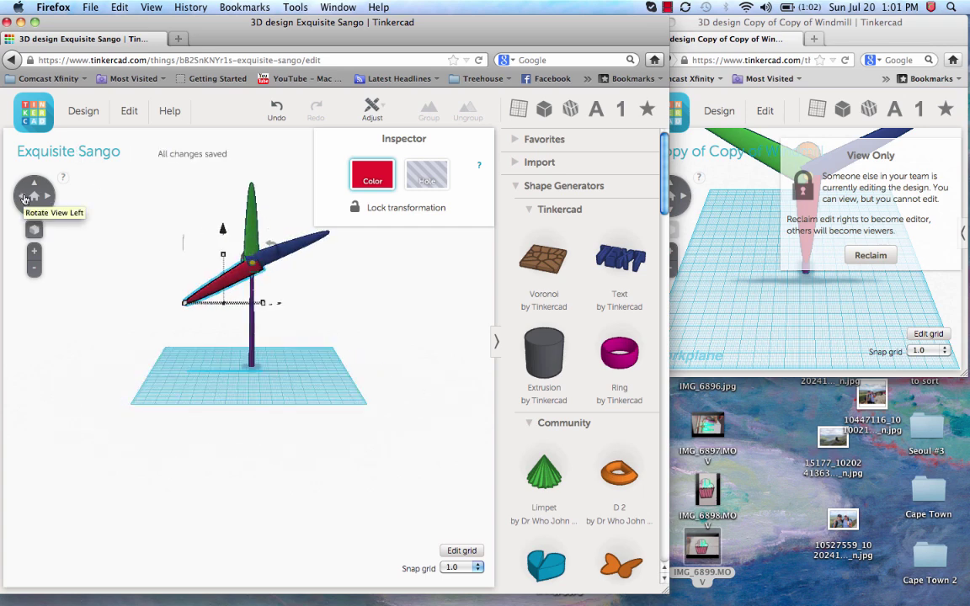
{"action": "left_click_drag", "start_coordinate": [239, 282], "coordinate": [235, 282]}
Rotate the blue blade clockwise to slope downward, mirroring the red blade, and lower it to about 79 mm above the workplane
{"action": "left_click", "coordinate": [288, 245]}
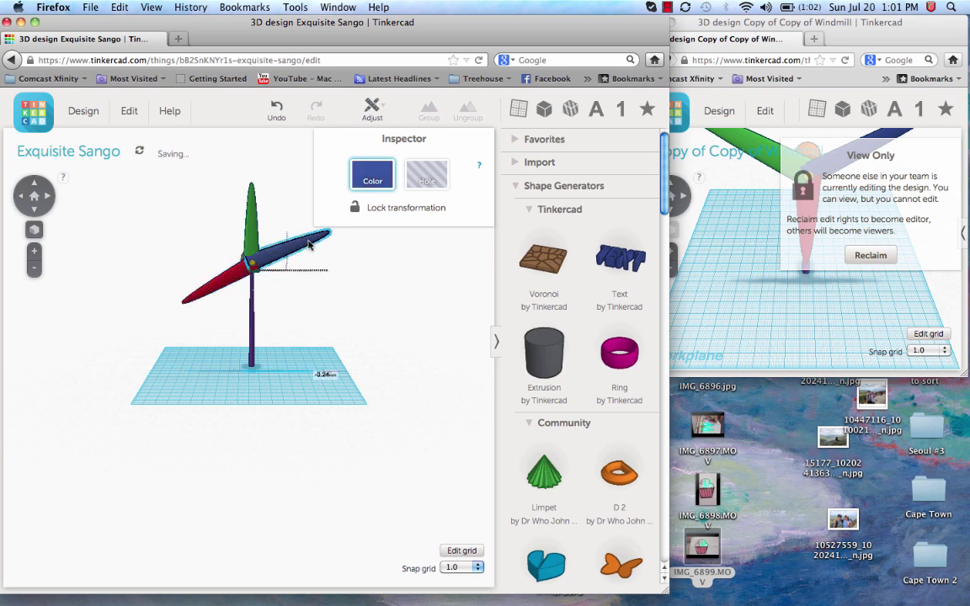
{"action": "left_click_drag", "start_coordinate": [346, 234], "coordinate": [362, 305]}
{"action": "left_click_drag", "start_coordinate": [282, 262], "coordinate": [272, 246]}
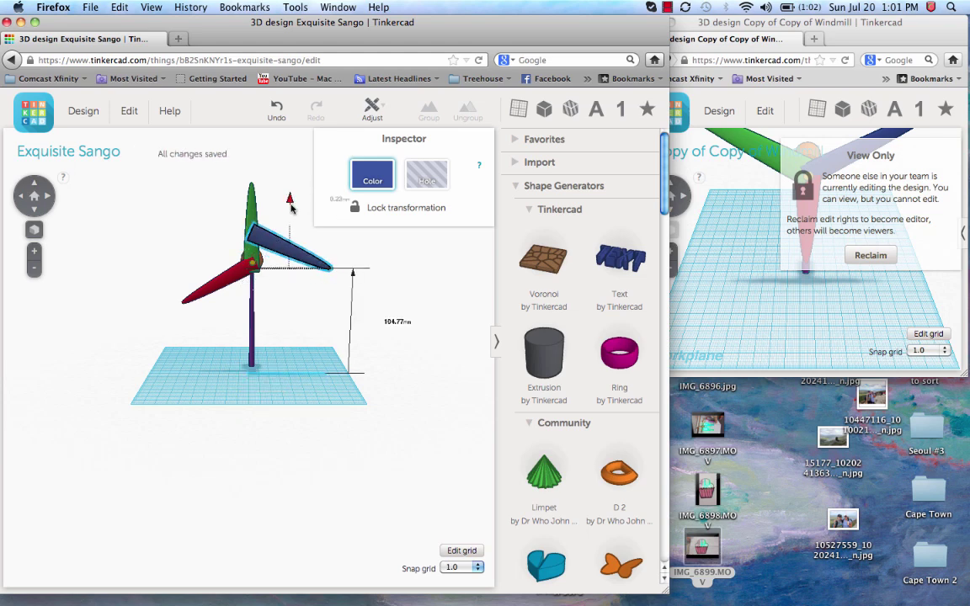
{"action": "left_click_drag", "start_coordinate": [290, 208], "coordinate": [288, 229]}
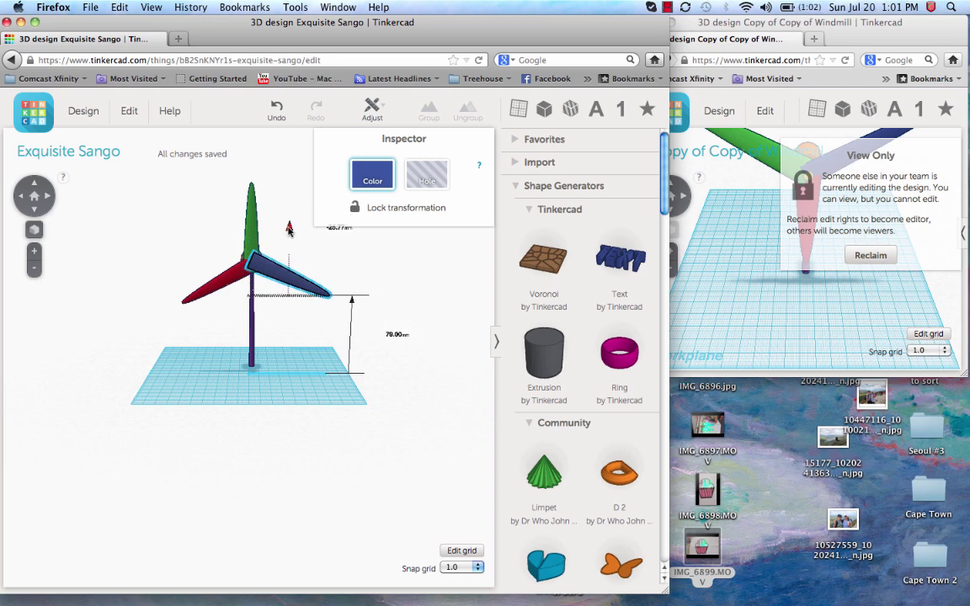
{"action": "left_click_drag", "start_coordinate": [288, 229], "coordinate": [288, 229]}
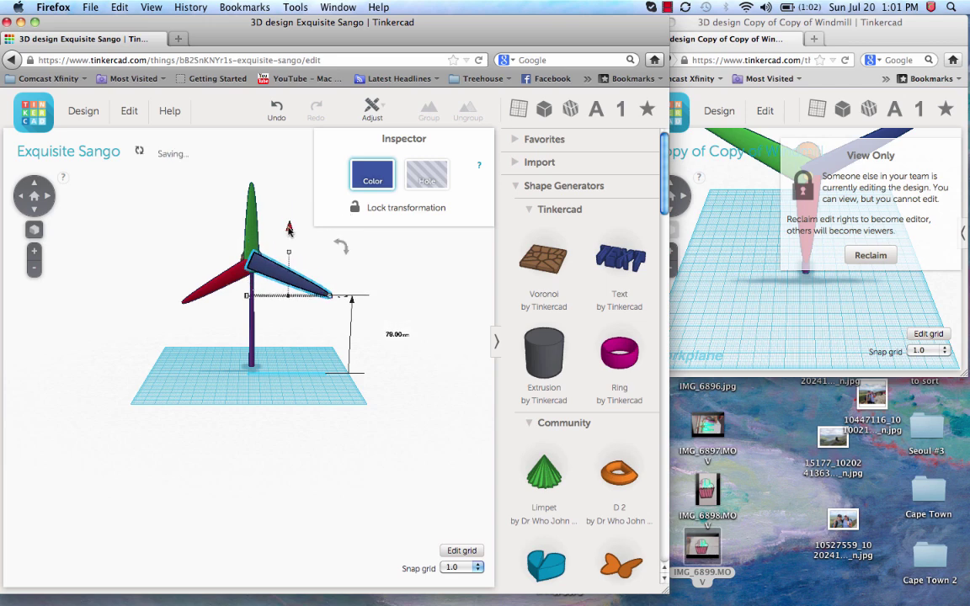
Shift the blue blade back in depth in line with the green and red blades, and slide it sideways so its base meets the rod
{"action": "left_click", "coordinate": [47, 195]}
{"action": "left_click", "coordinate": [48, 194]}
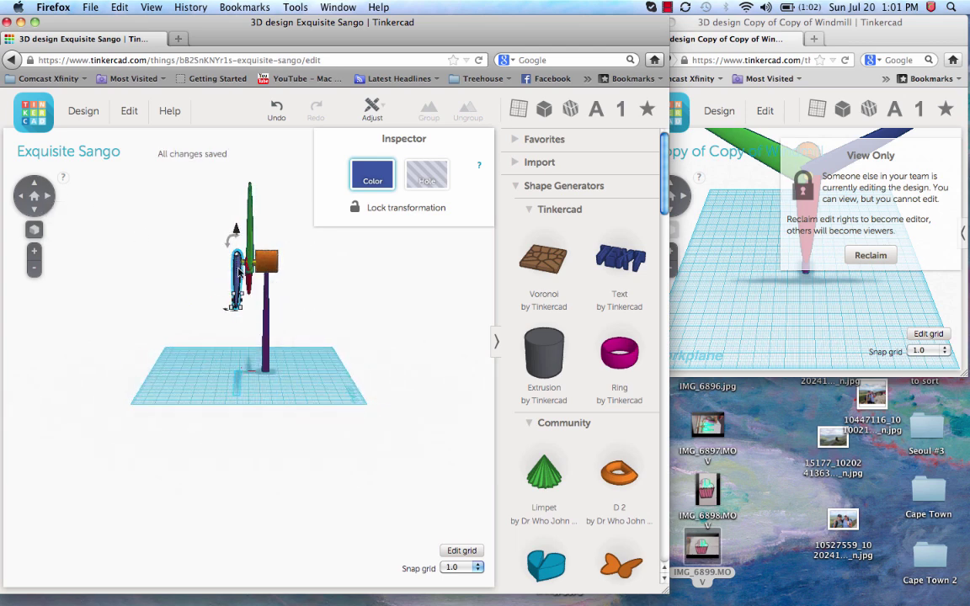
{"action": "left_click_drag", "start_coordinate": [239, 272], "coordinate": [251, 273]}
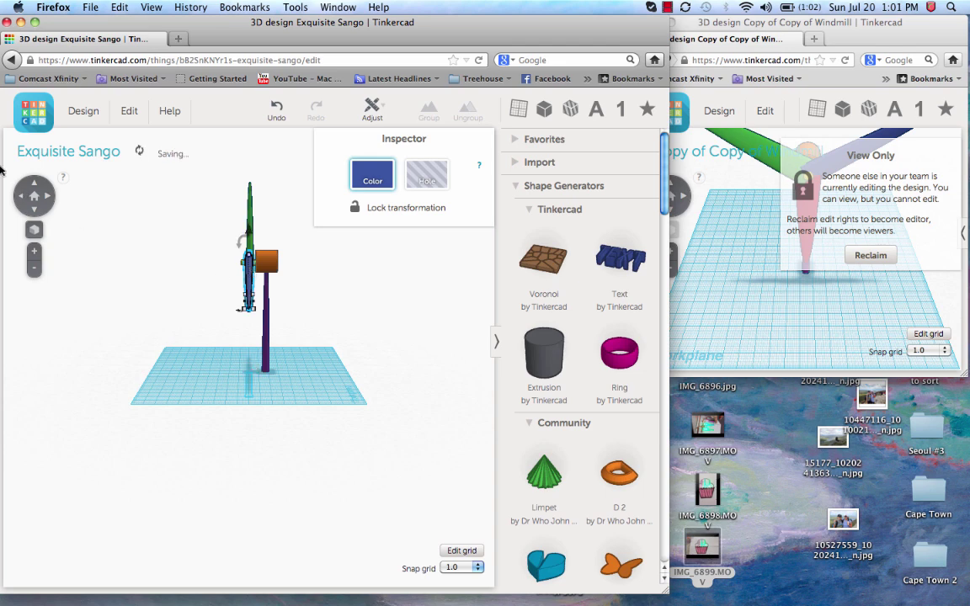
{"action": "left_click", "coordinate": [23, 198]}
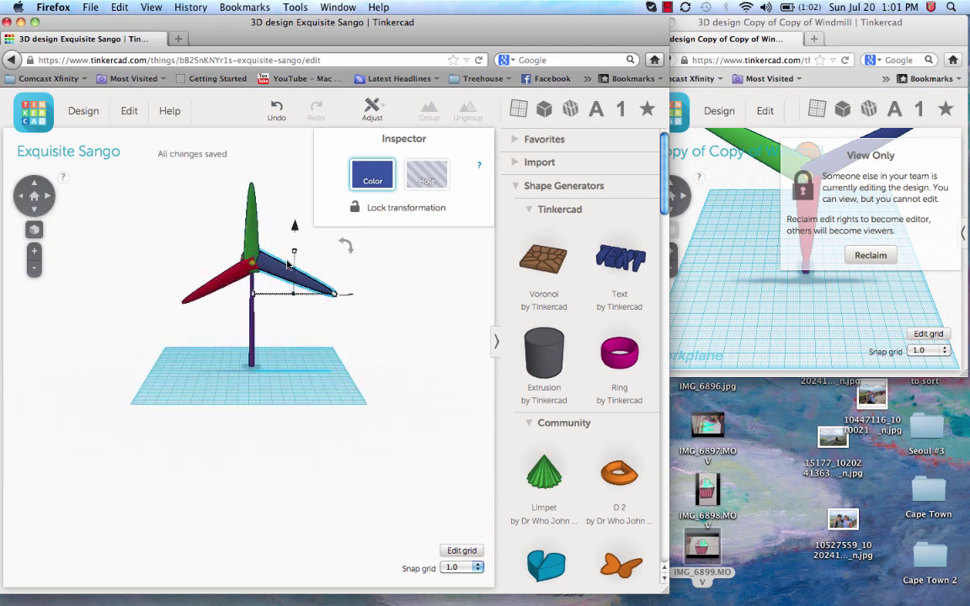
{"action": "left_click_drag", "start_coordinate": [289, 265], "coordinate": [259, 274]}
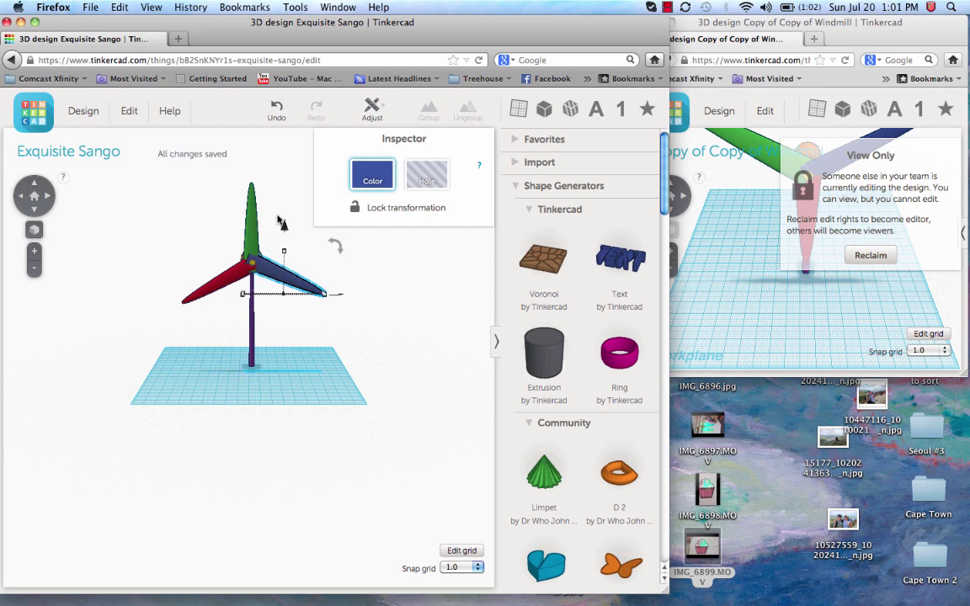
Inspect the windmill from the front, back and both sides to check the alignment of the blades on the rod, and deselect the blue blade
{"action": "left_click", "coordinate": [19, 200]}
{"action": "left_click", "coordinate": [48, 198]}
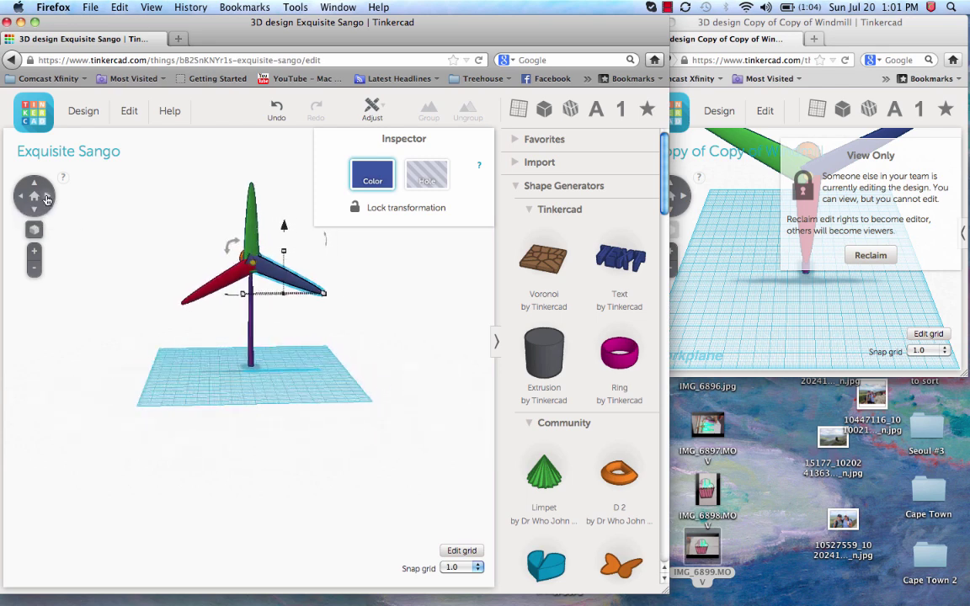
{"action": "left_click", "coordinate": [47, 199]}
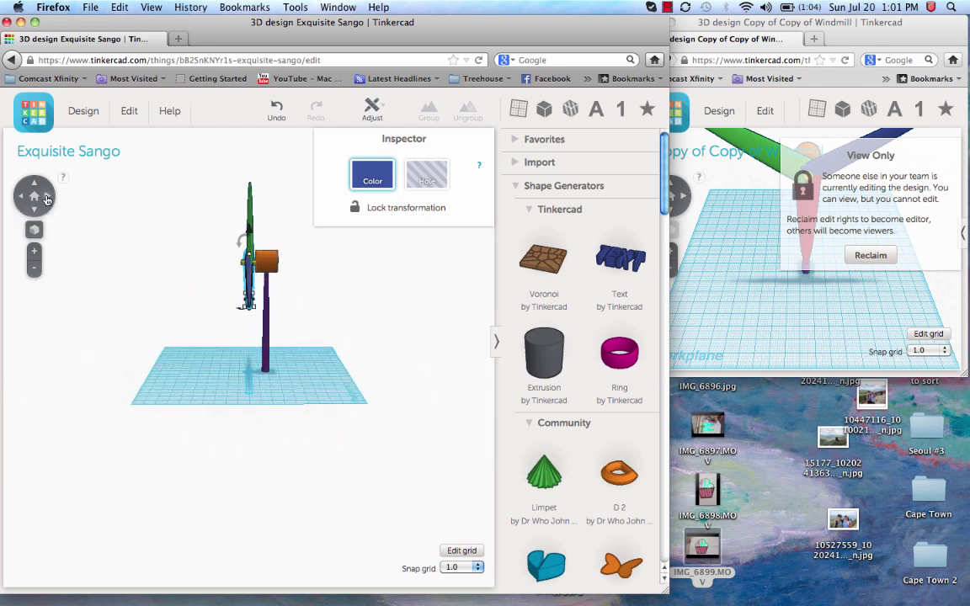
{"action": "left_click", "coordinate": [22, 197]}
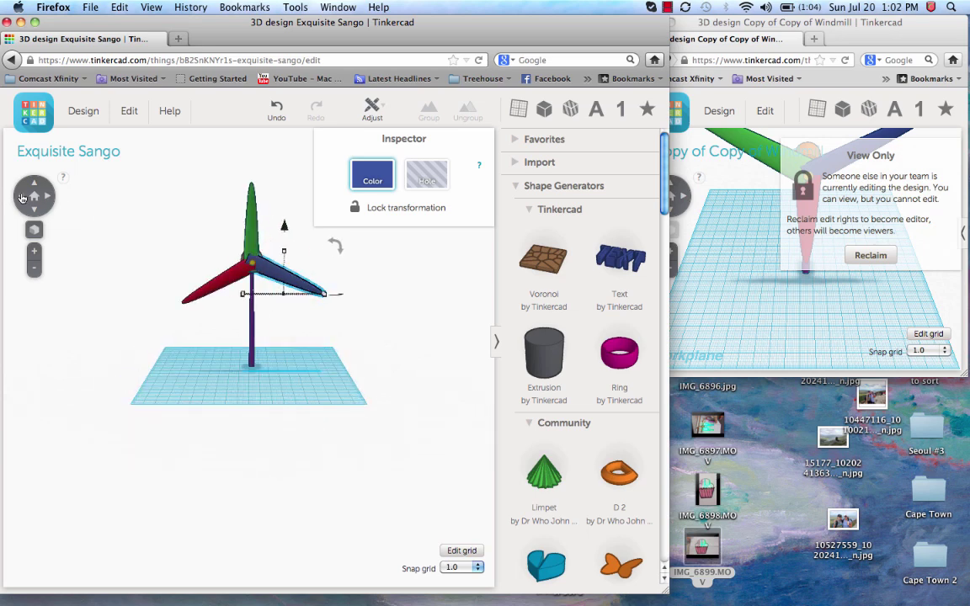
{"action": "left_click", "coordinate": [21, 197]}
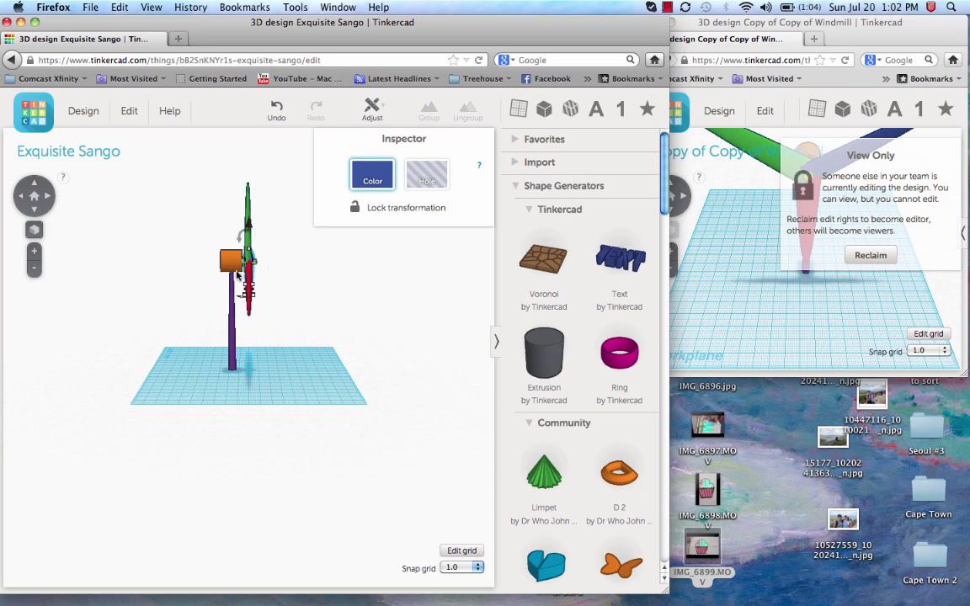
{"action": "left_click", "coordinate": [21, 198]}
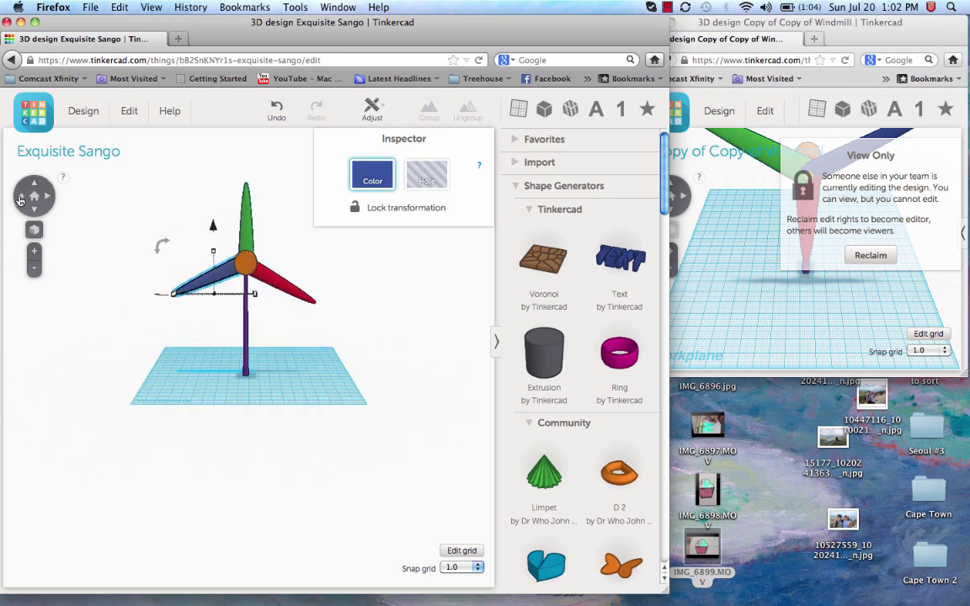
{"action": "left_click", "coordinate": [21, 198]}
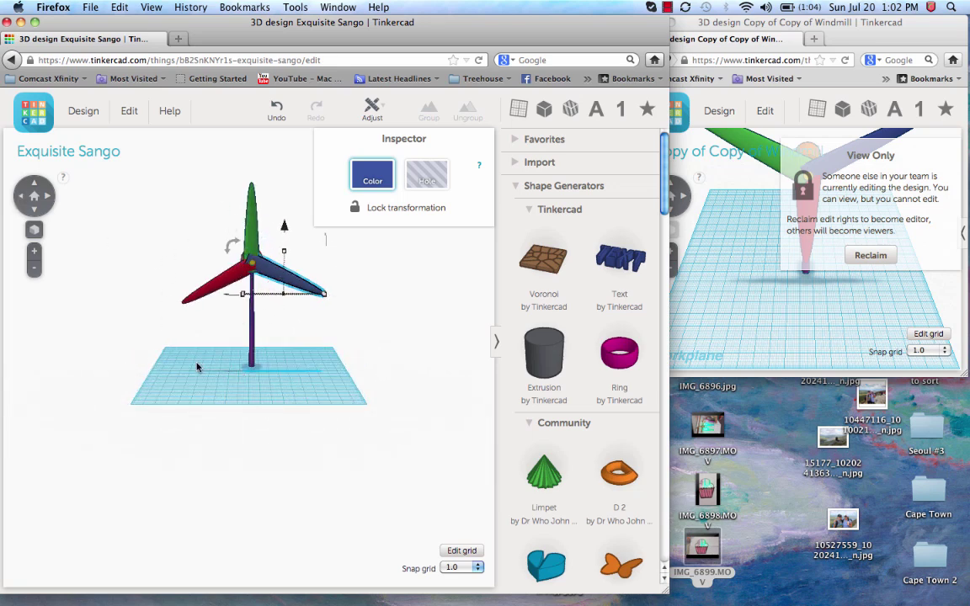
{"action": "left_click", "coordinate": [50, 199]}
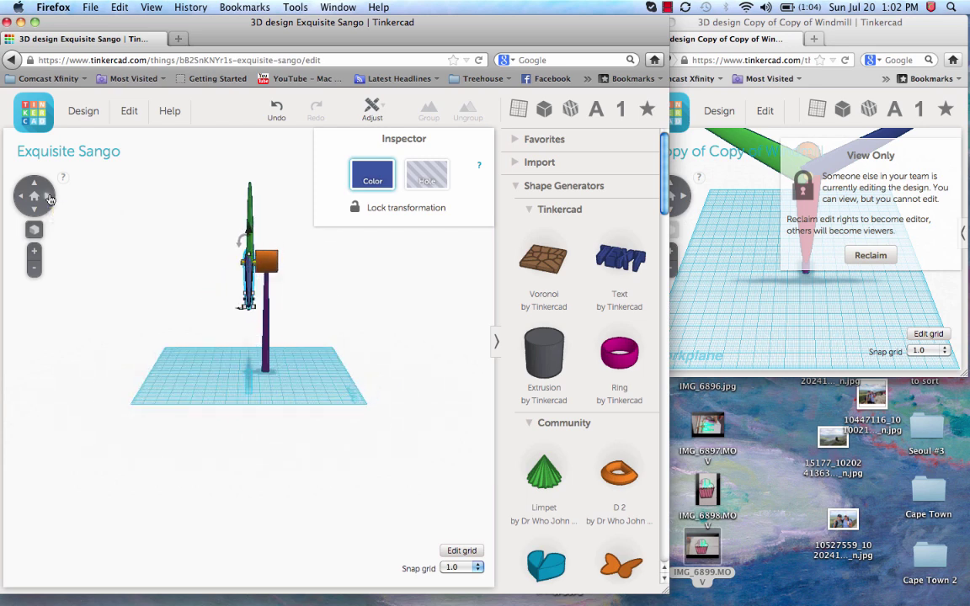
{"action": "left_click", "coordinate": [24, 198]}
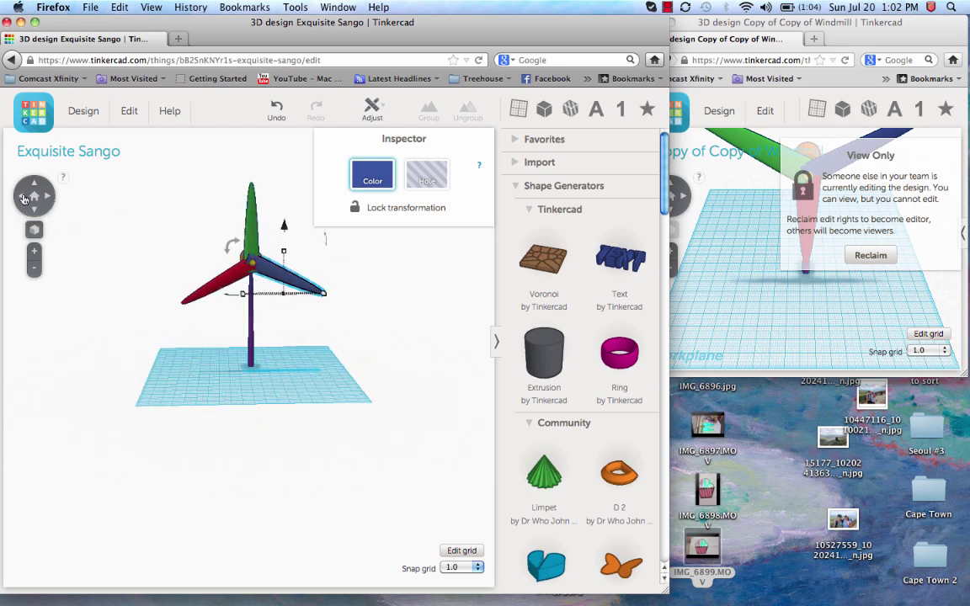
{"action": "left_click", "coordinate": [50, 199]}
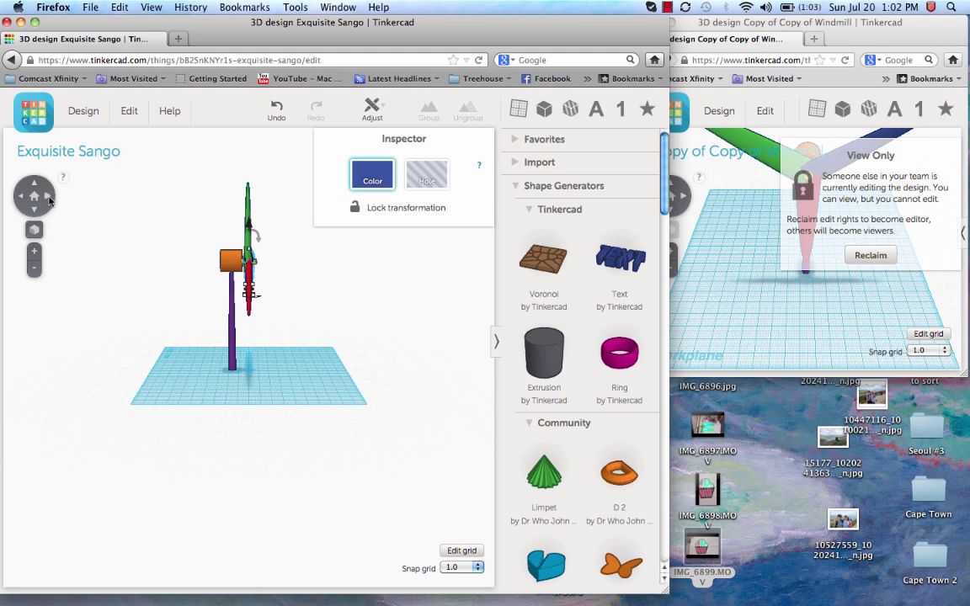
{"action": "left_click", "coordinate": [50, 198]}
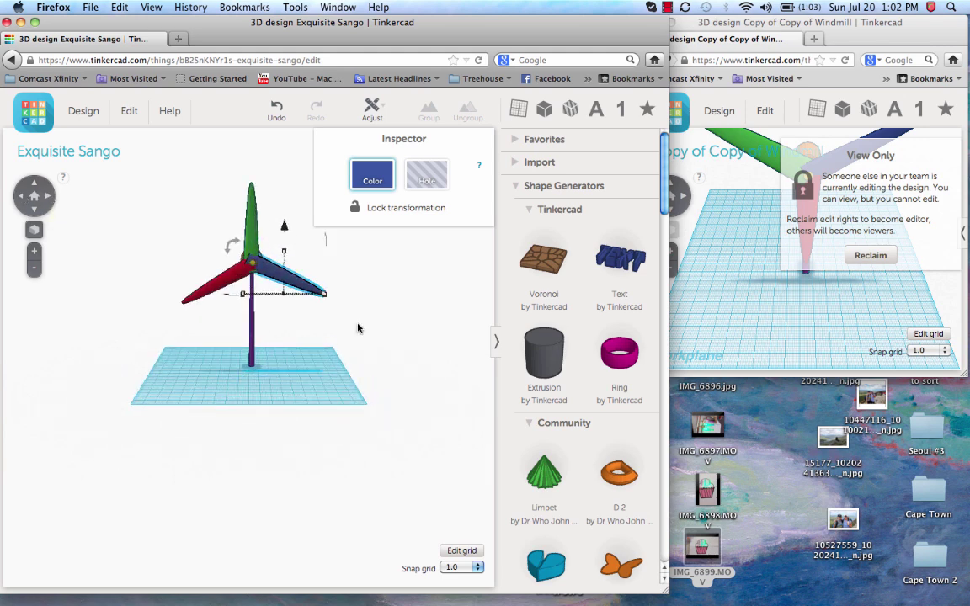
{"action": "left_click", "coordinate": [48, 199]}
{"action": "left_click", "coordinate": [48, 199]}
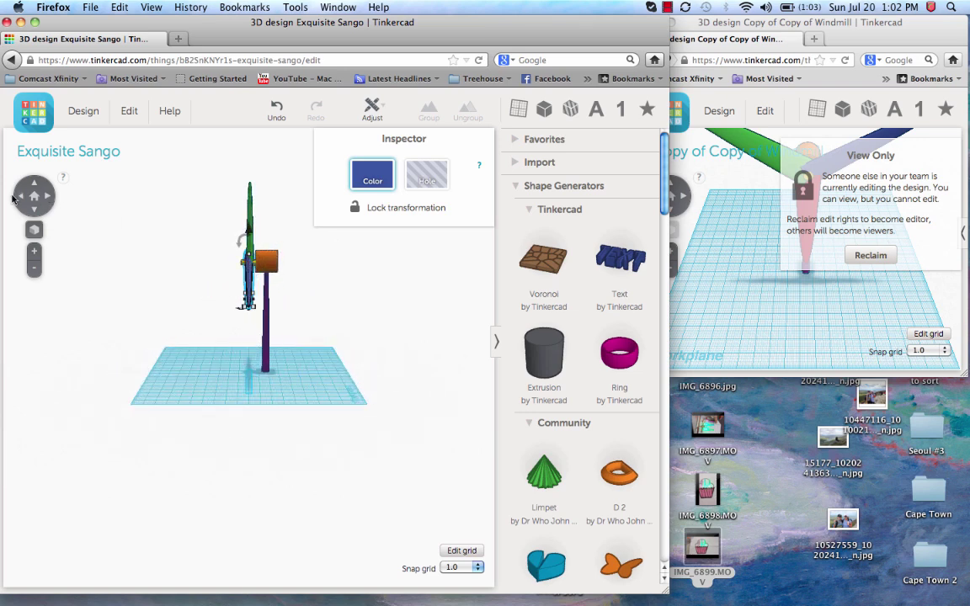
{"action": "left_click", "coordinate": [19, 198]}
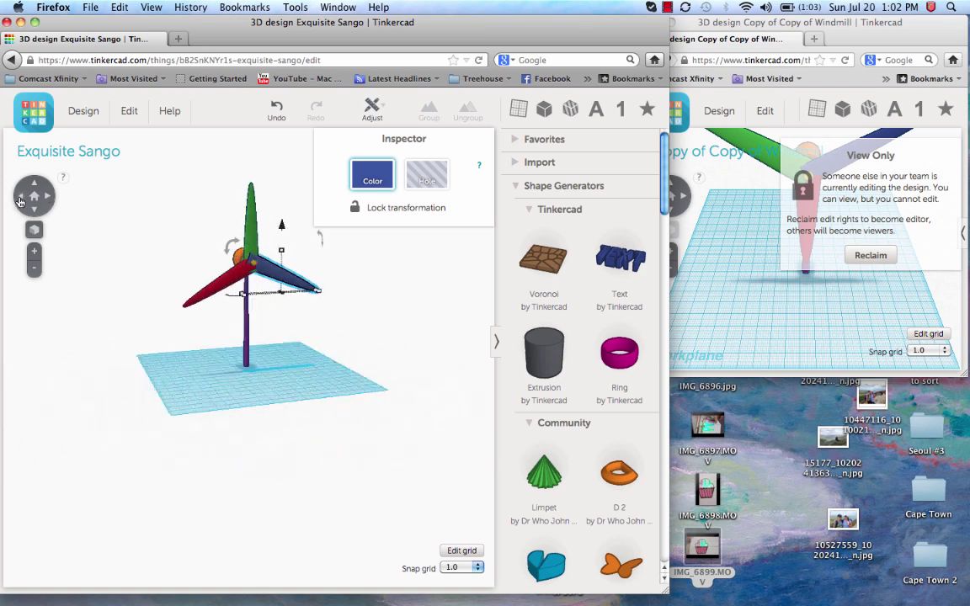
{"action": "left_click", "coordinate": [19, 200]}
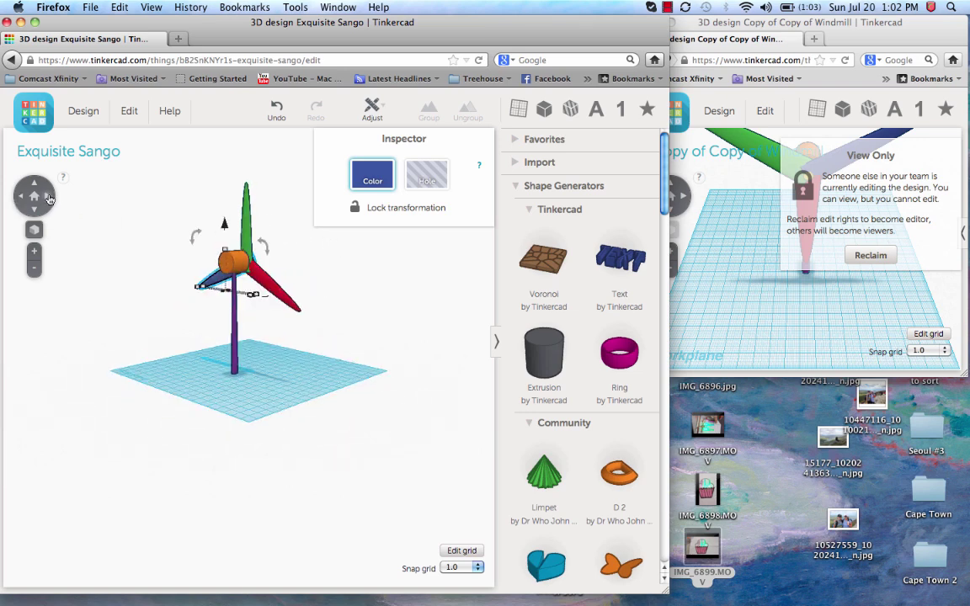
{"action": "left_click", "coordinate": [49, 198]}
{"action": "left_click", "coordinate": [49, 199]}
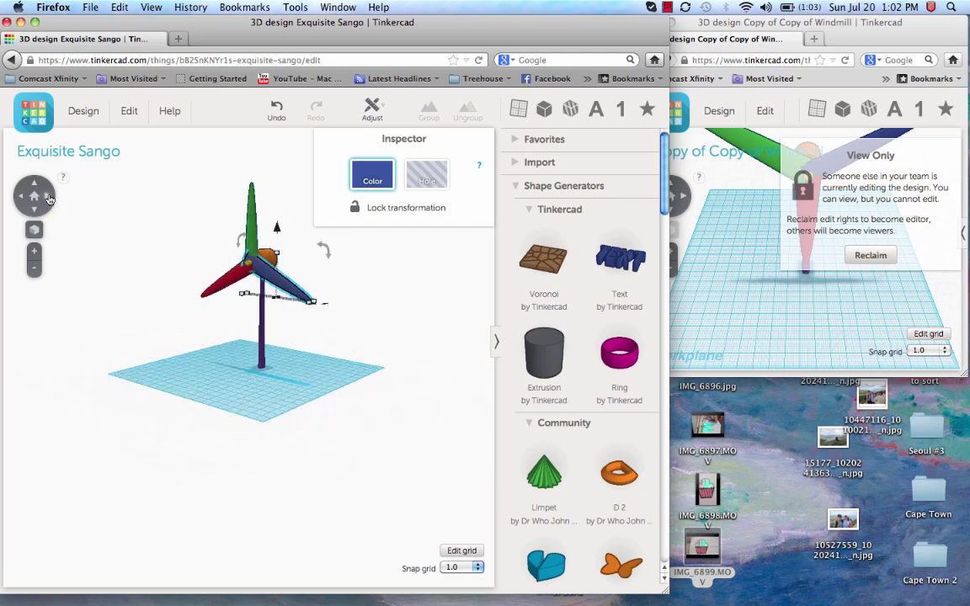
{"action": "left_click", "coordinate": [49, 199]}
{"action": "left_click", "coordinate": [49, 199]}
{"action": "left_click", "coordinate": [48, 199]}
{"action": "left_click", "coordinate": [49, 199]}
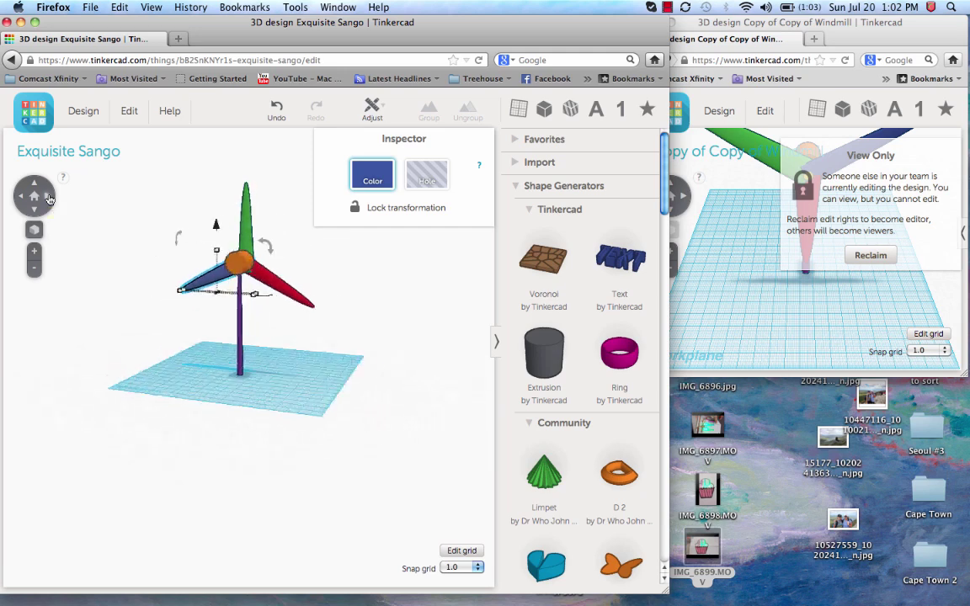
{"action": "left_click", "coordinate": [49, 198]}
{"action": "left_click", "coordinate": [49, 199]}
{"action": "left_click", "coordinate": [49, 198]}
{"action": "left_click", "coordinate": [49, 199]}
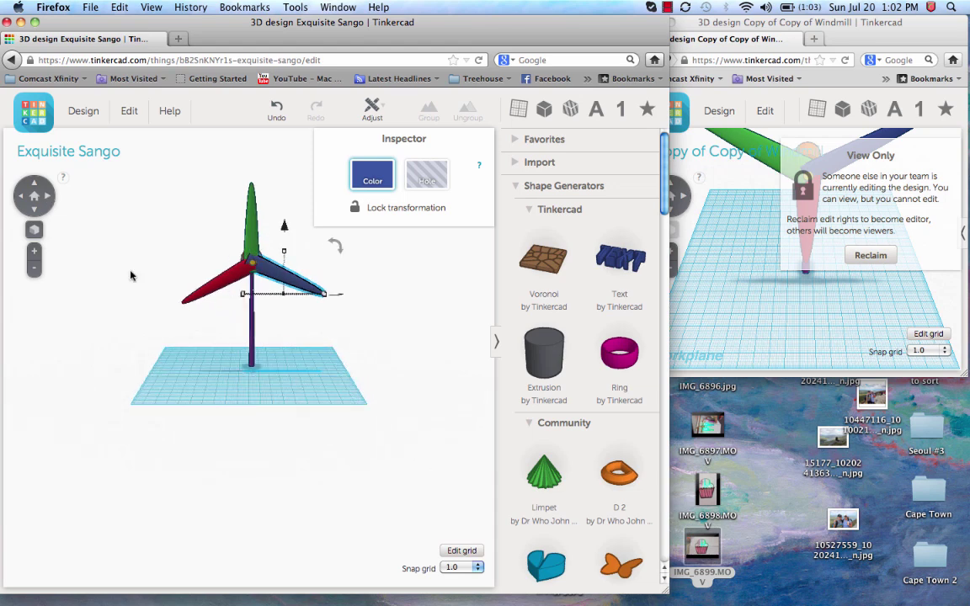
{"action": "left_click", "coordinate": [147, 387]}
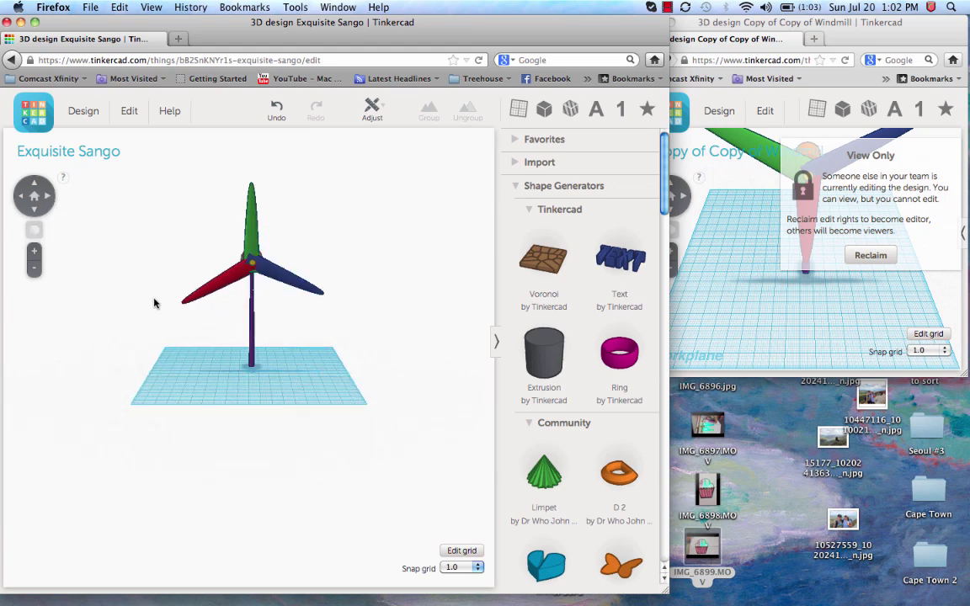
{"action": "left_click", "coordinate": [670, 7]}
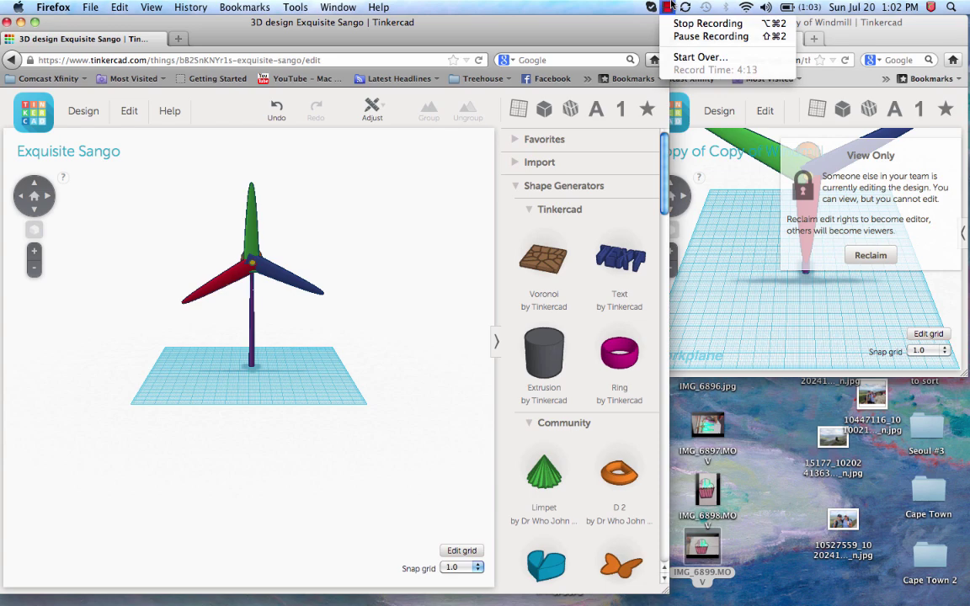